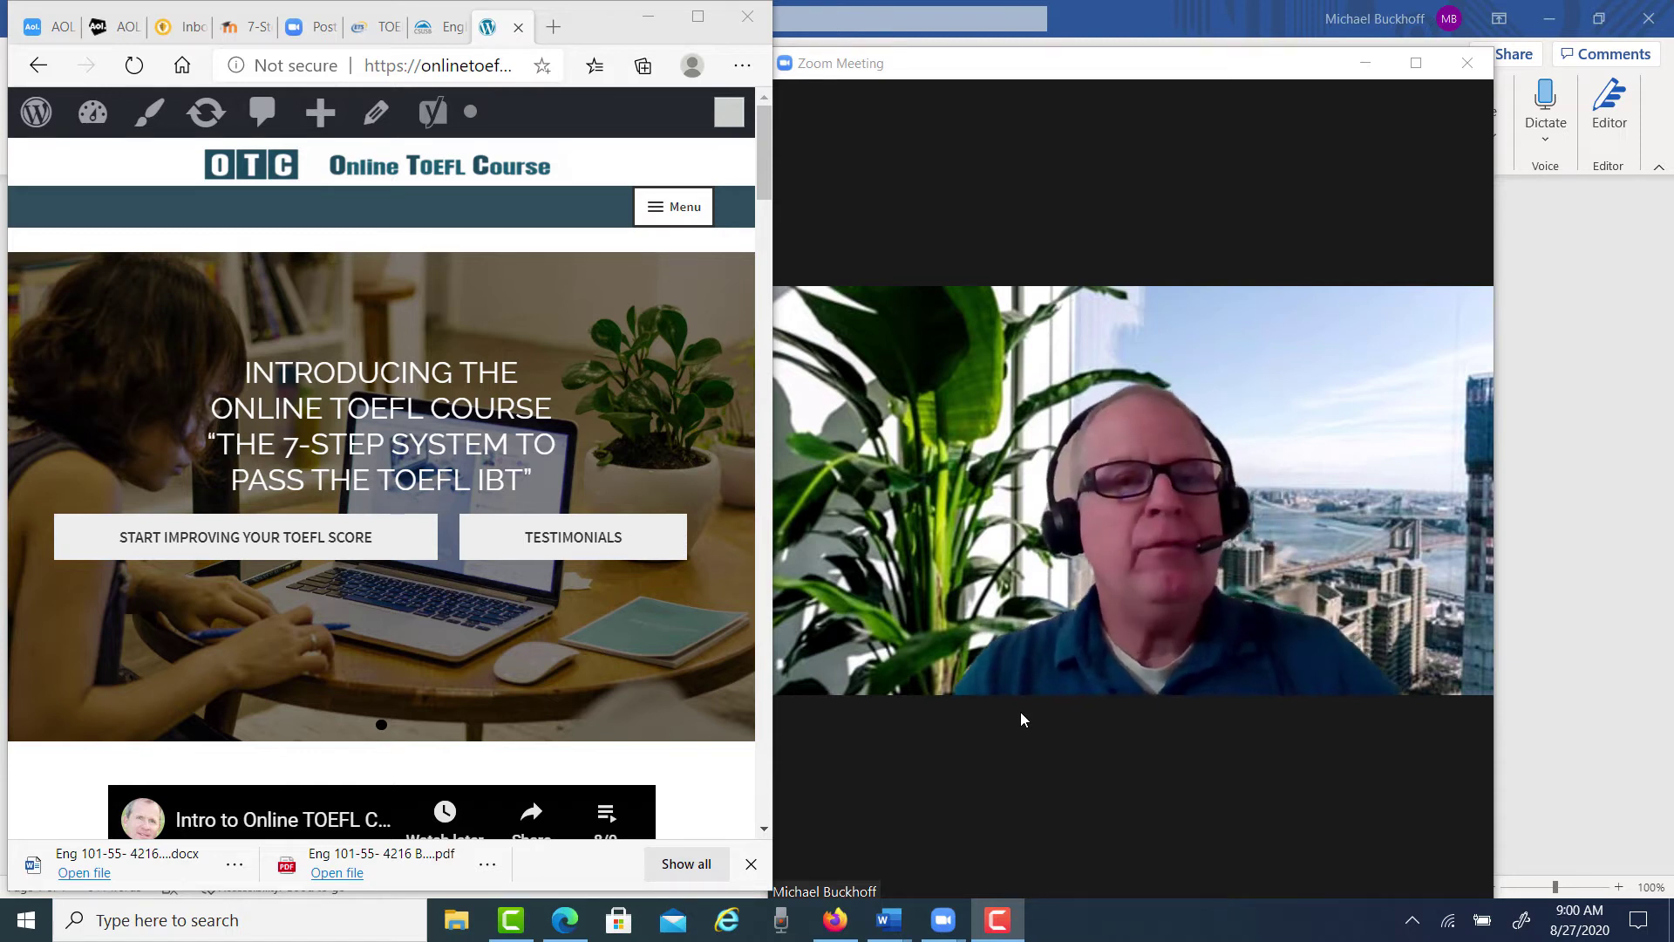
View the CSUSB English Language Program page and the ETS writing rubric, returning to the Online TOEFL Course site
mouse_move(842, 562)
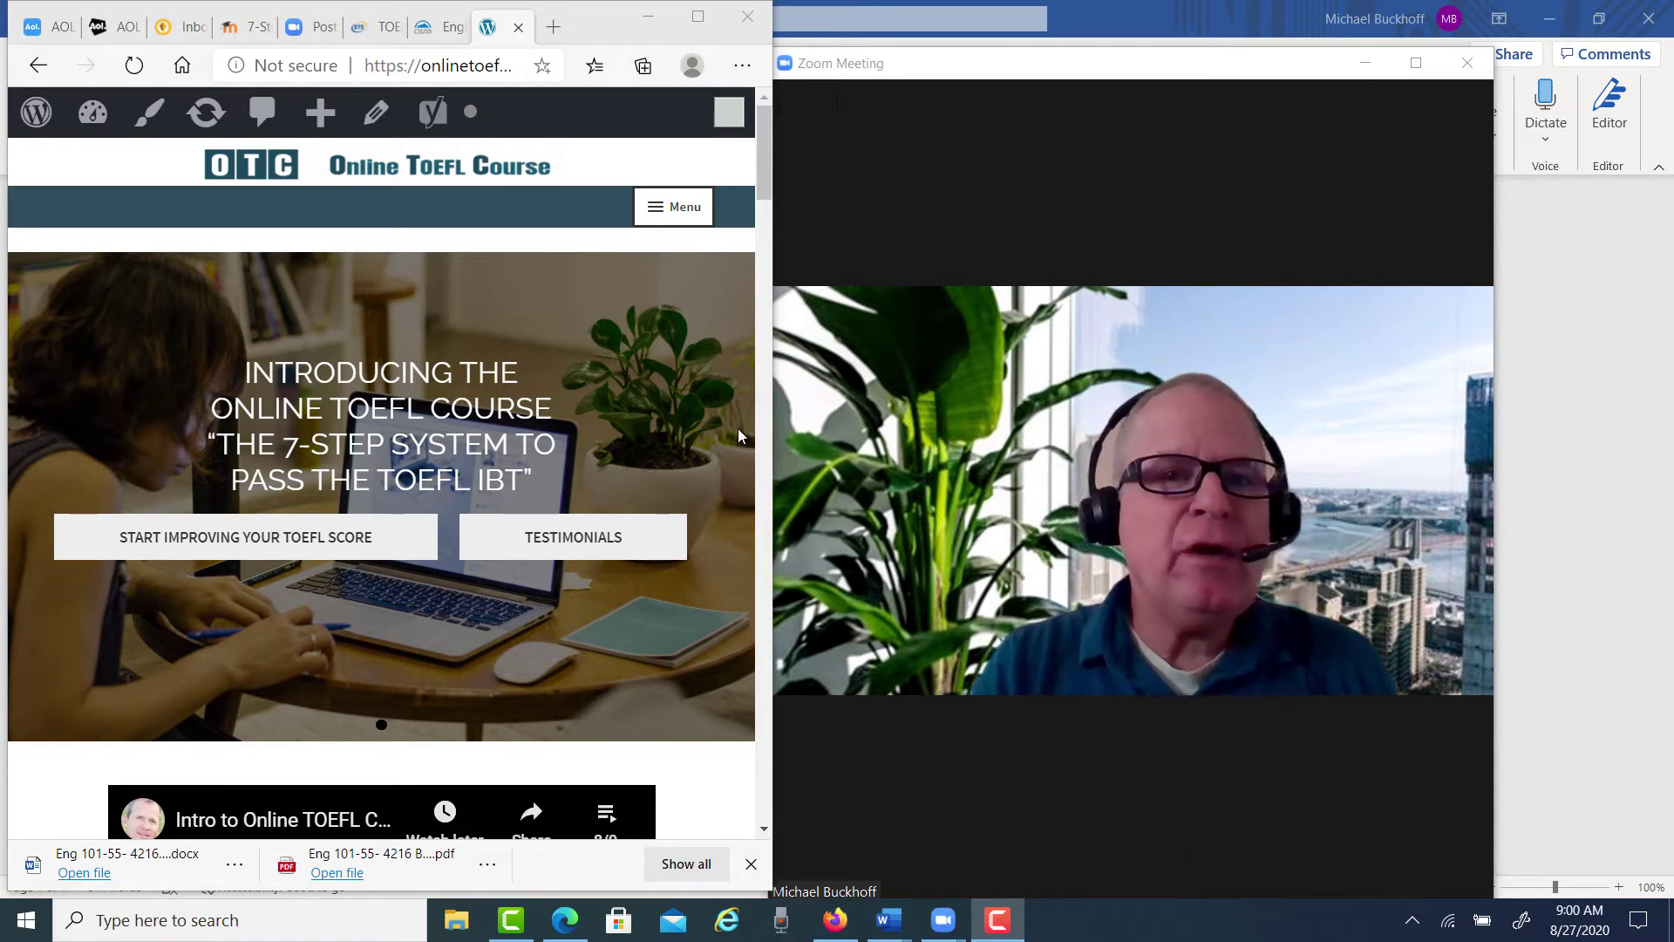
left_click(451, 31)
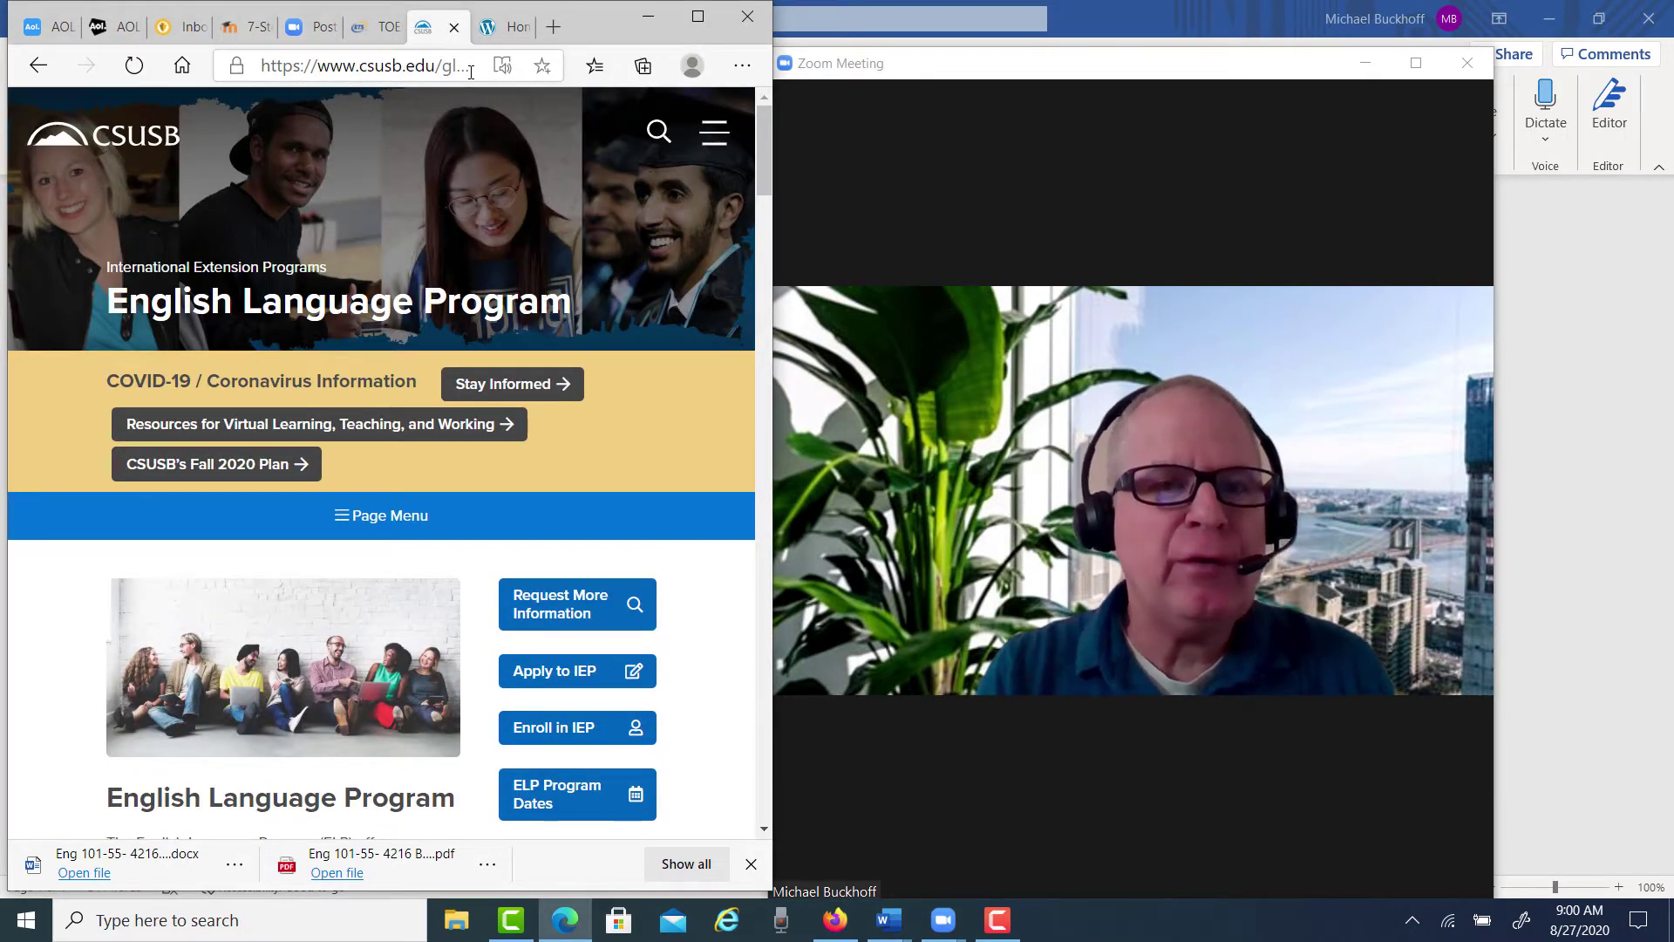
left_click(377, 29)
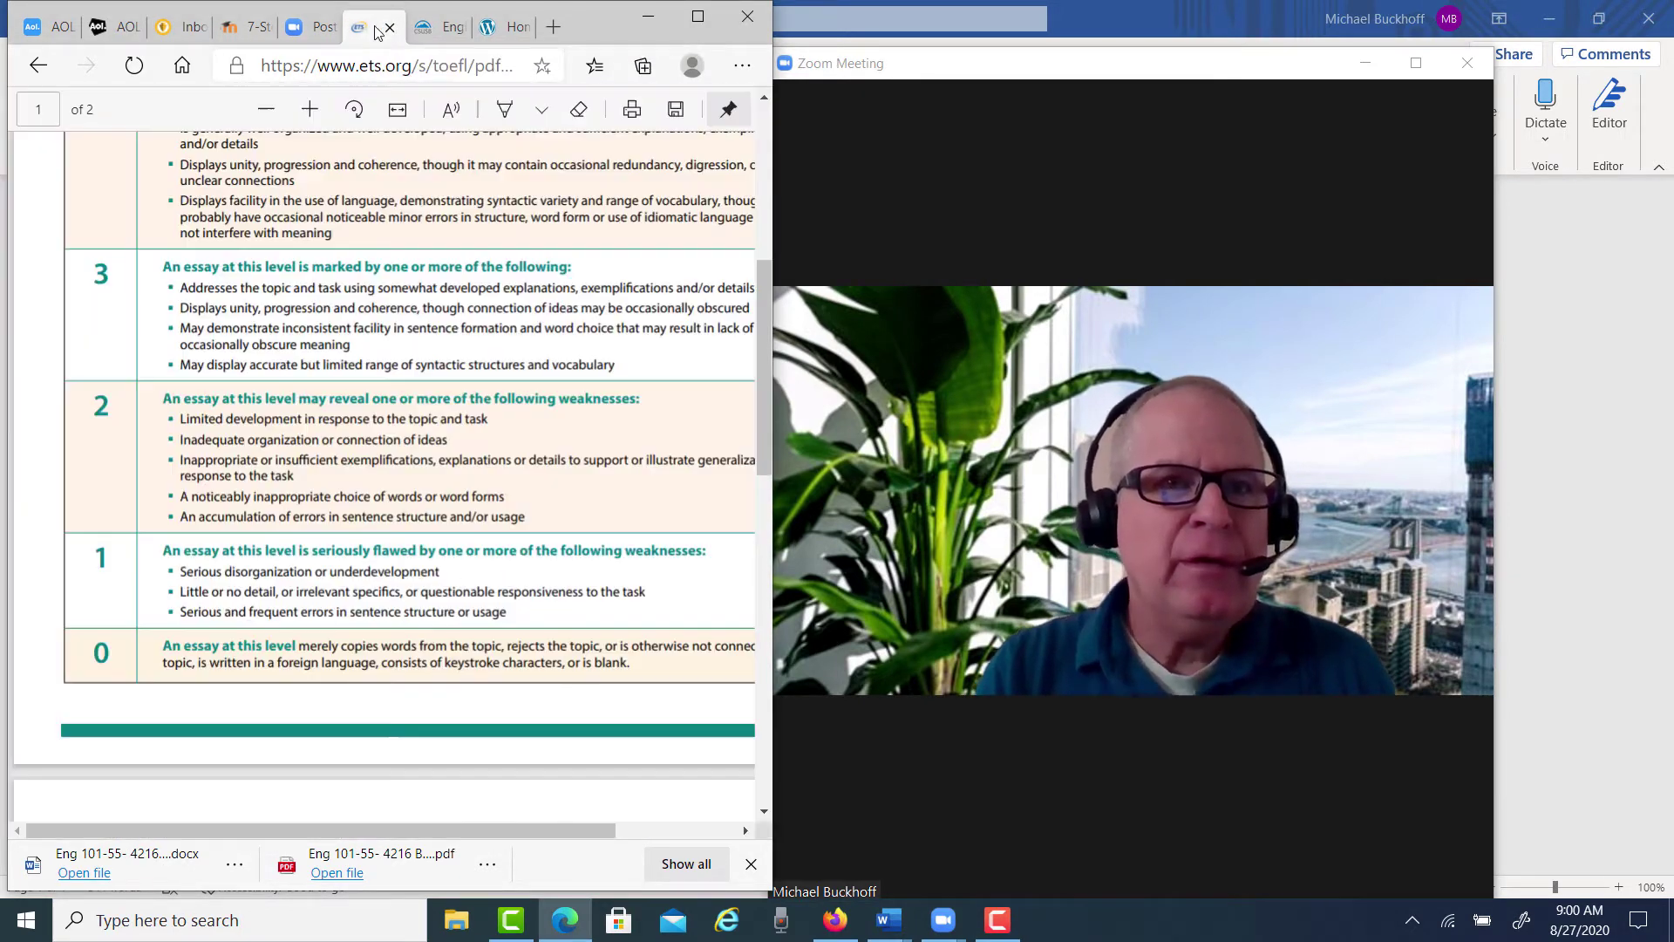
left_click(449, 29)
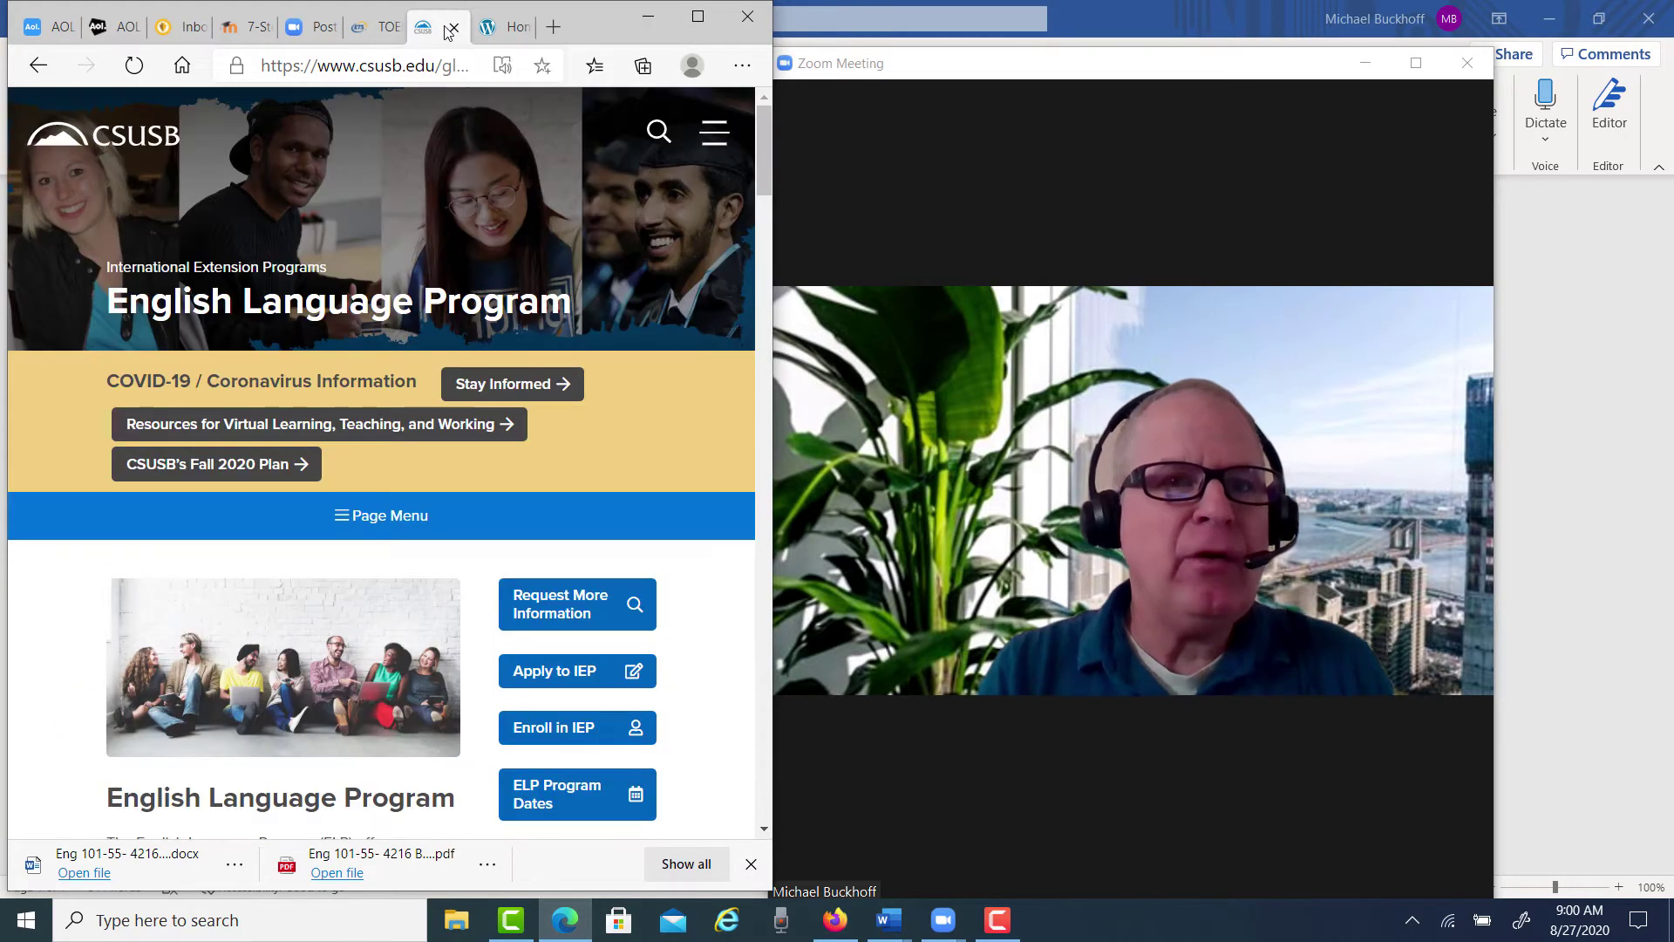
left_click(523, 32)
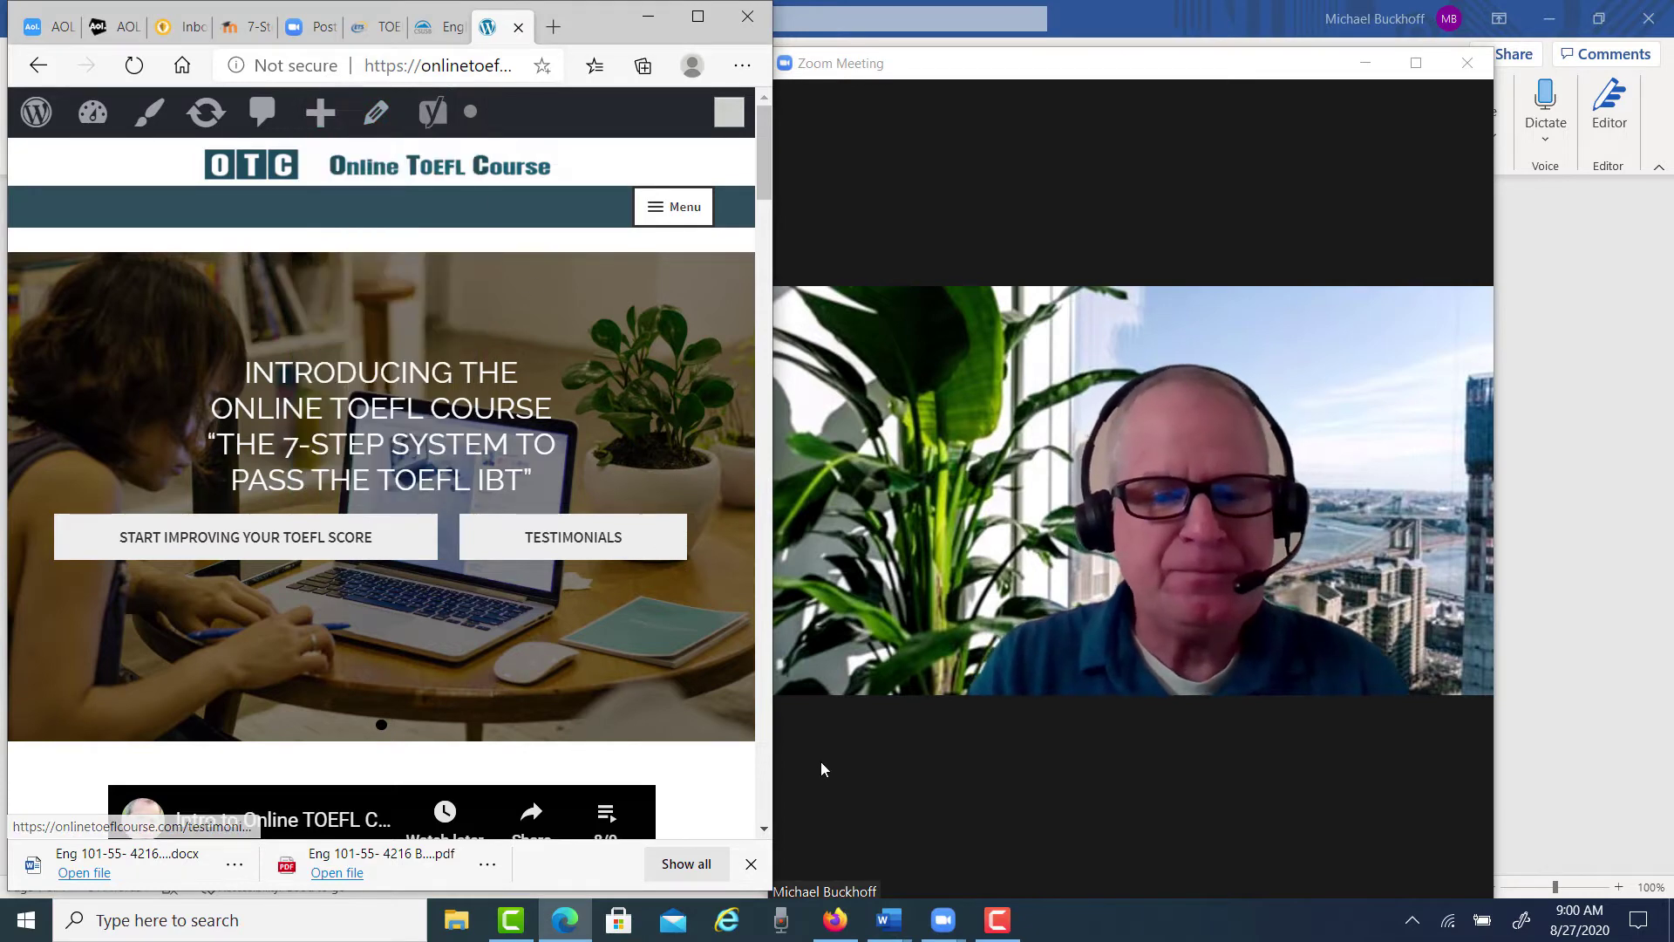
Switch to Document1 in Word and change the independent writing score out of 30 to 14
mouse_move(889, 920)
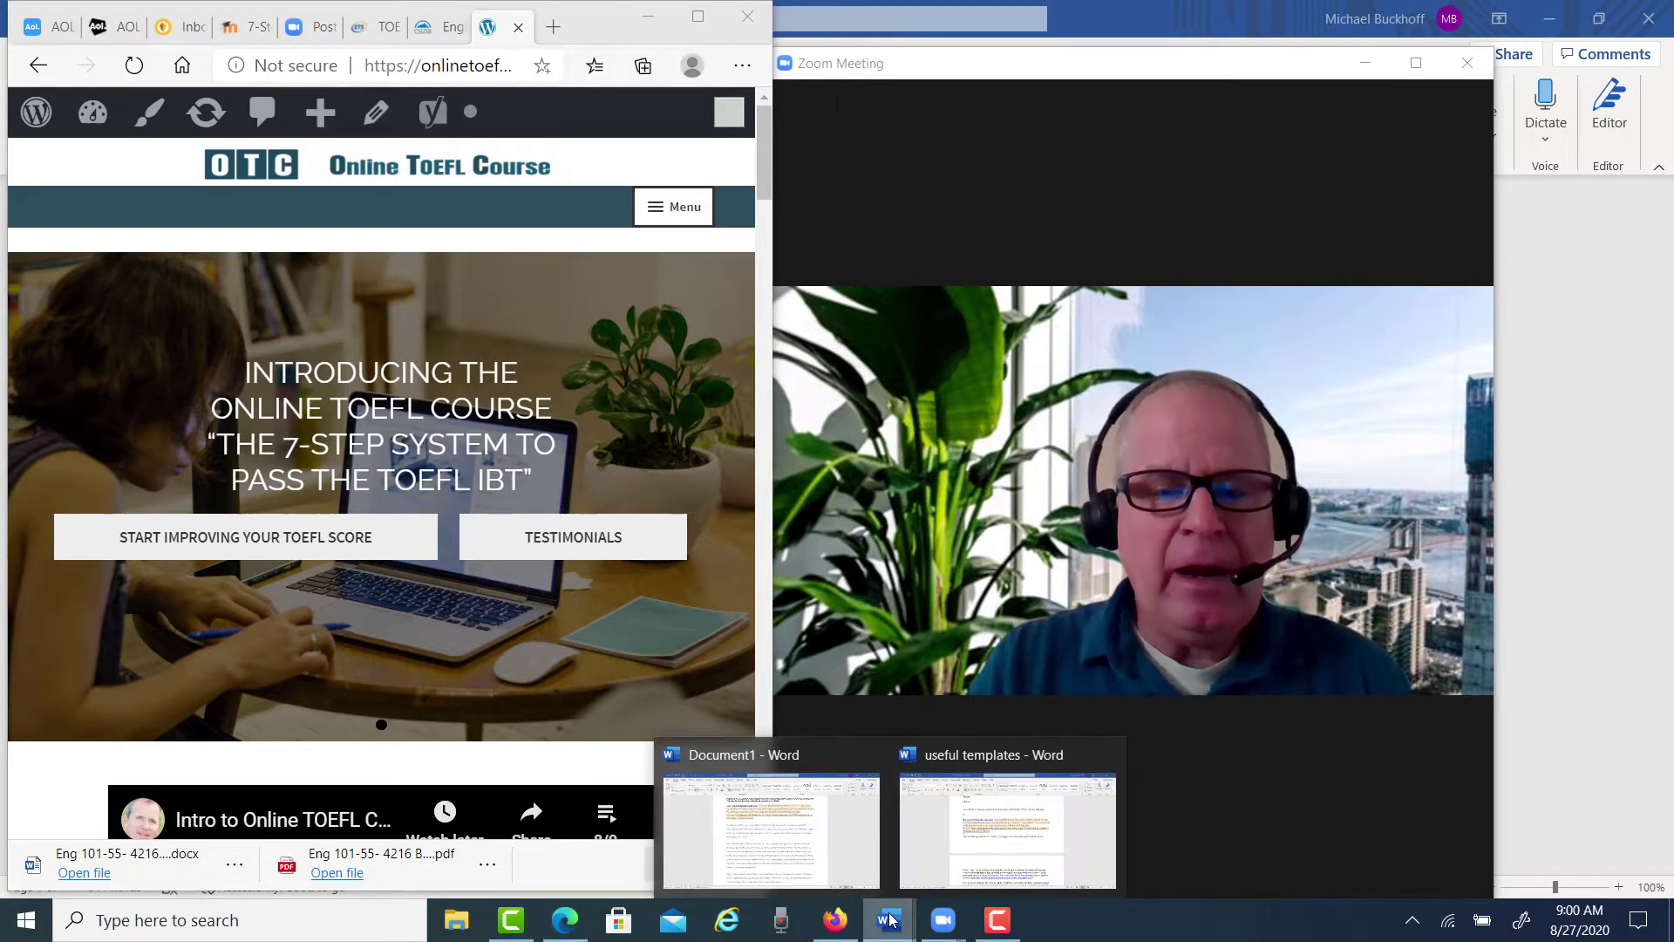
left_click(809, 859)
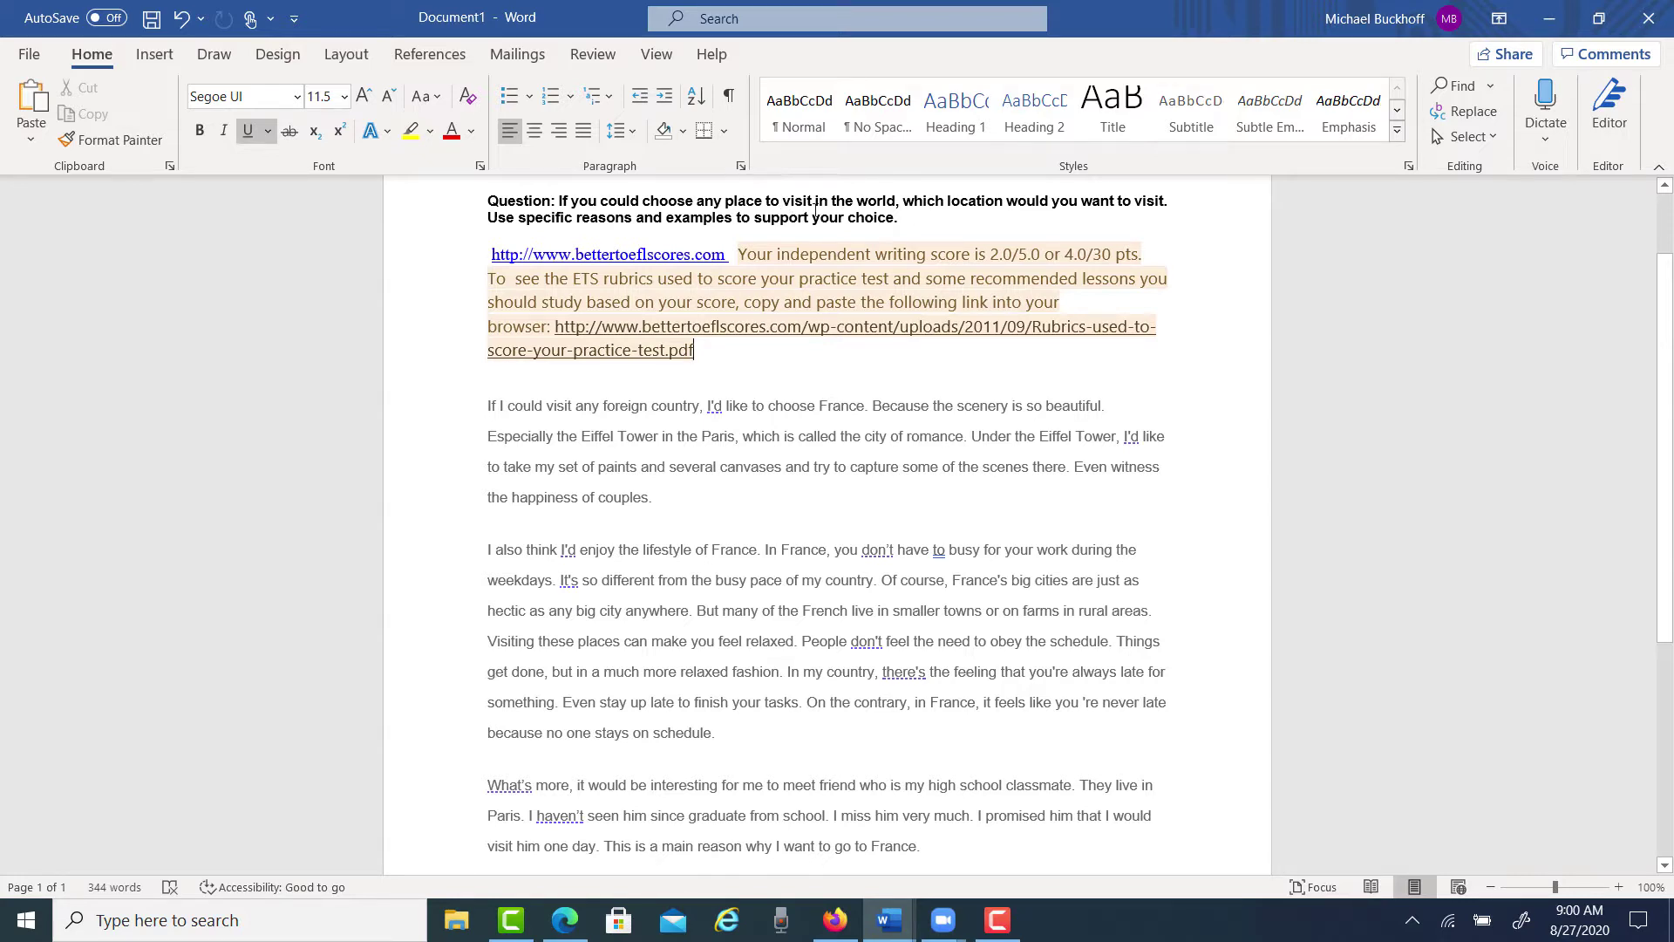
left_click(817, 434)
left_click(1064, 255)
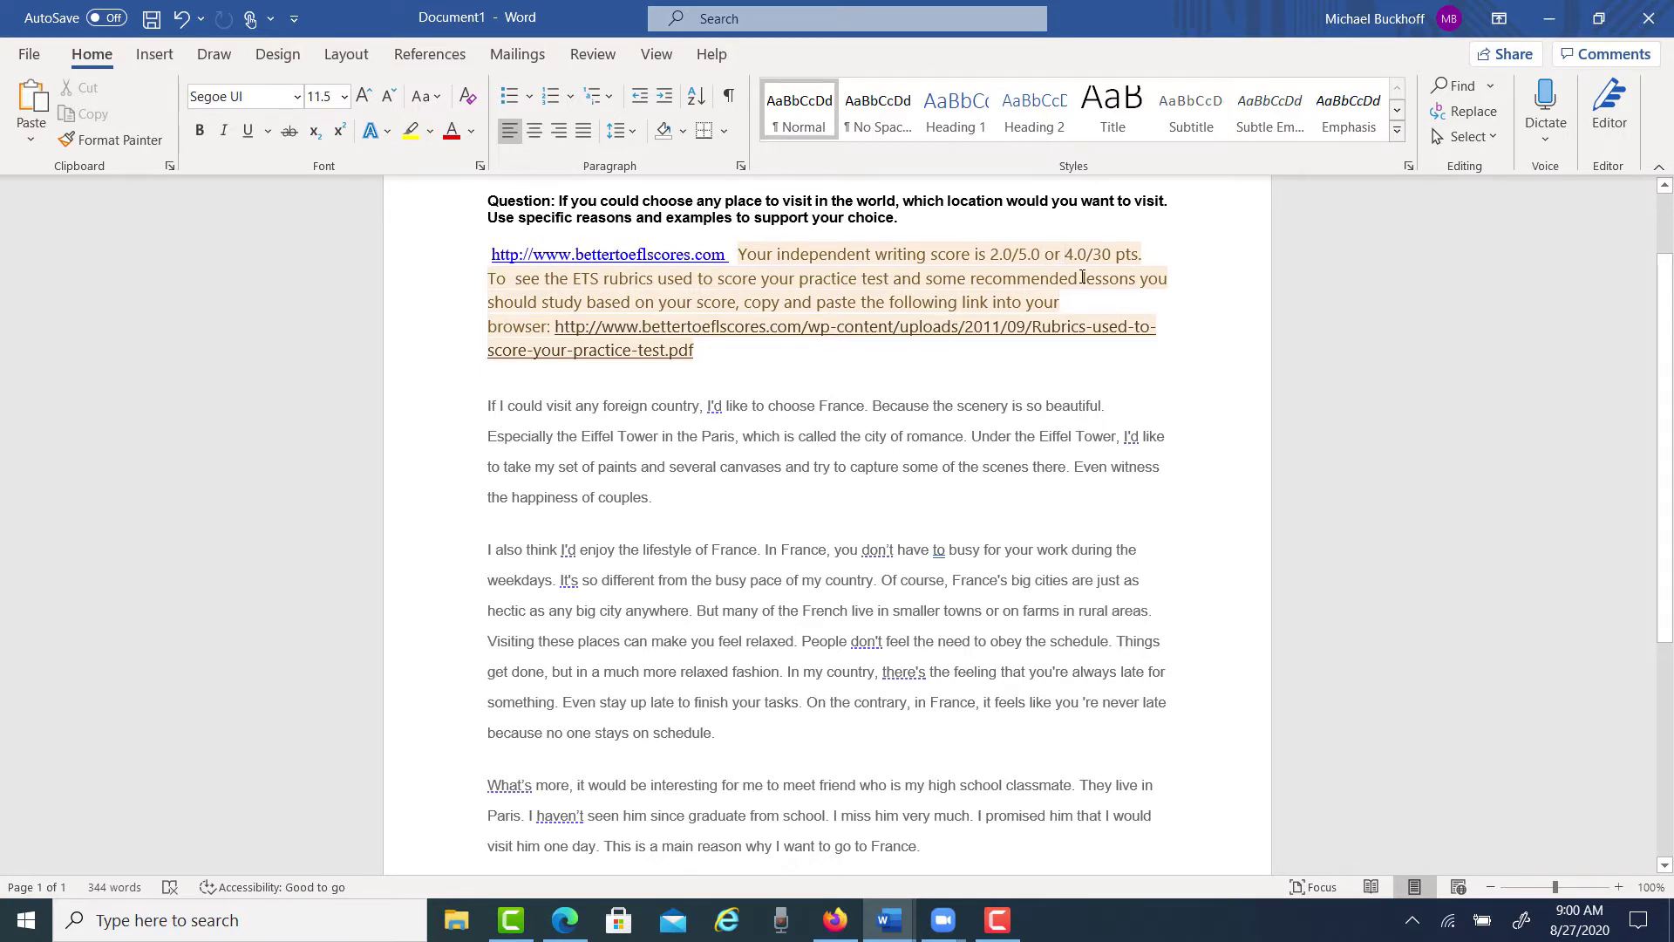
key("Delete")
key("Delete")
key("Delete")
type("14")
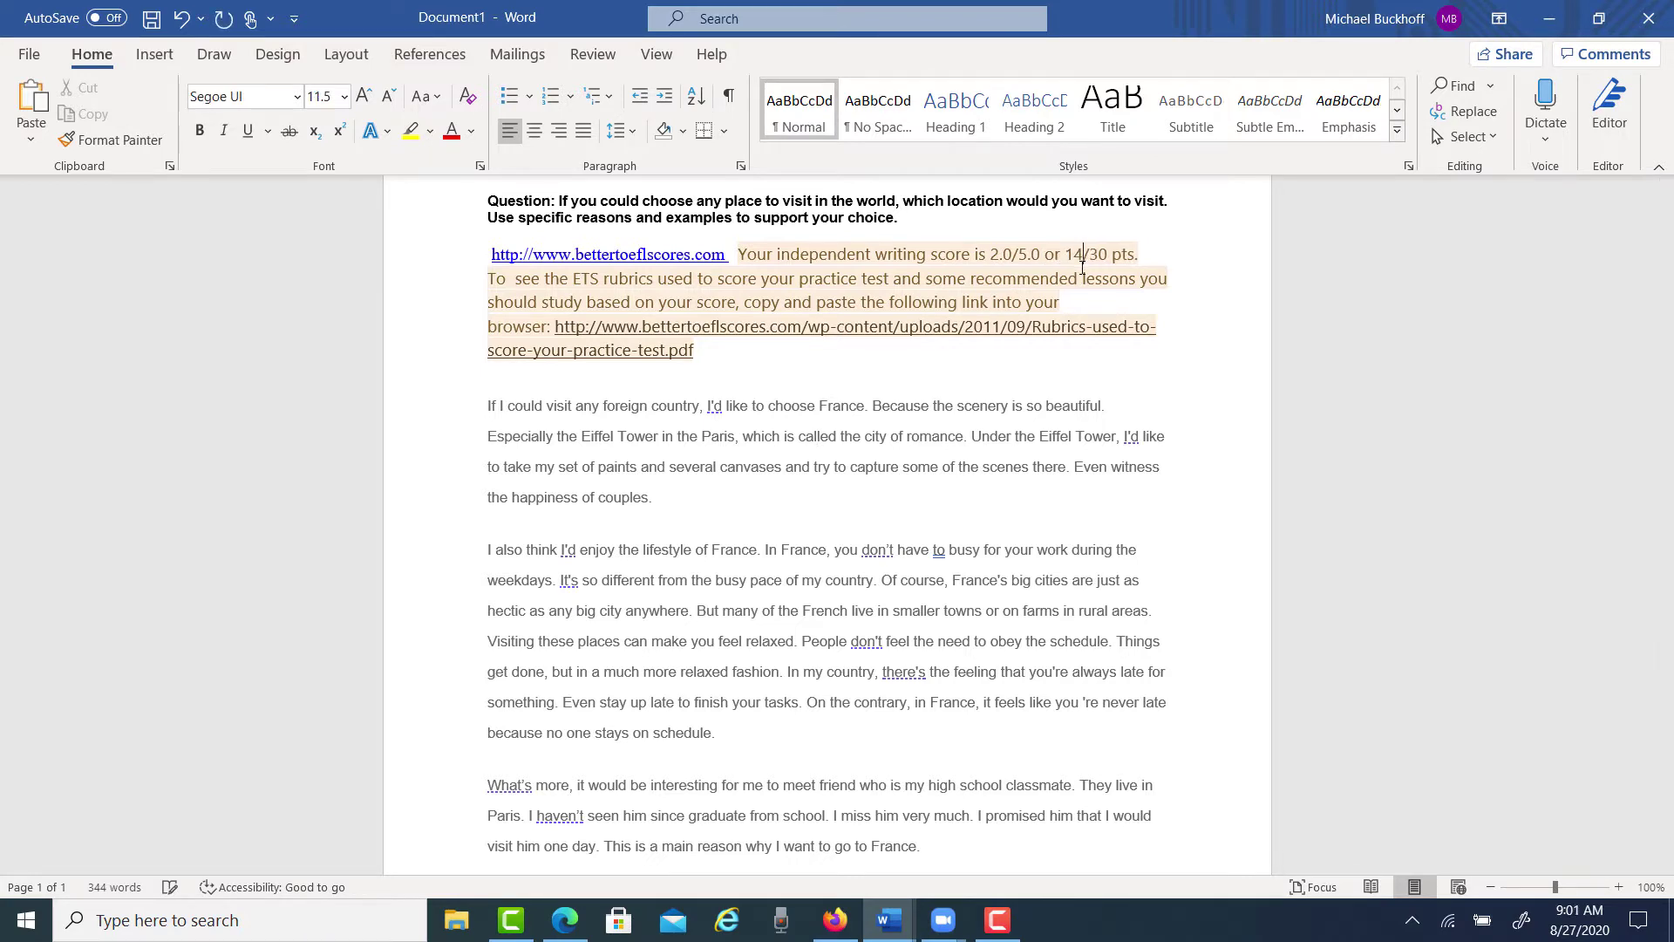
left_click(854, 340)
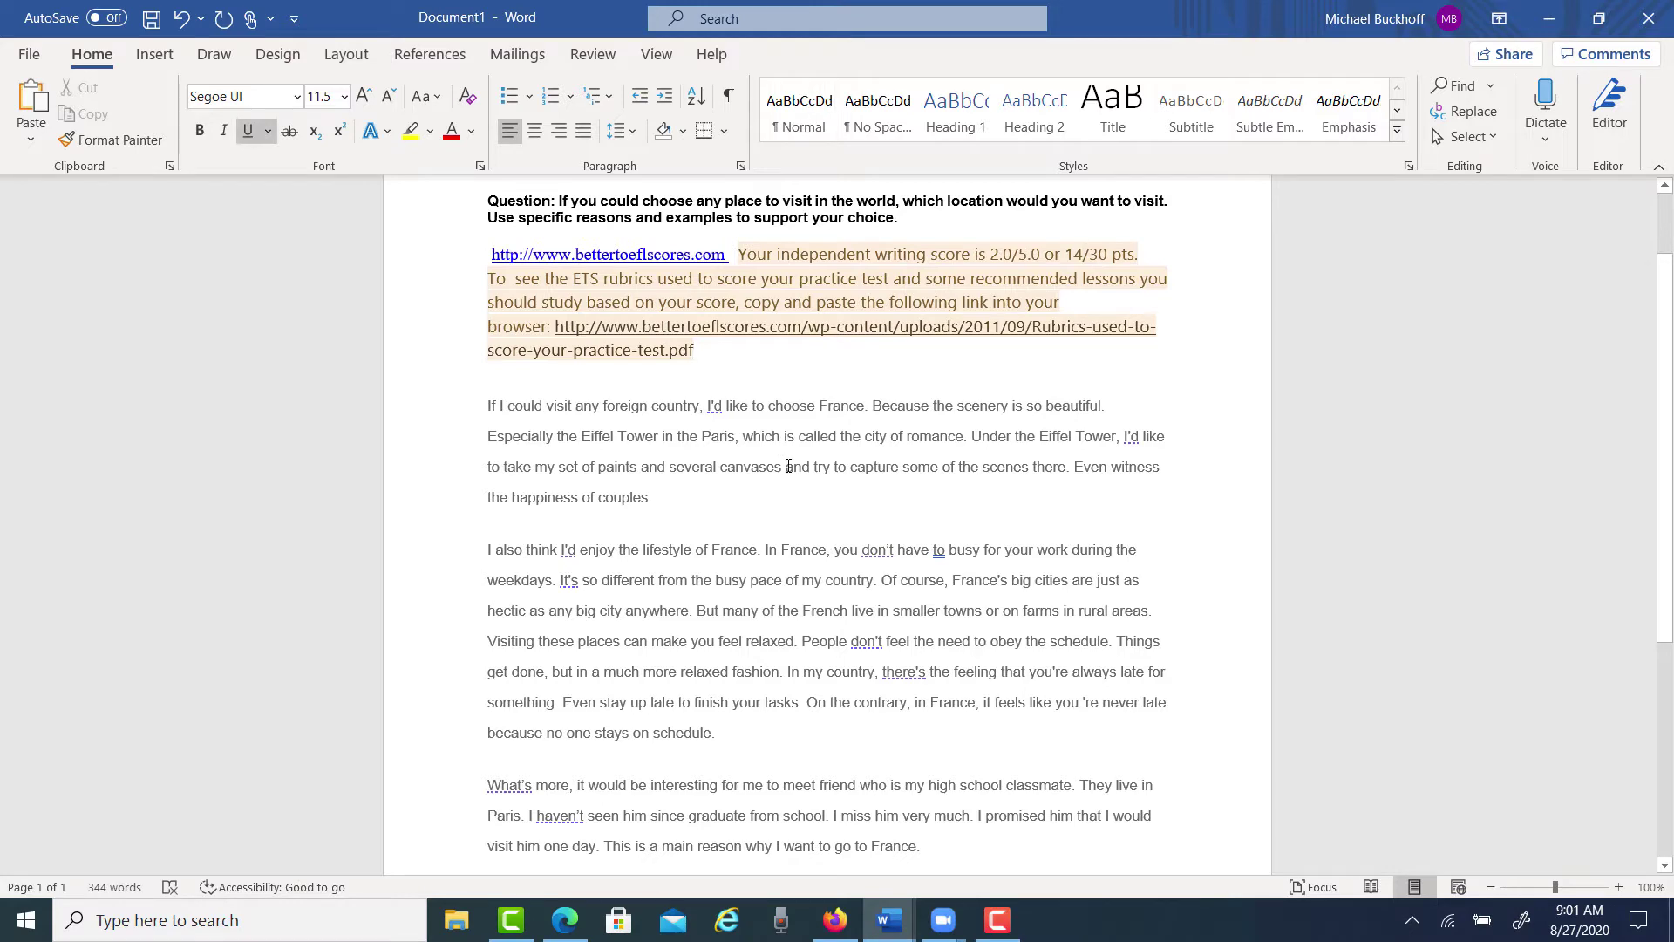
Select the student's whole essay, from "If I could visit any foreign country" to "I wish I could visit there."
scroll(788, 466, "down", 4)
scroll(489, 377, "up", 3)
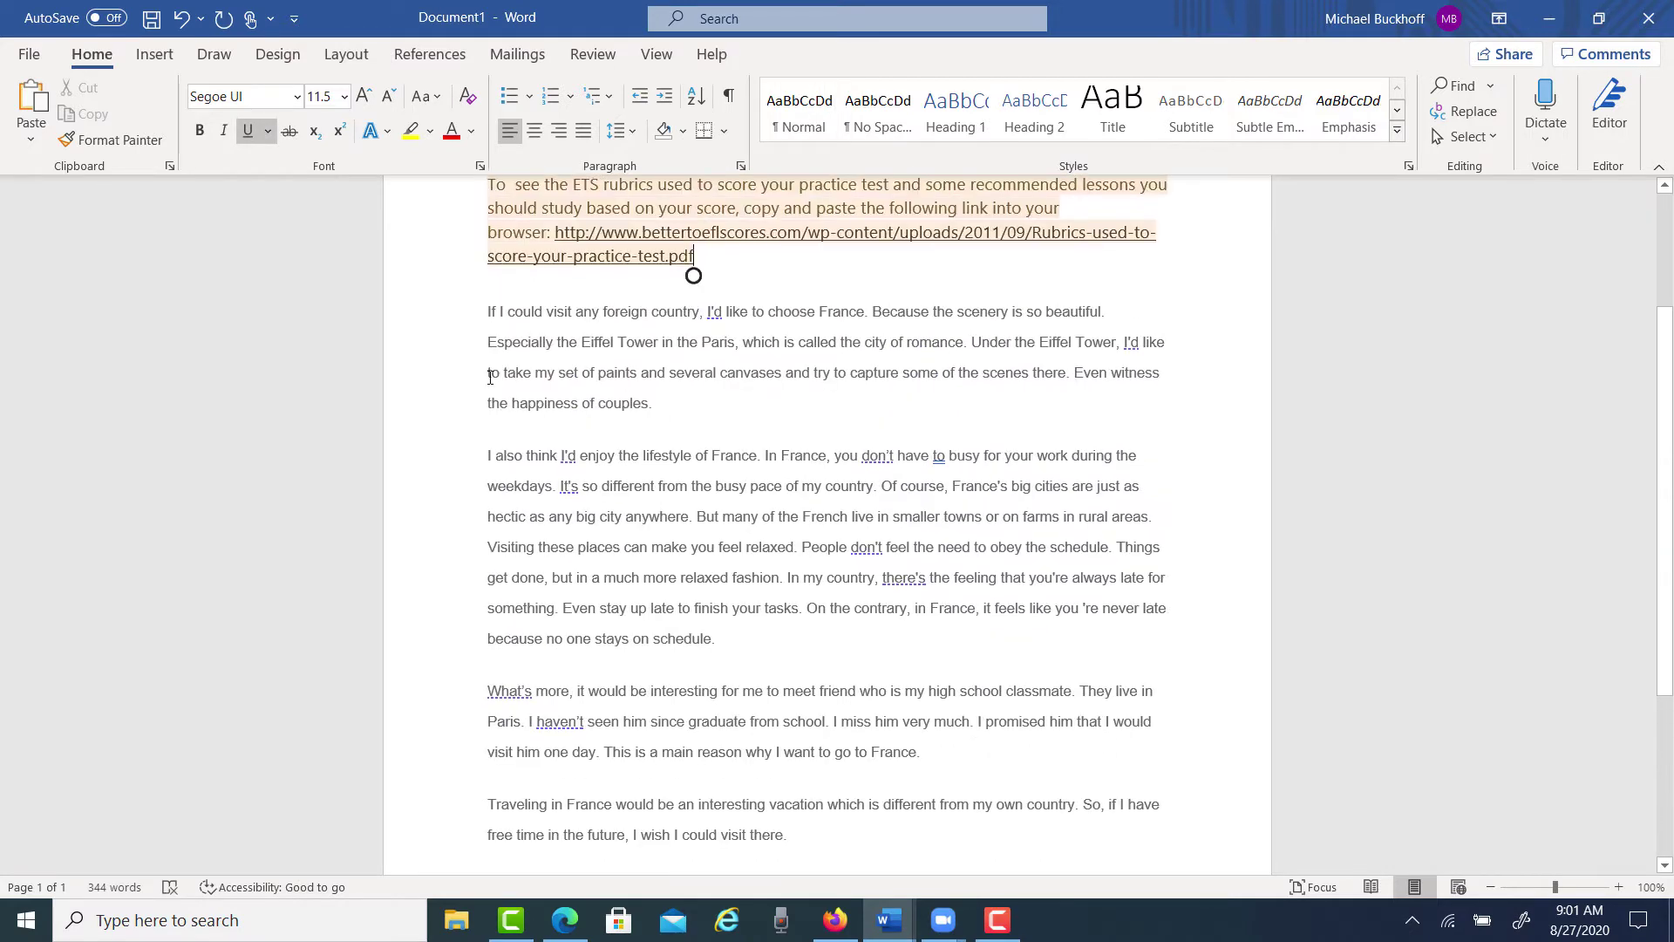
left_click_drag(488, 311, 835, 822)
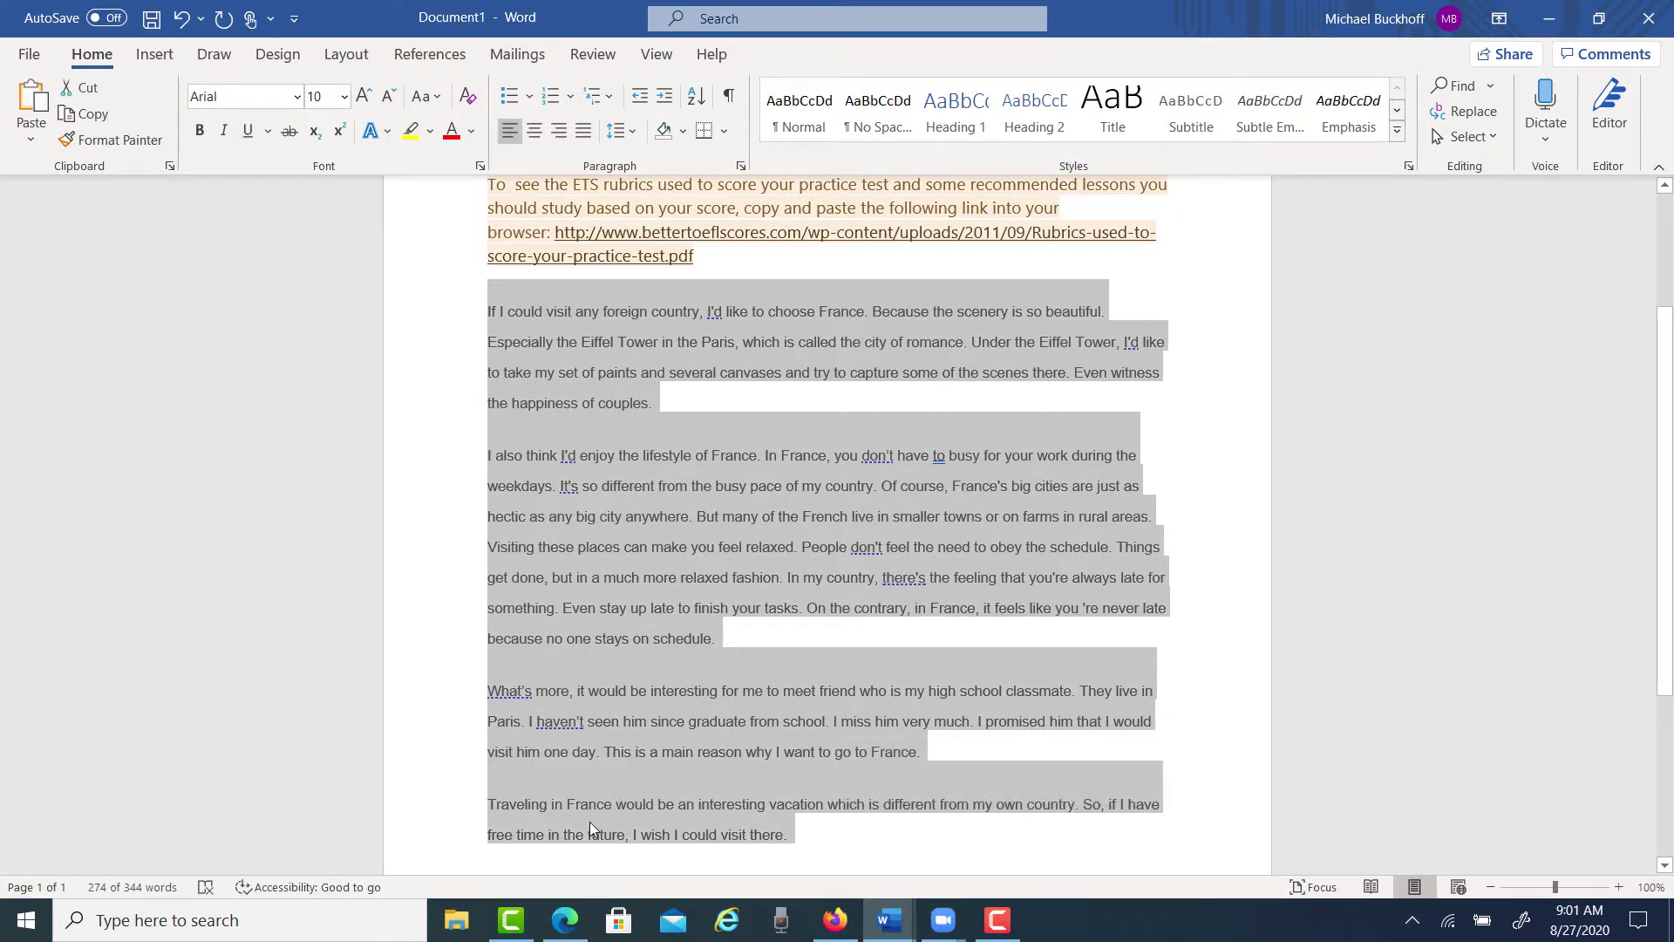
Bring up the Zoom meeting beside the Edge browser and show the ETS TOEFL writing rubric
left_click(941, 920)
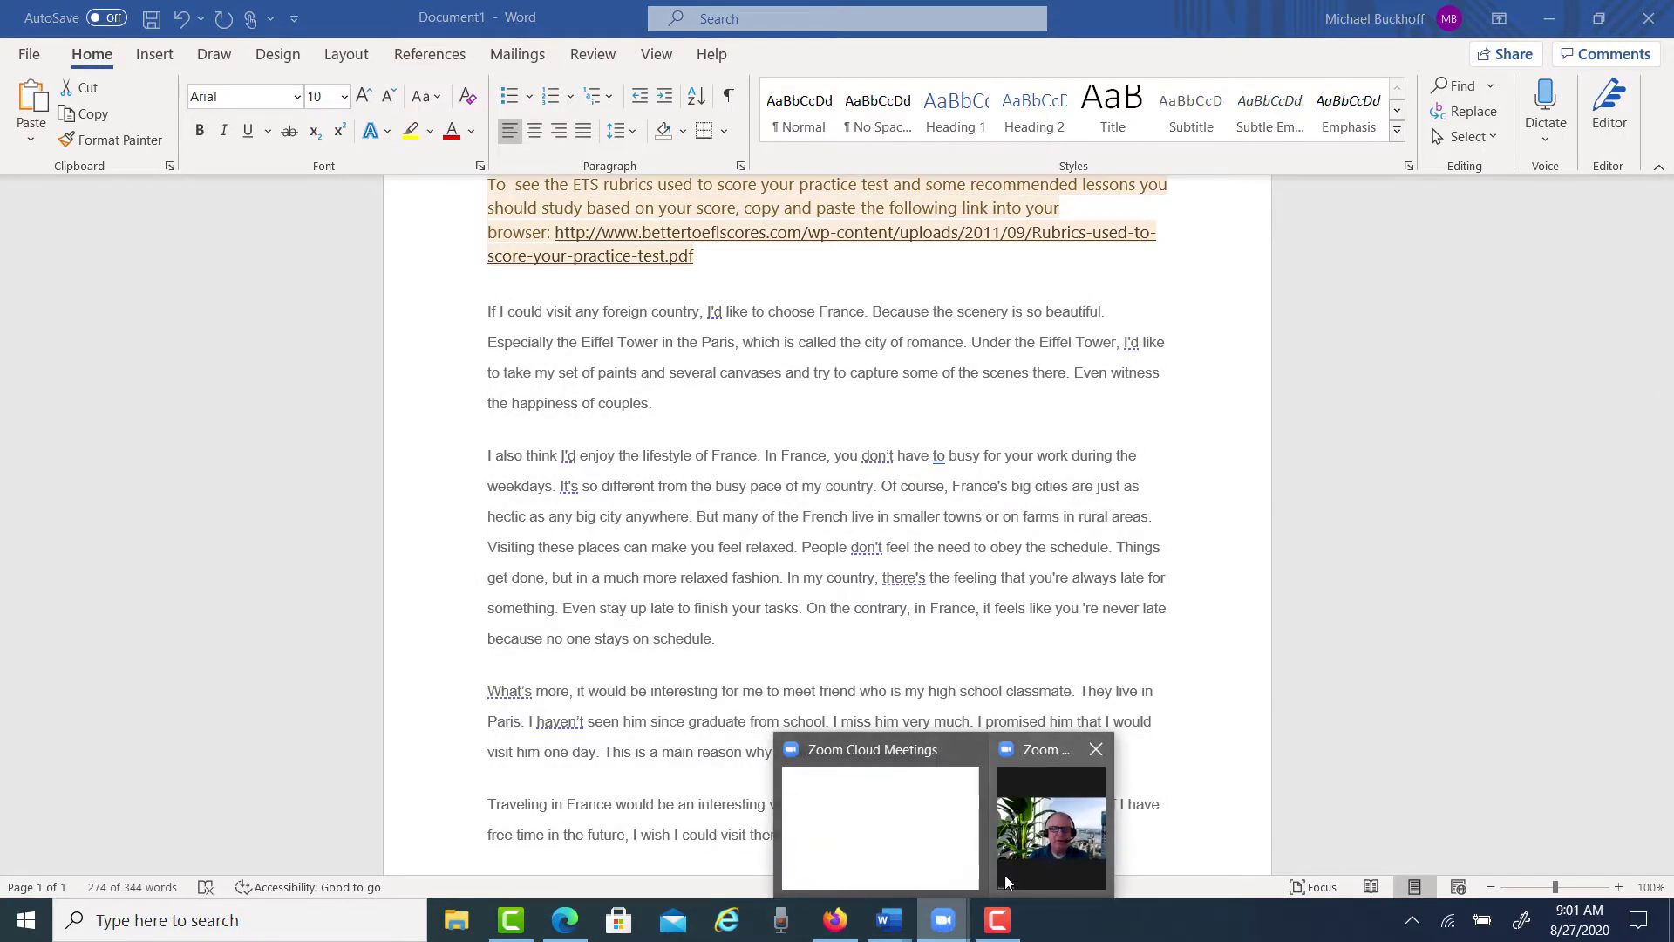
left_click(1004, 875)
left_click(571, 920)
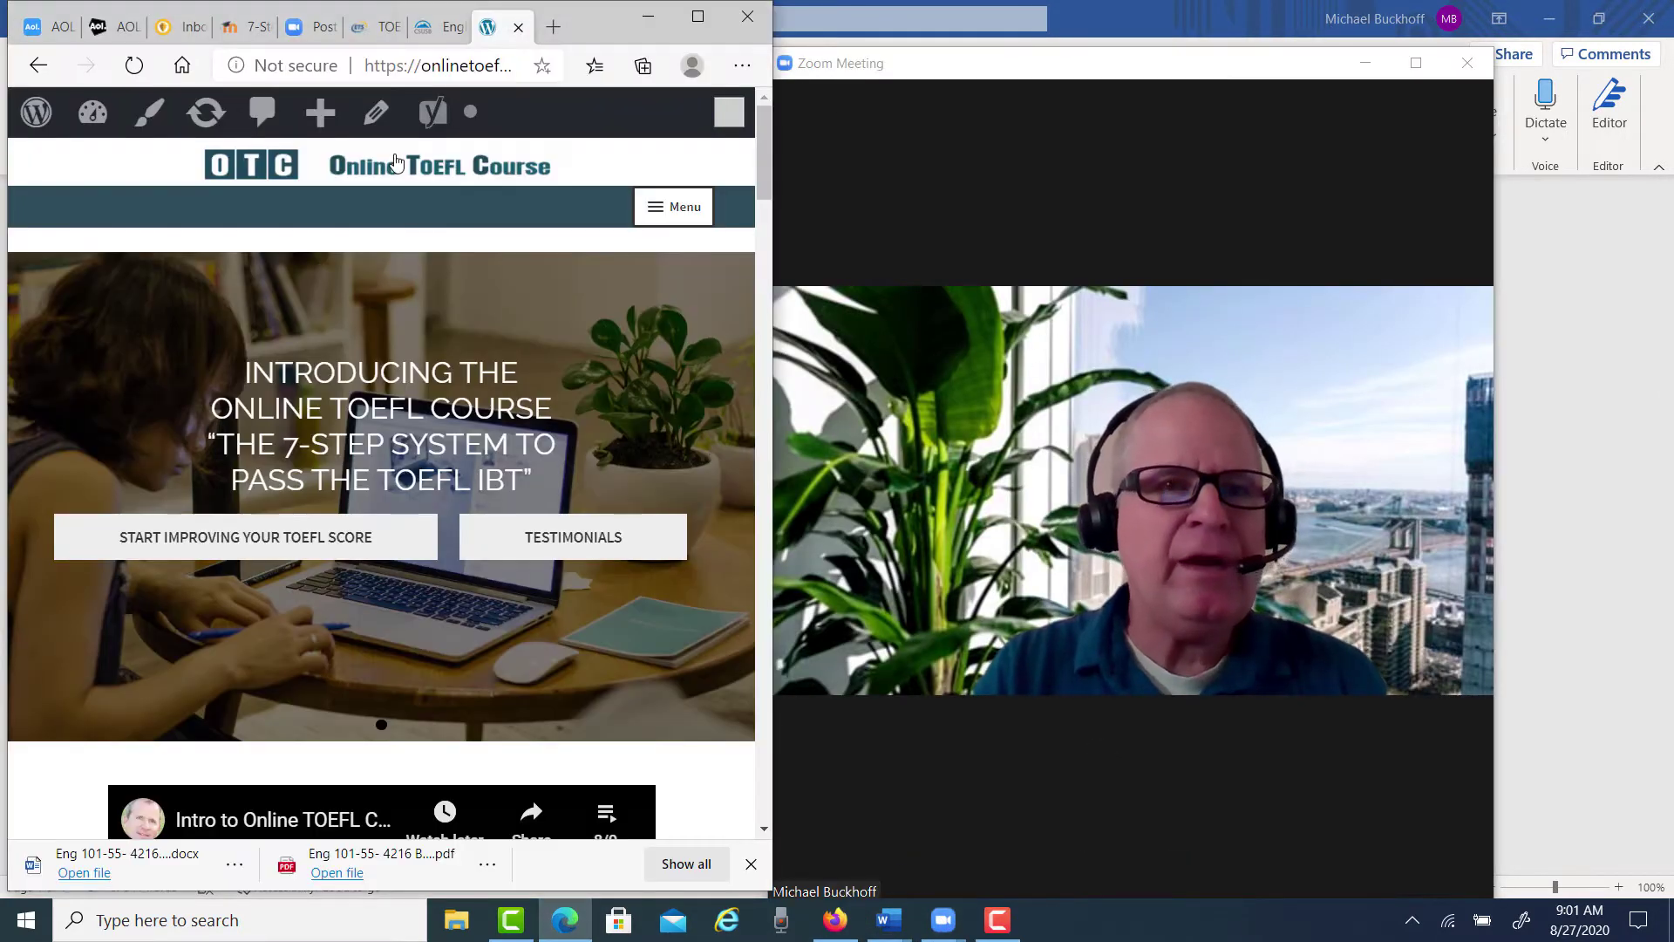
left_click(384, 26)
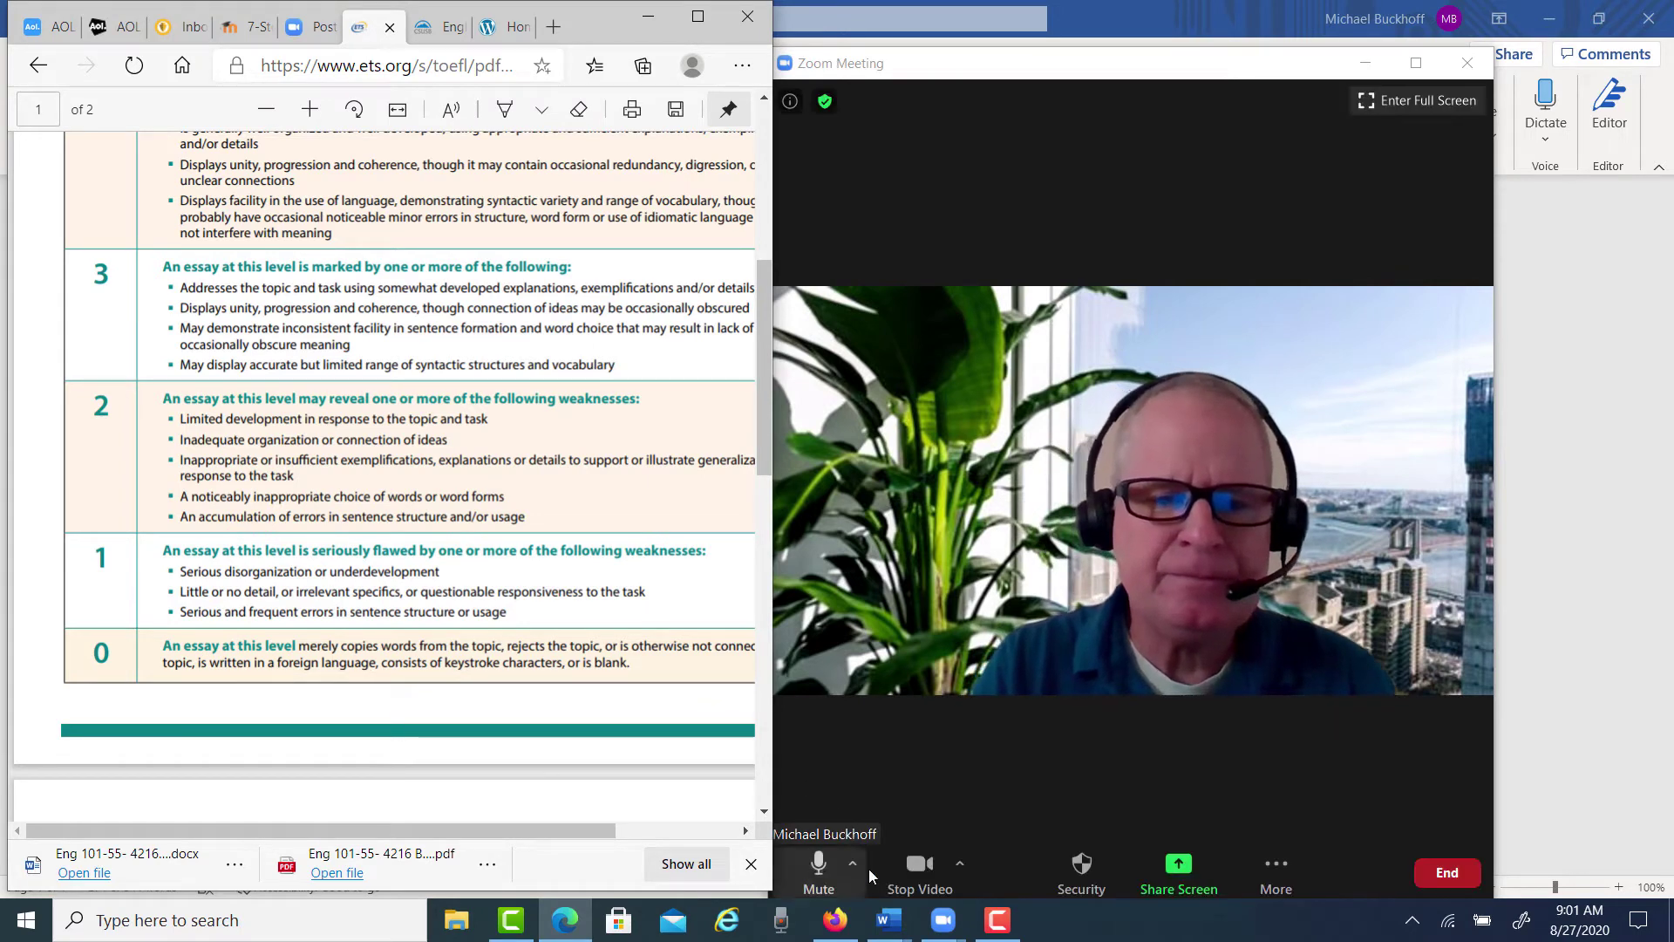
mouse_move(886, 927)
left_click(1133, 867)
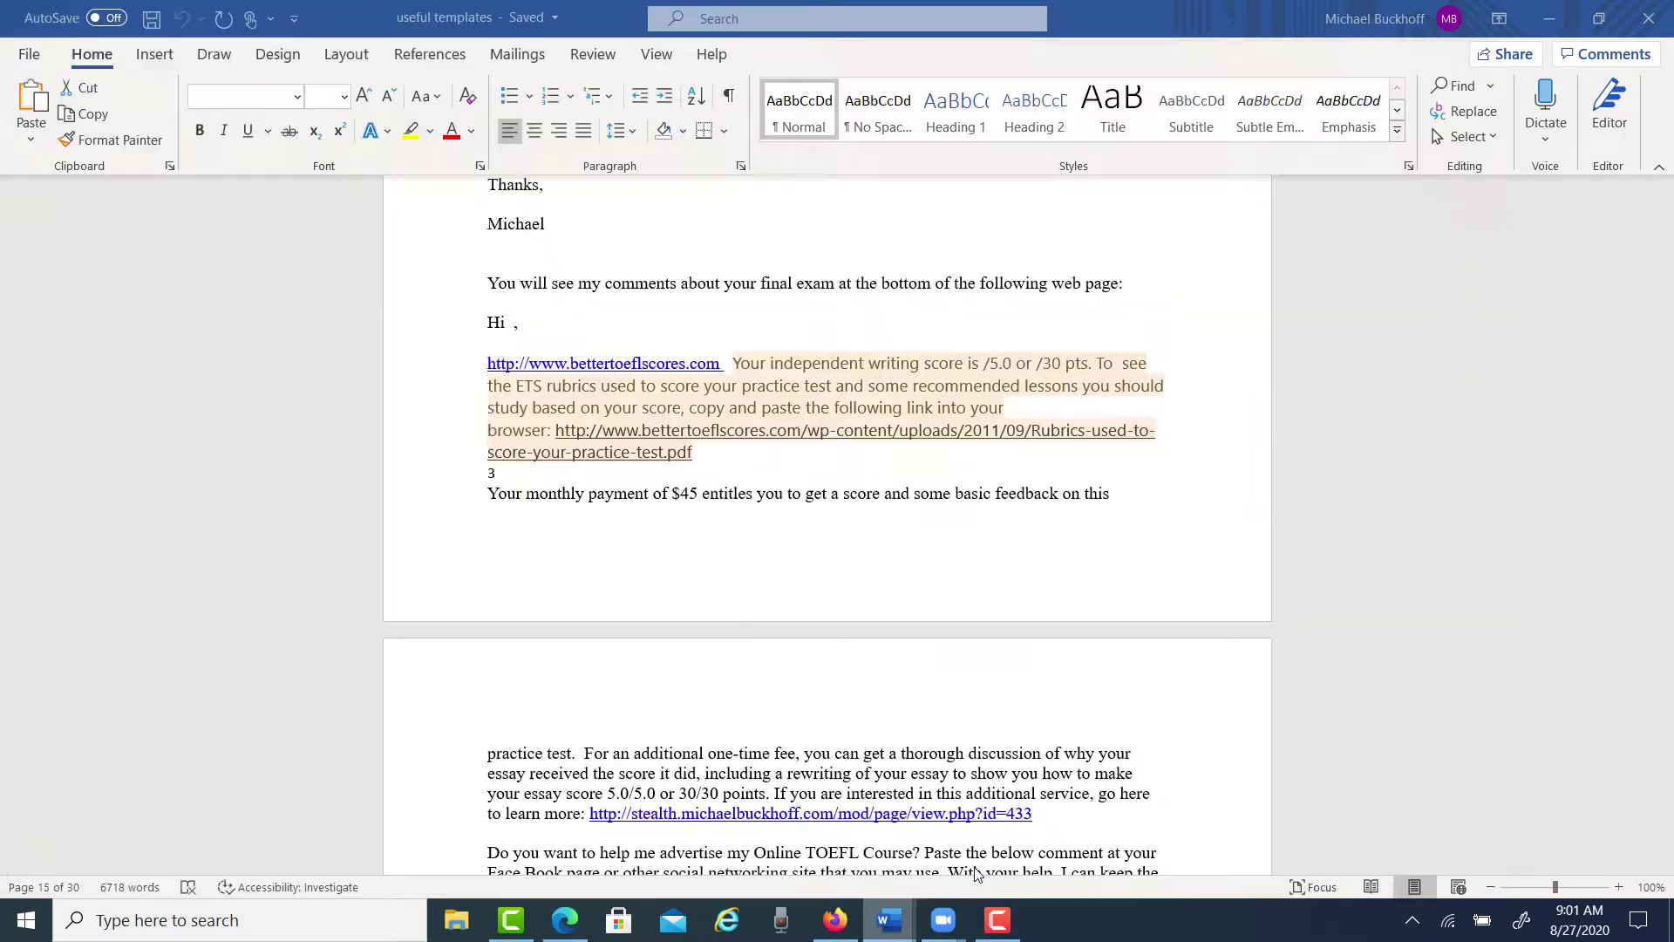
left_click(877, 587)
scroll(876, 588, "up", 3)
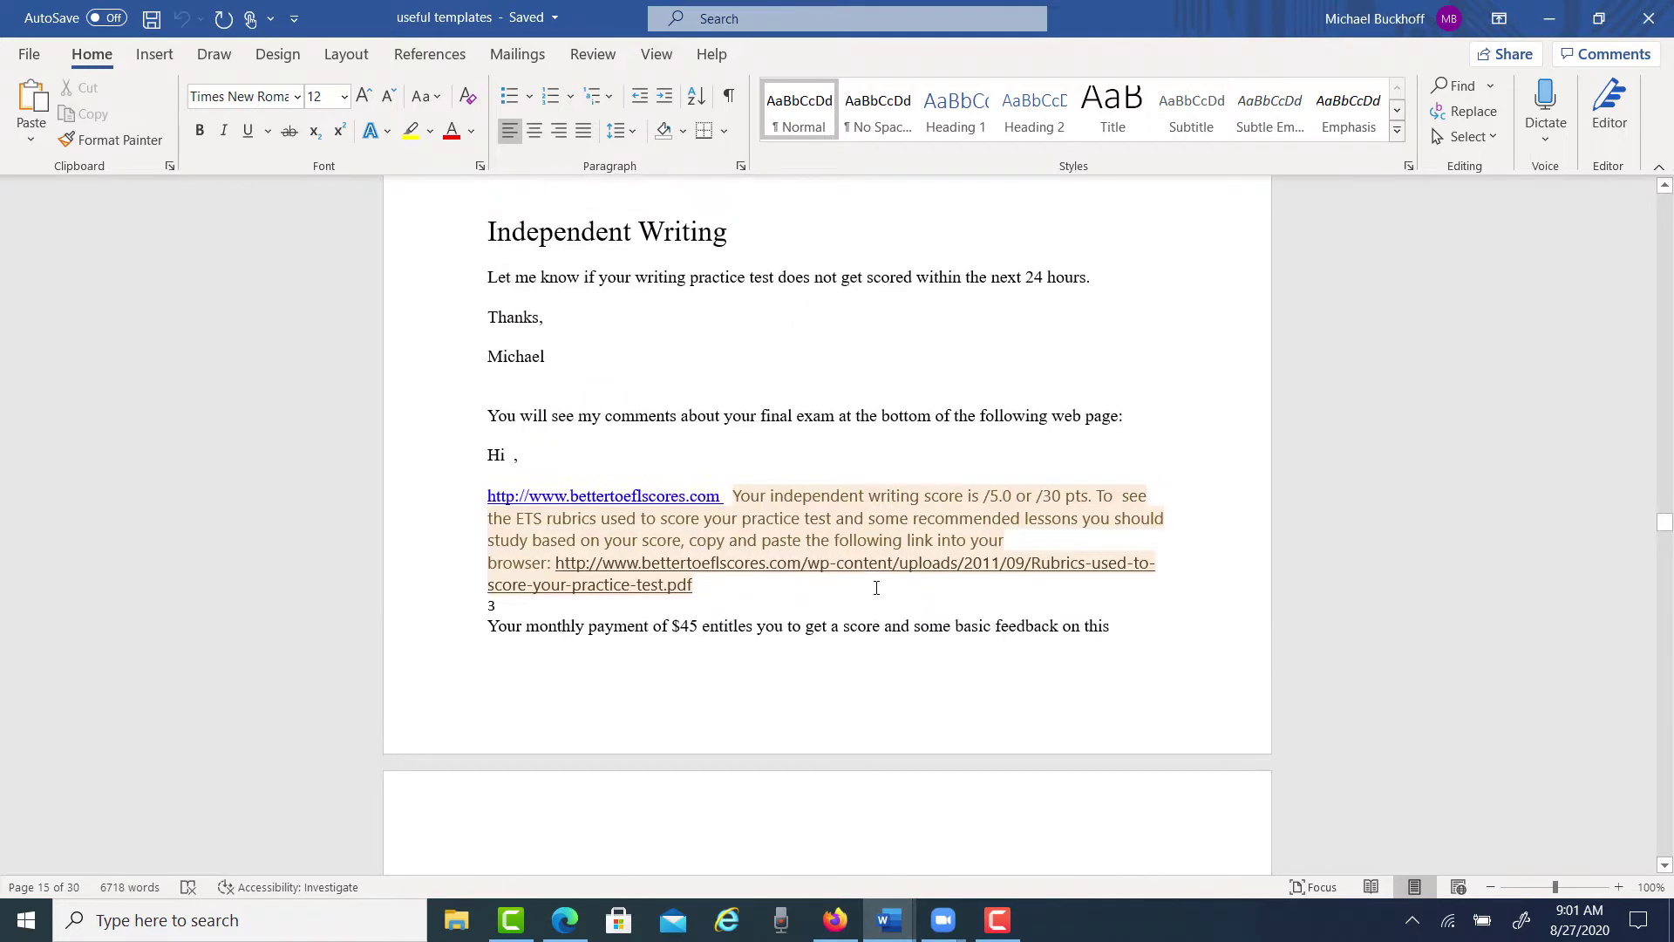
Switch to Document1 in Word and insert an empty paragraph after the essay's first paragraph
mouse_move(893, 932)
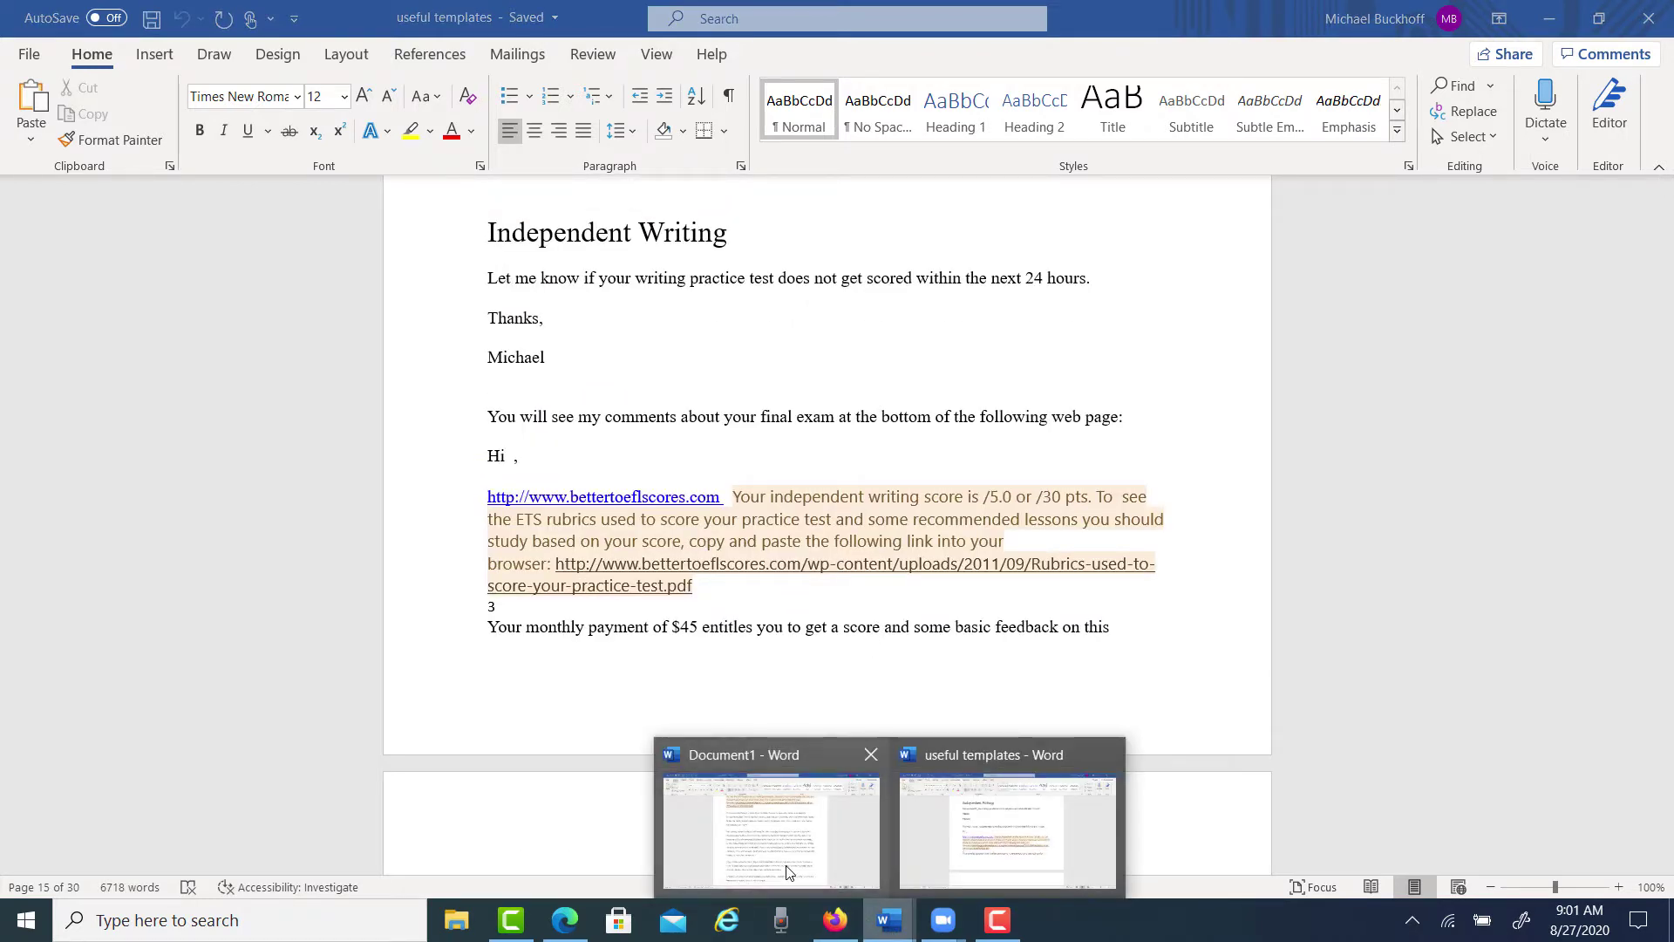
left_click(791, 868)
scroll(822, 867, "up", 3)
scroll(684, 601, "down", 1)
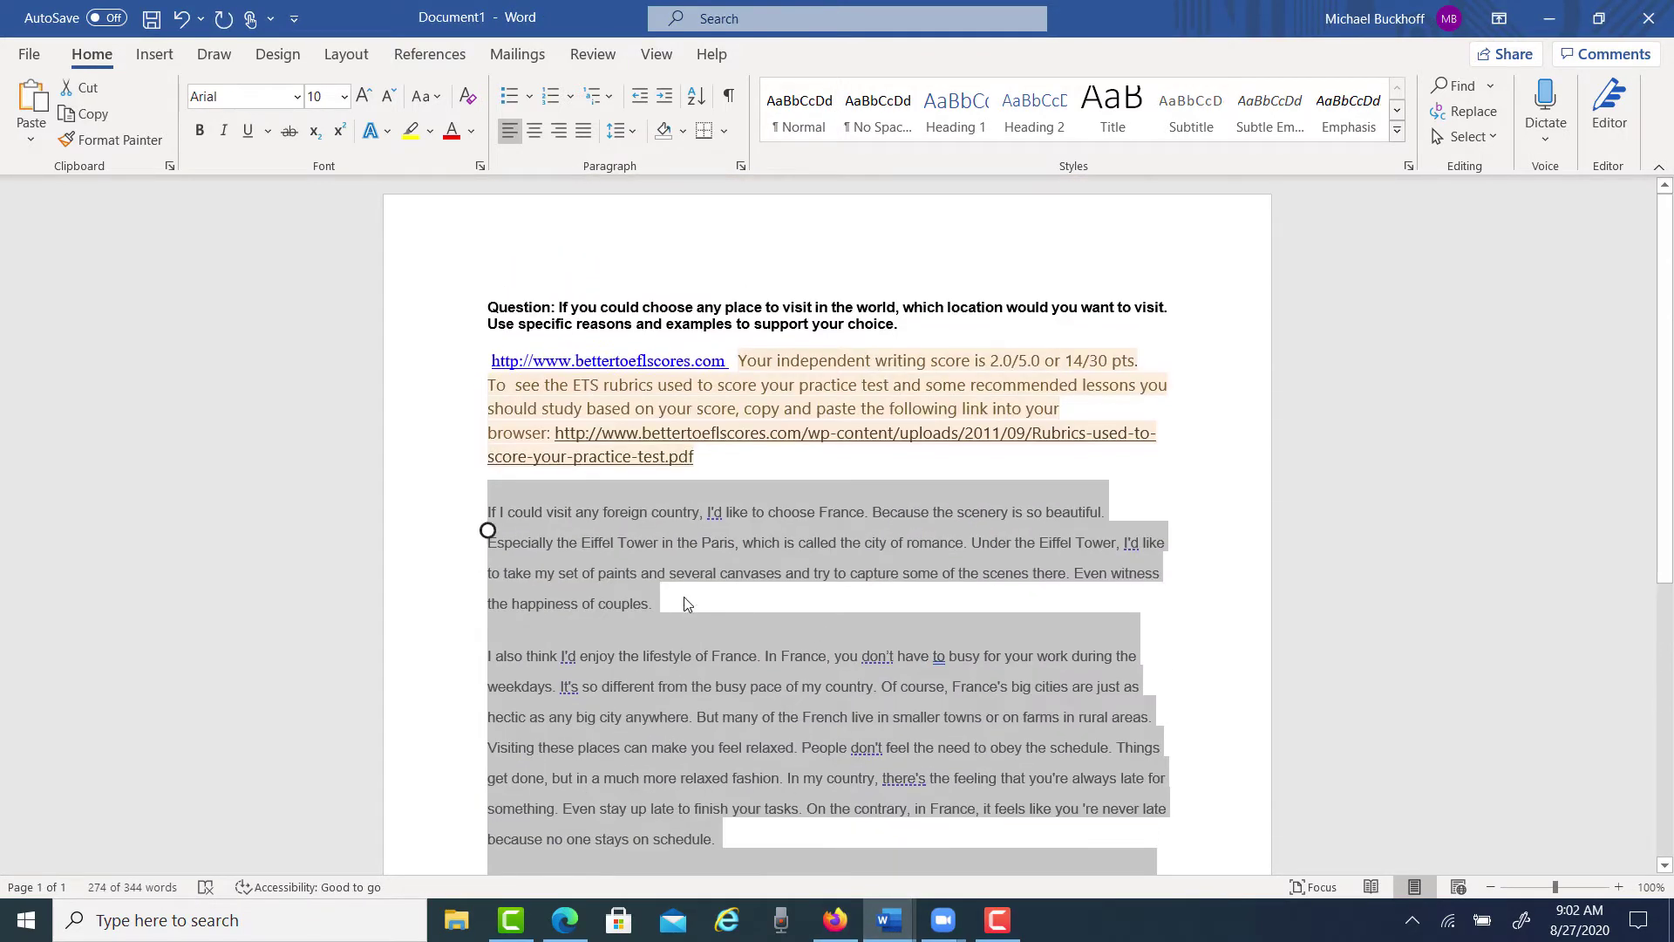
left_click(725, 481)
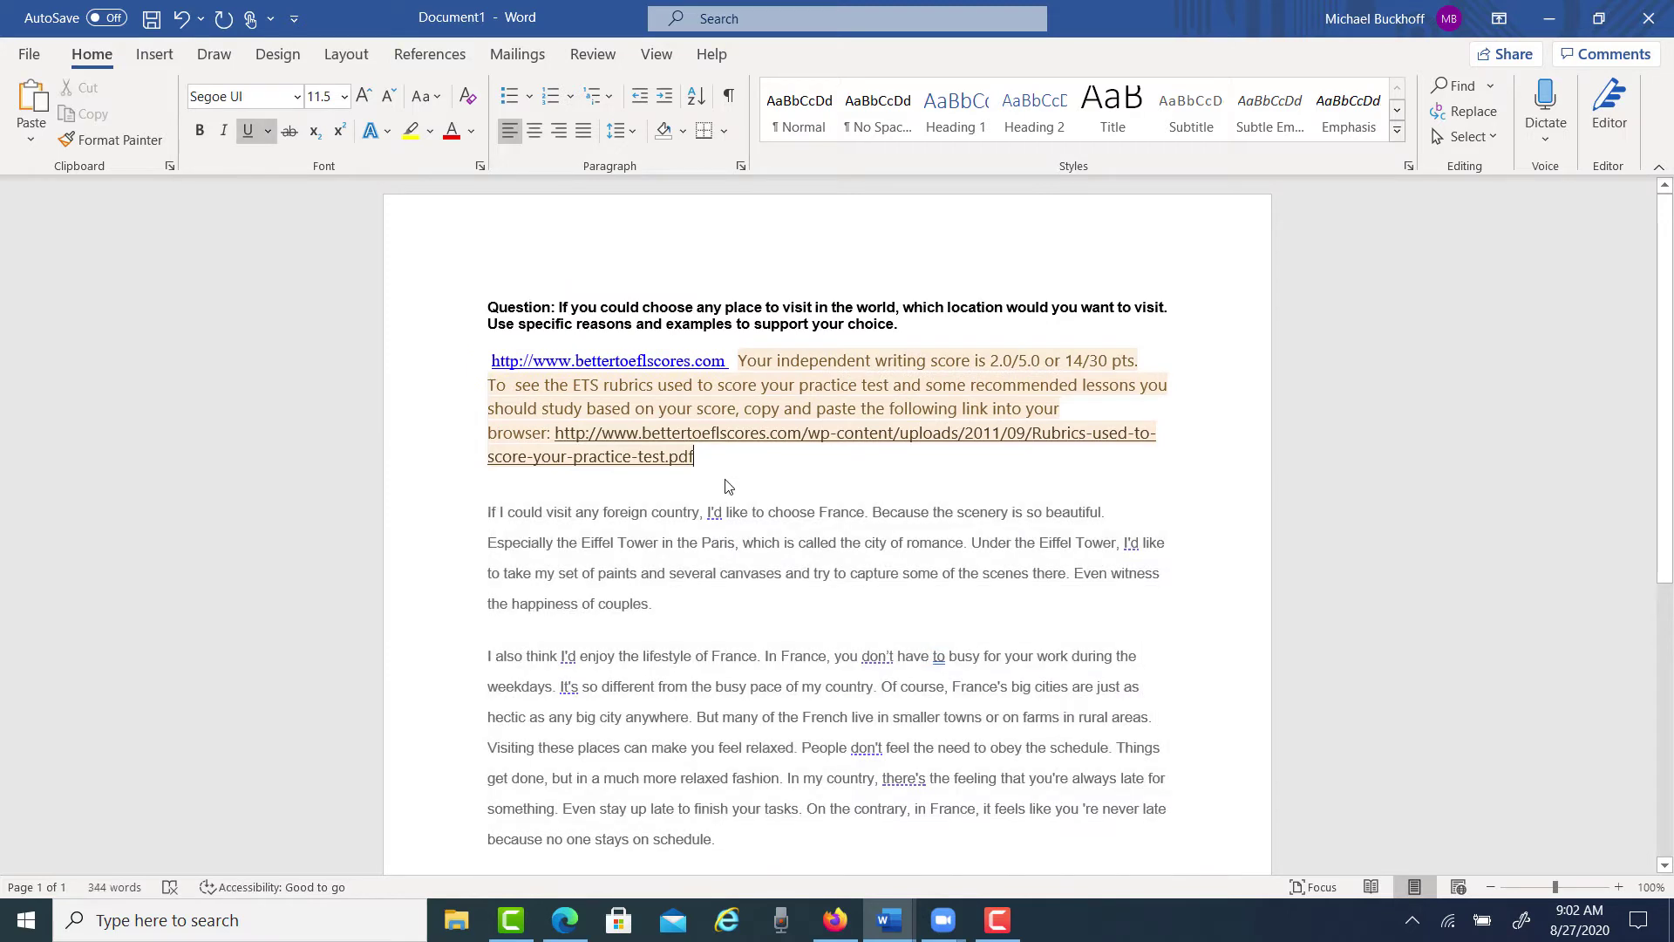
left_click(665, 599)
key("Return")
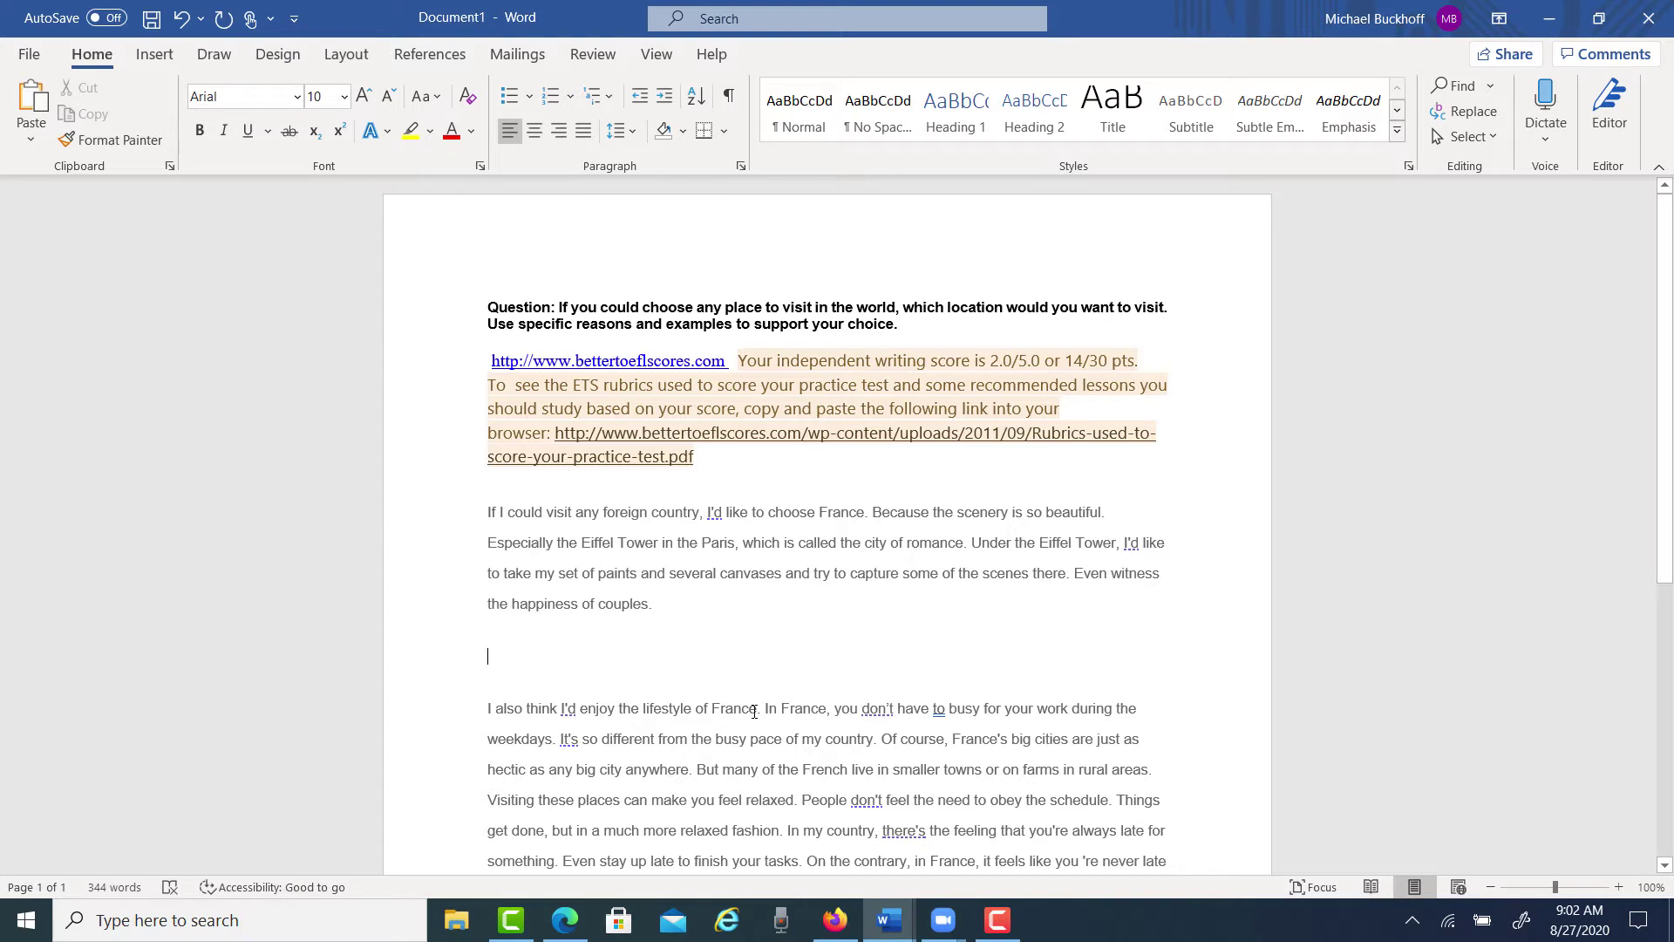
left_click(997, 920)
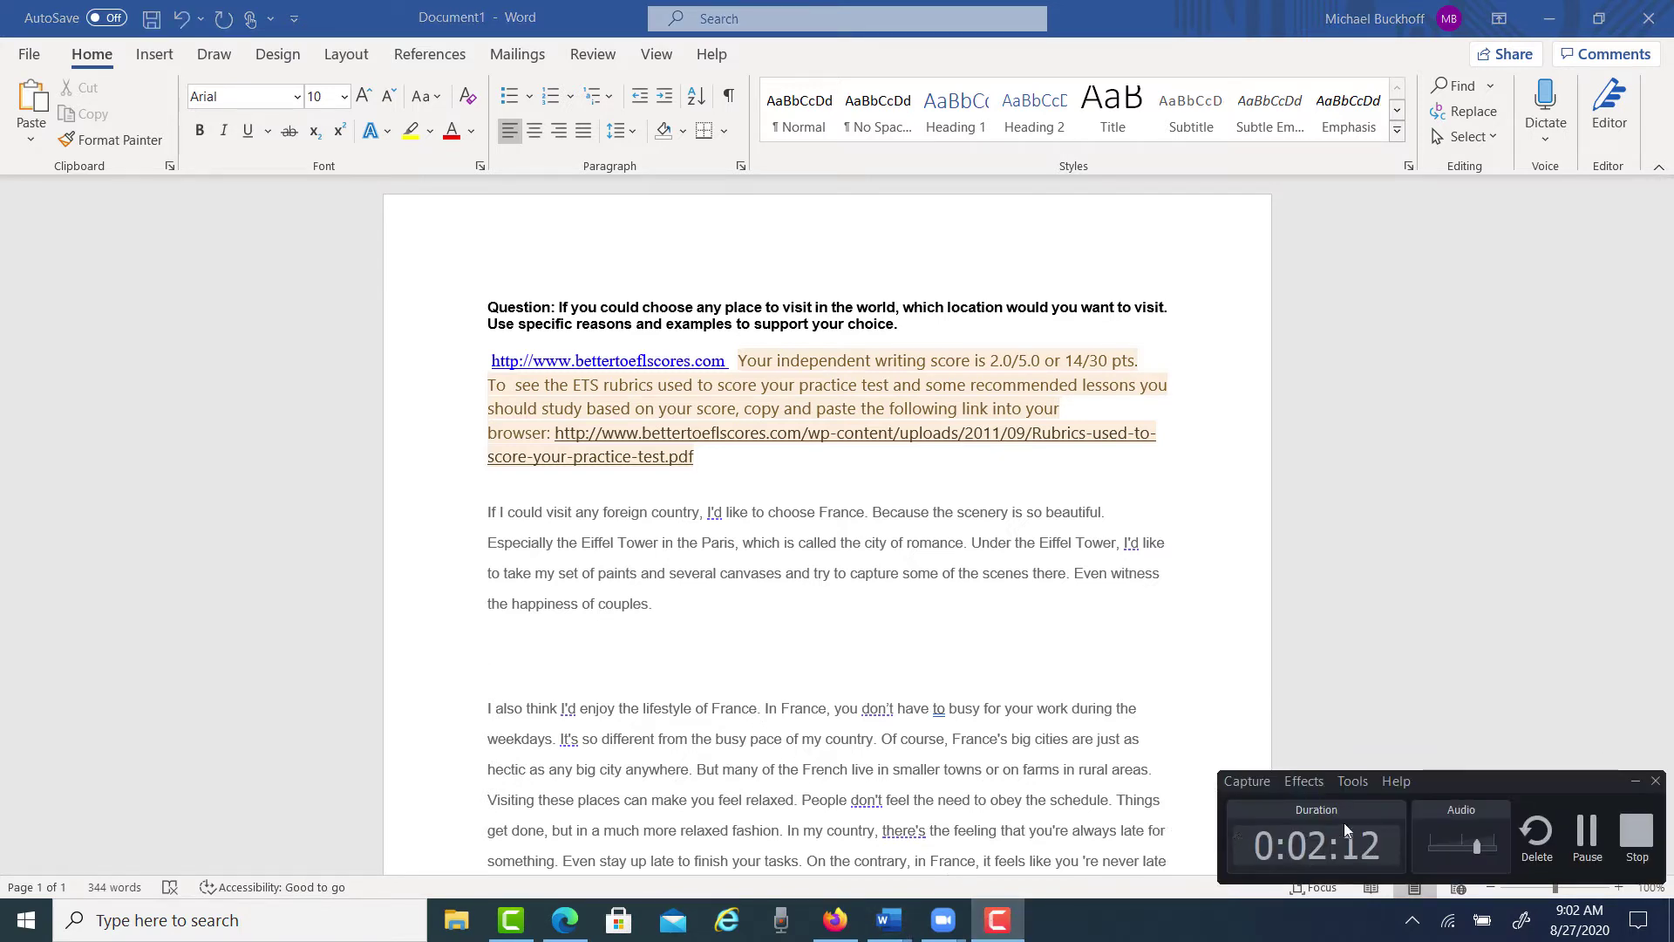
left_click(1589, 837)
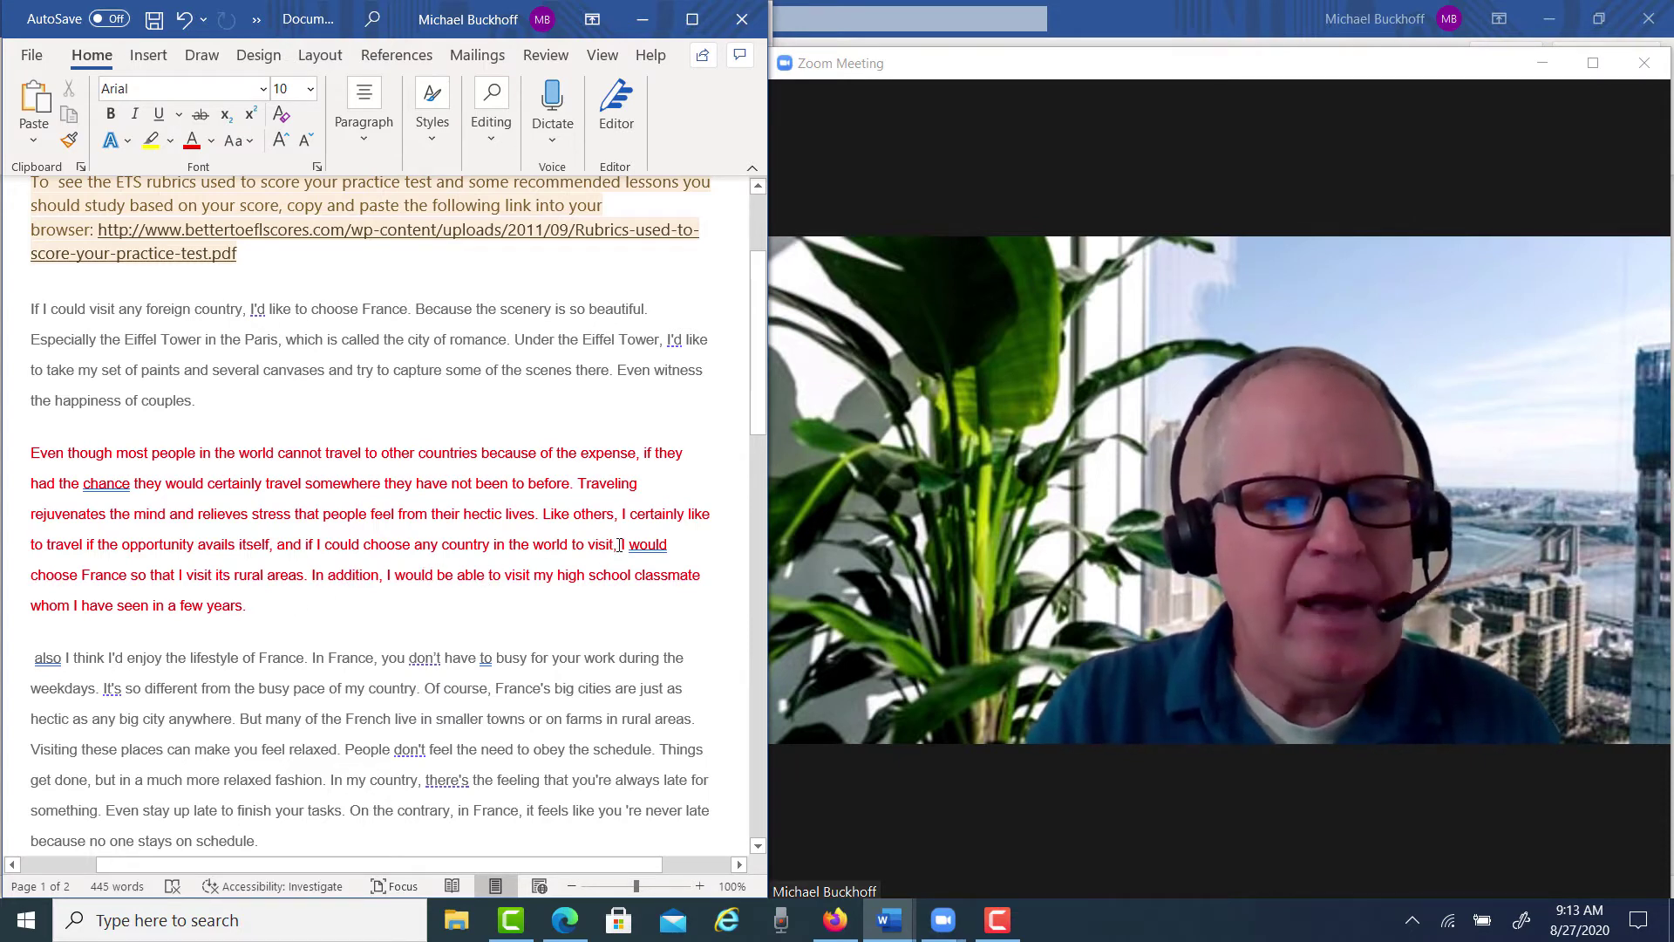
Highlight the thesis in the red introduction, from "I would choose France" to "in a few years."
left_click_drag(618, 544, 642, 596)
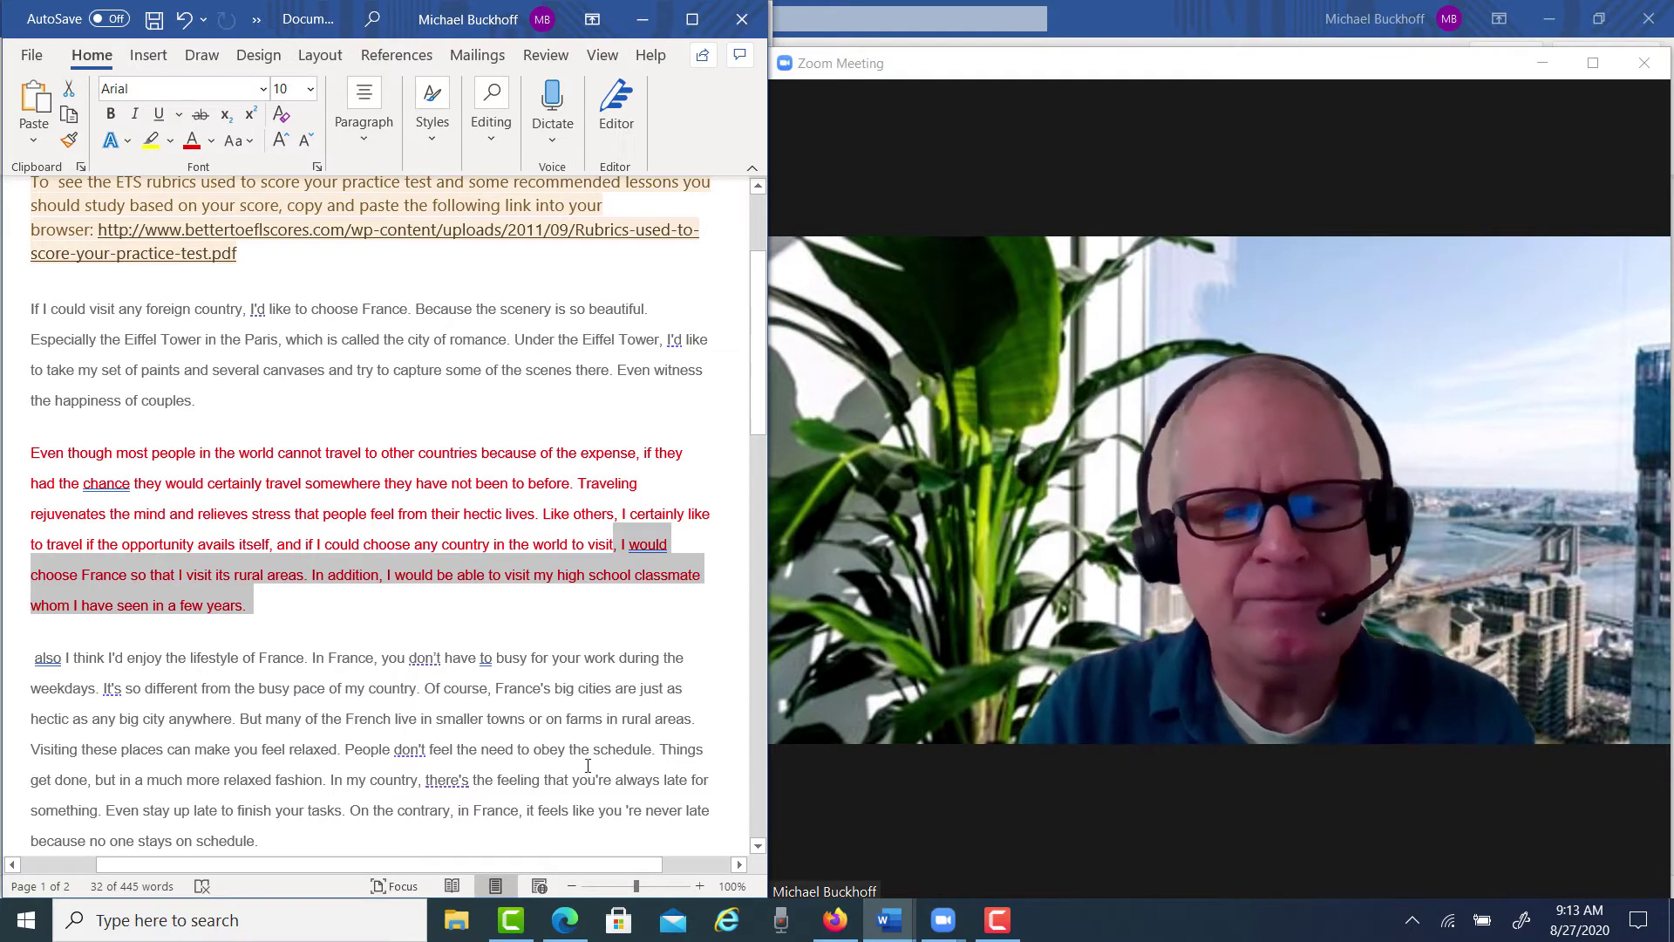
left_click(998, 923)
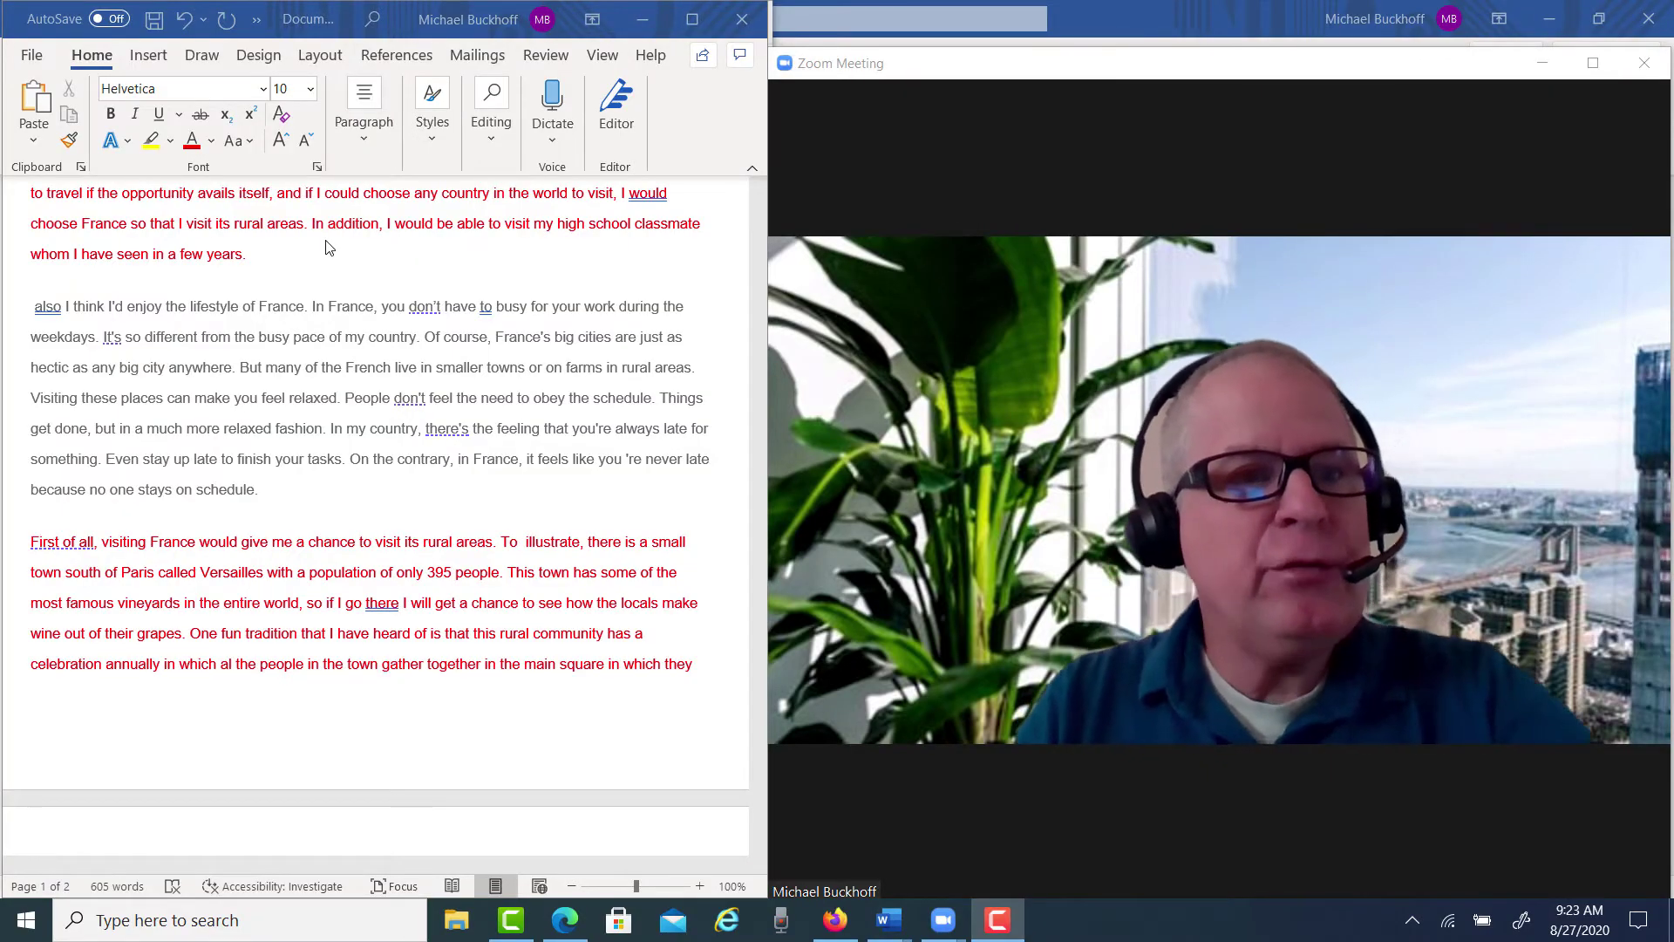
Compare the "First of all" topic sentence with "so that I visit its rural areas" in the introduction by highlighting each
left_click(329, 247)
scroll(329, 248, "up", 1)
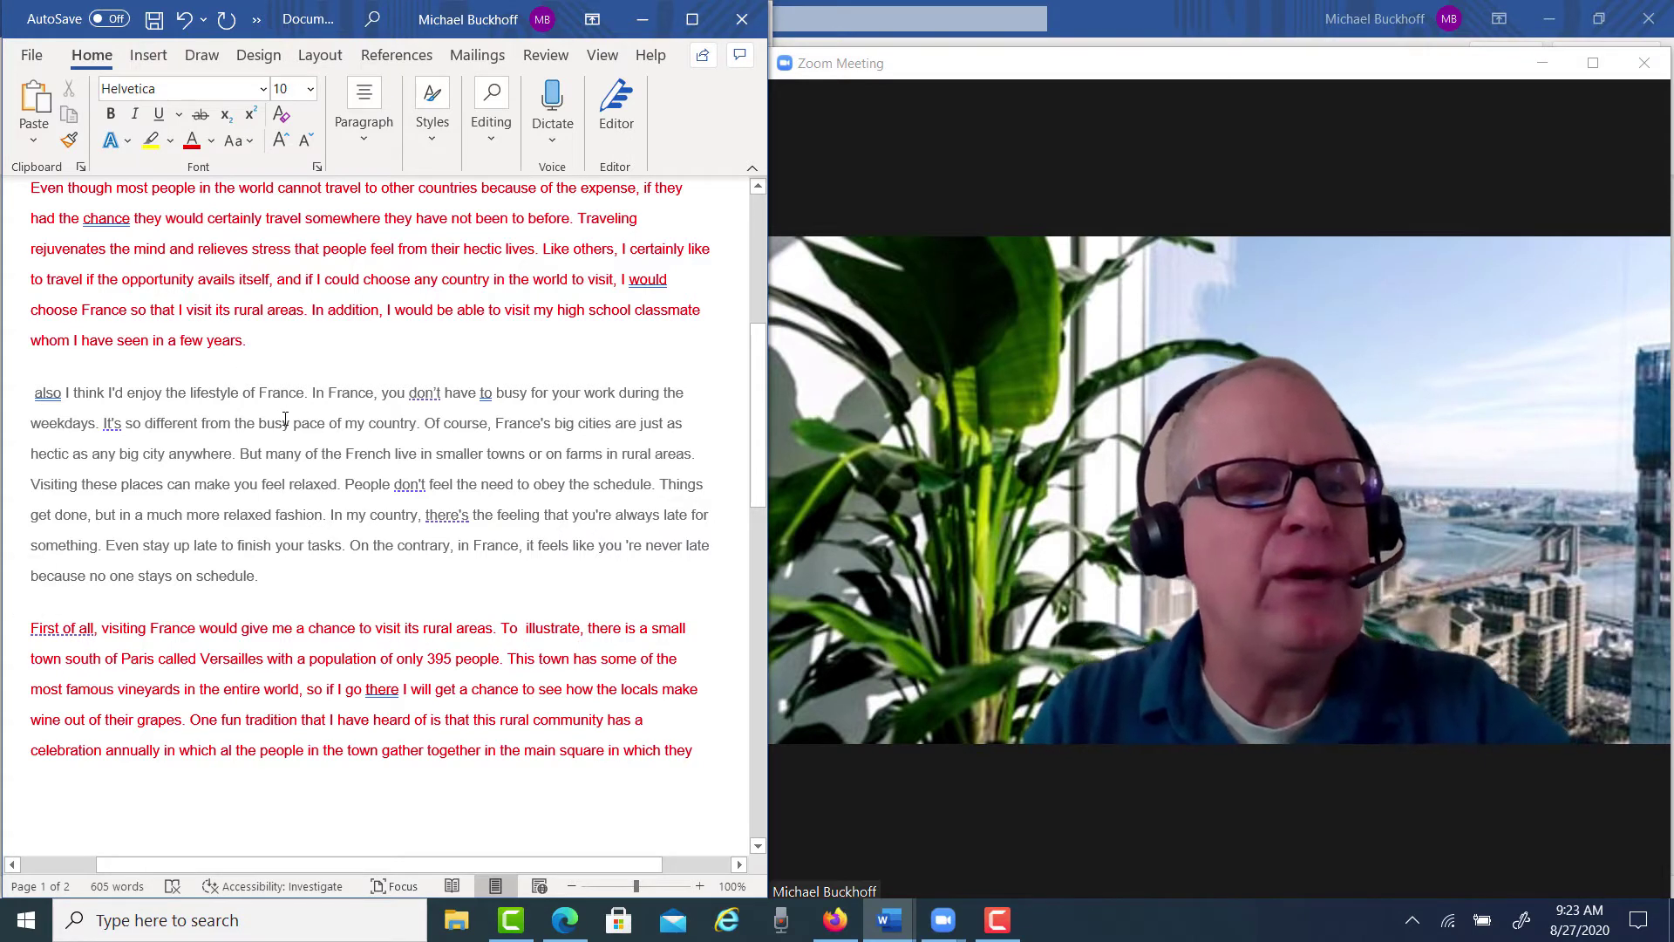
scroll(285, 419, "down", 3)
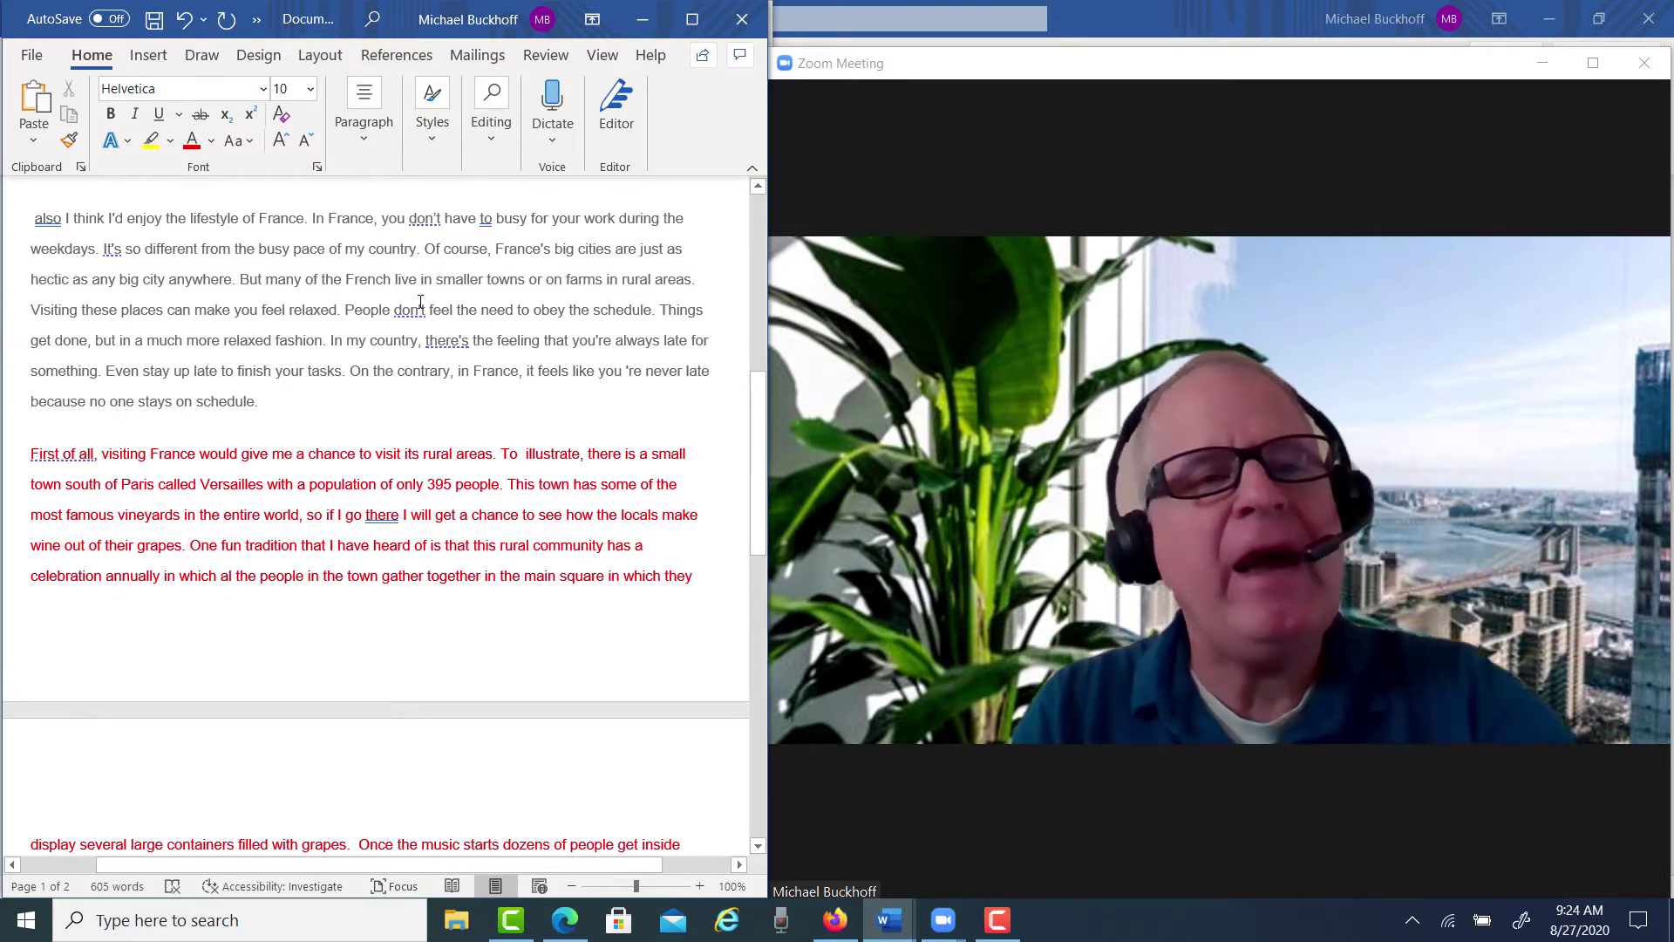
scroll(421, 280, "up", 2)
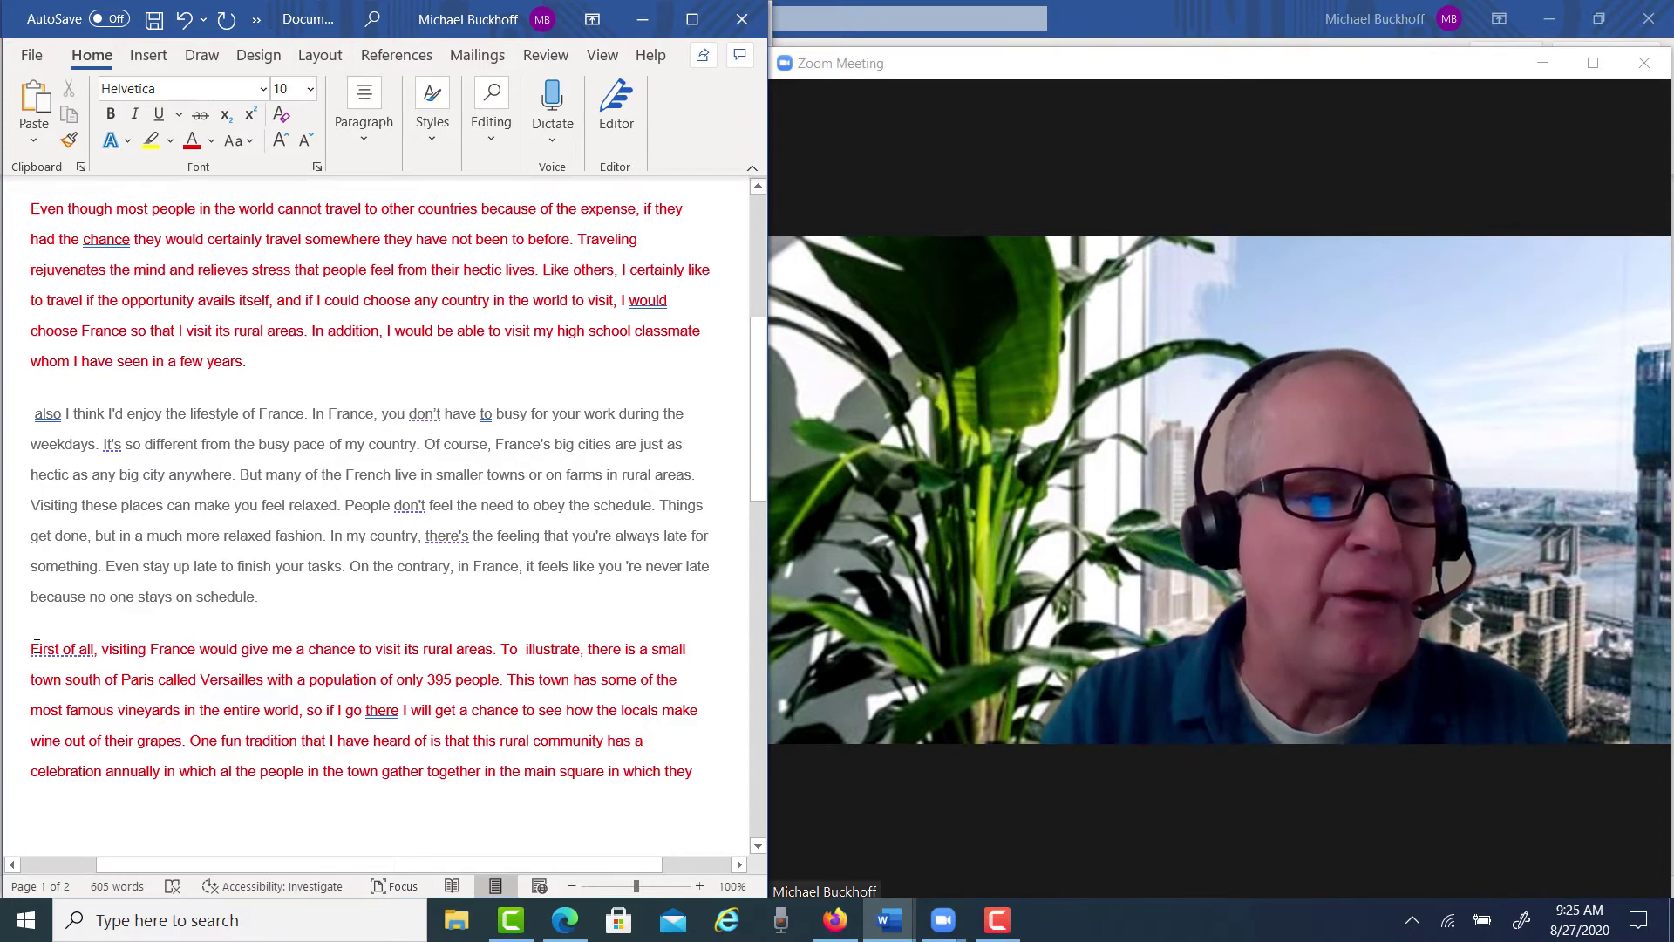
left_click_drag(43, 647, 507, 645)
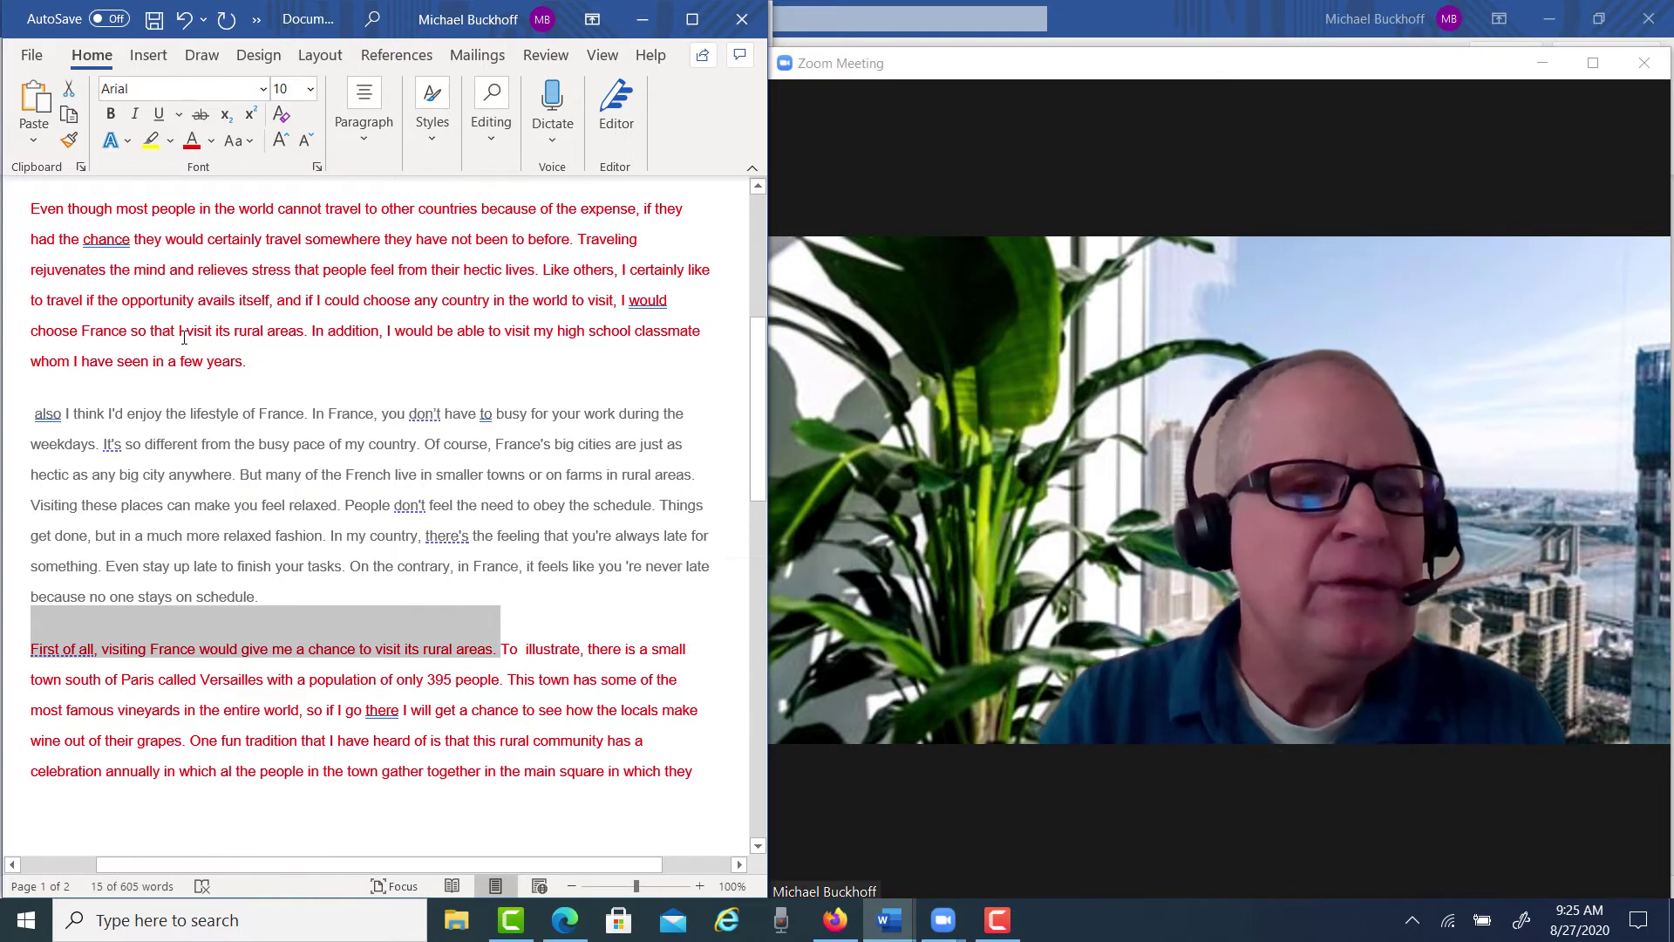
left_click_drag(131, 331, 297, 338)
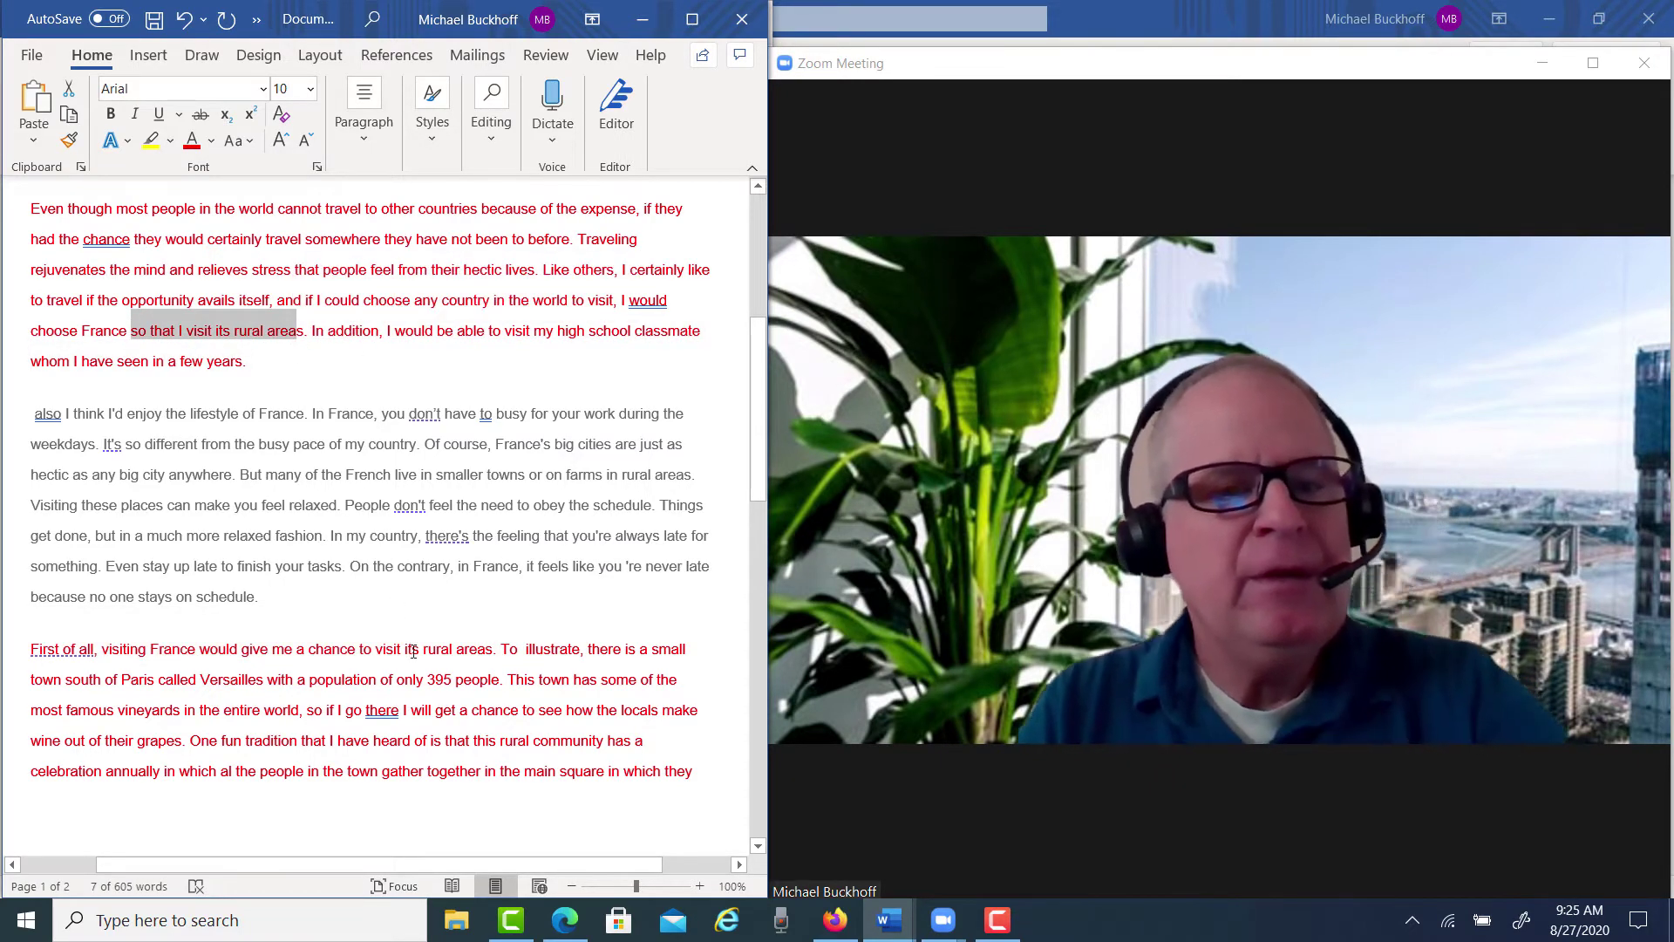
Read the rest of the rewritten first body paragraph through to "for a few days."
scroll(410, 618, "down", 4)
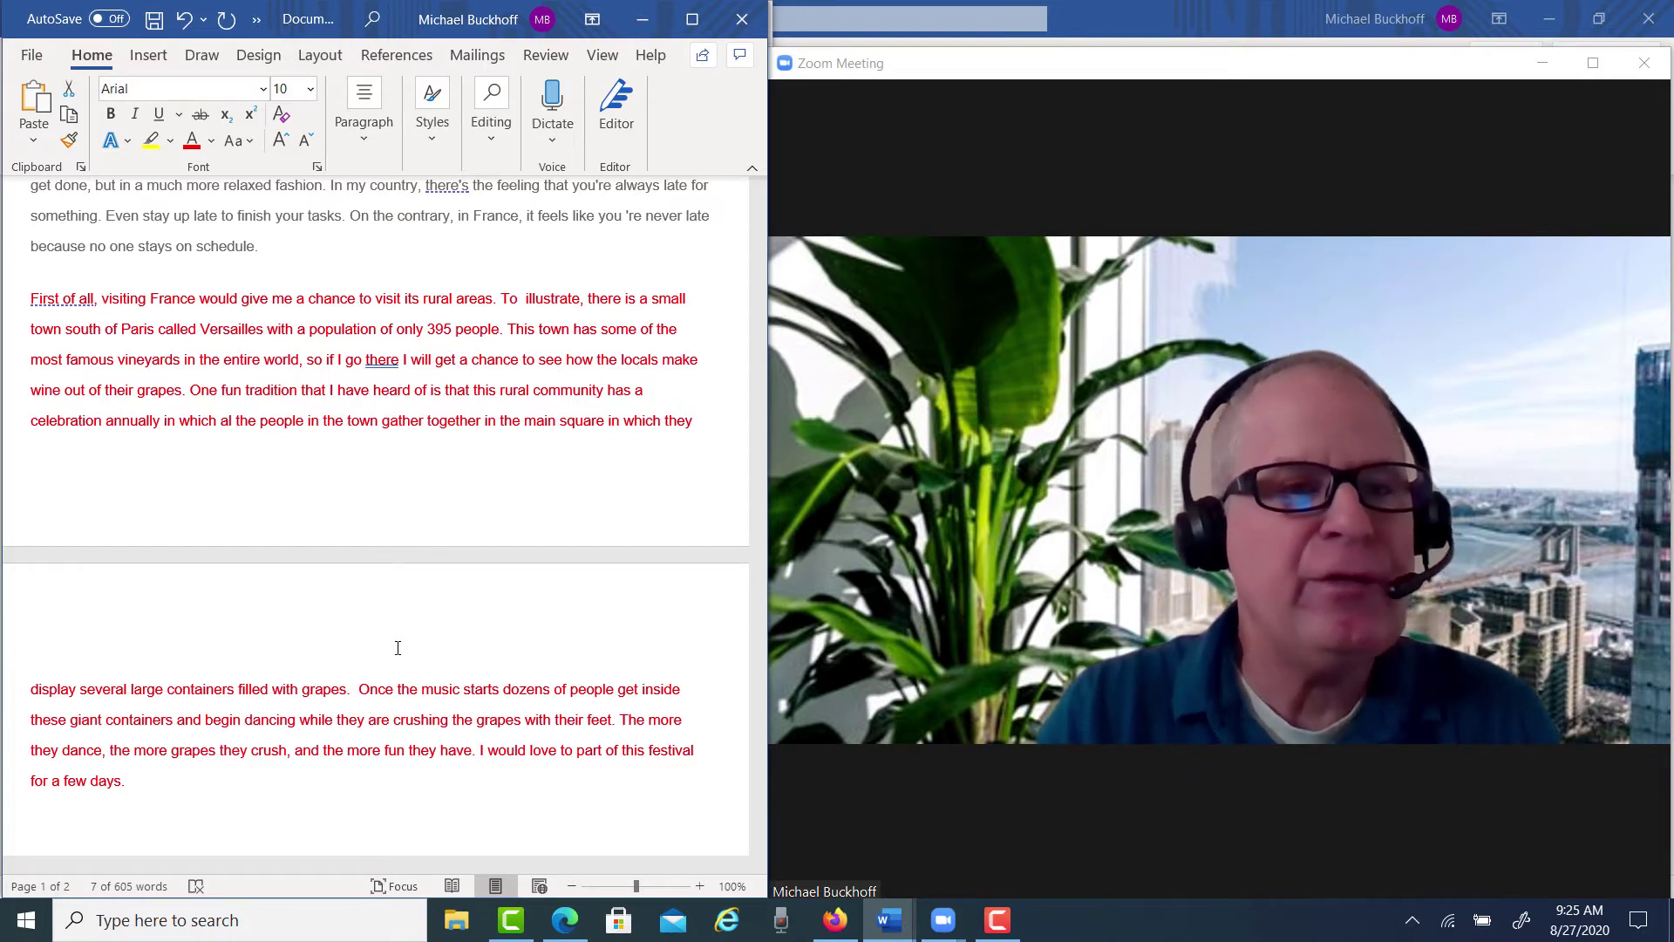
left_click(140, 780)
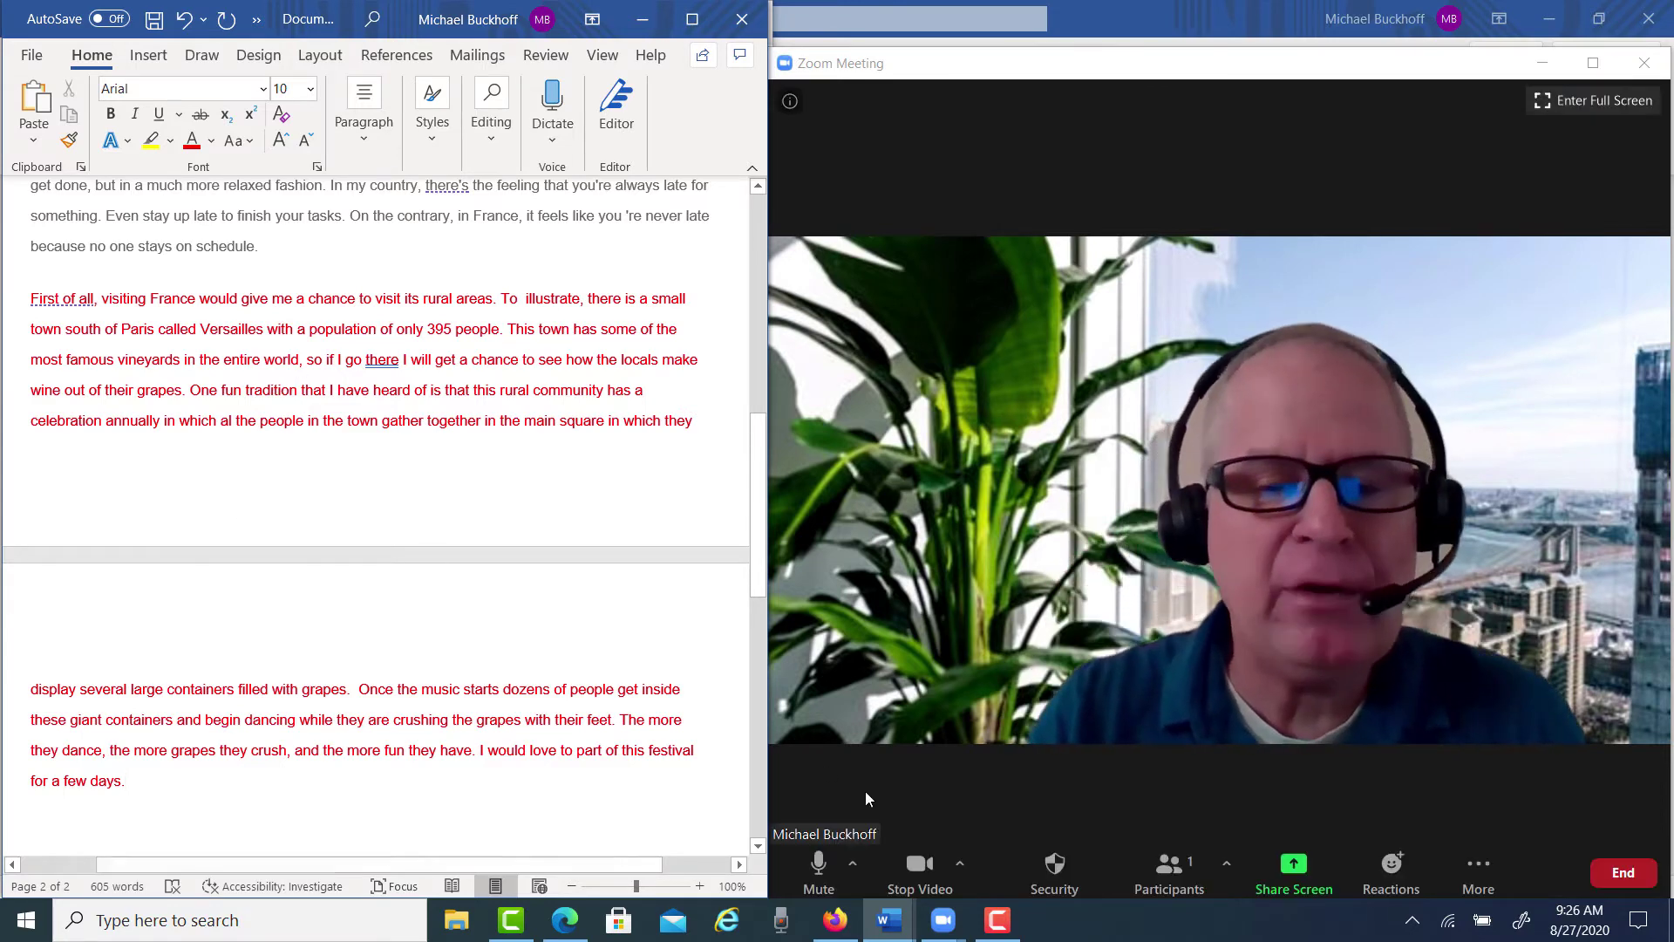
left_click(997, 920)
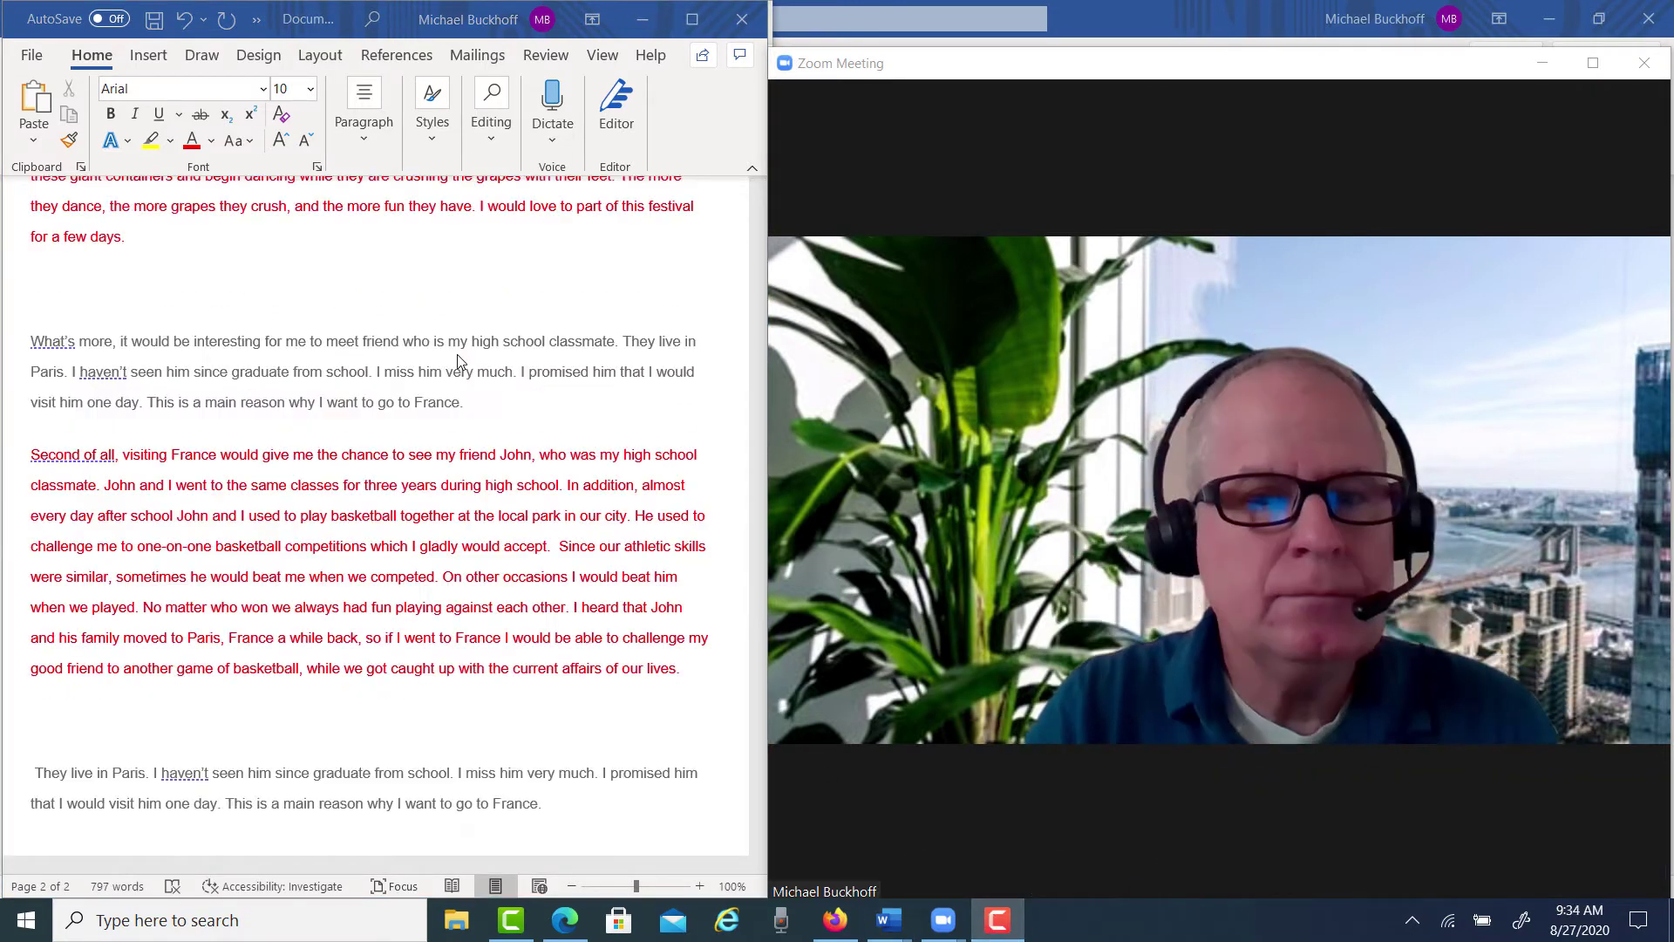
Highlight the high school and basketball details in the red second body paragraph, ending at "playing against each other."
scroll(459, 361, "up", 4)
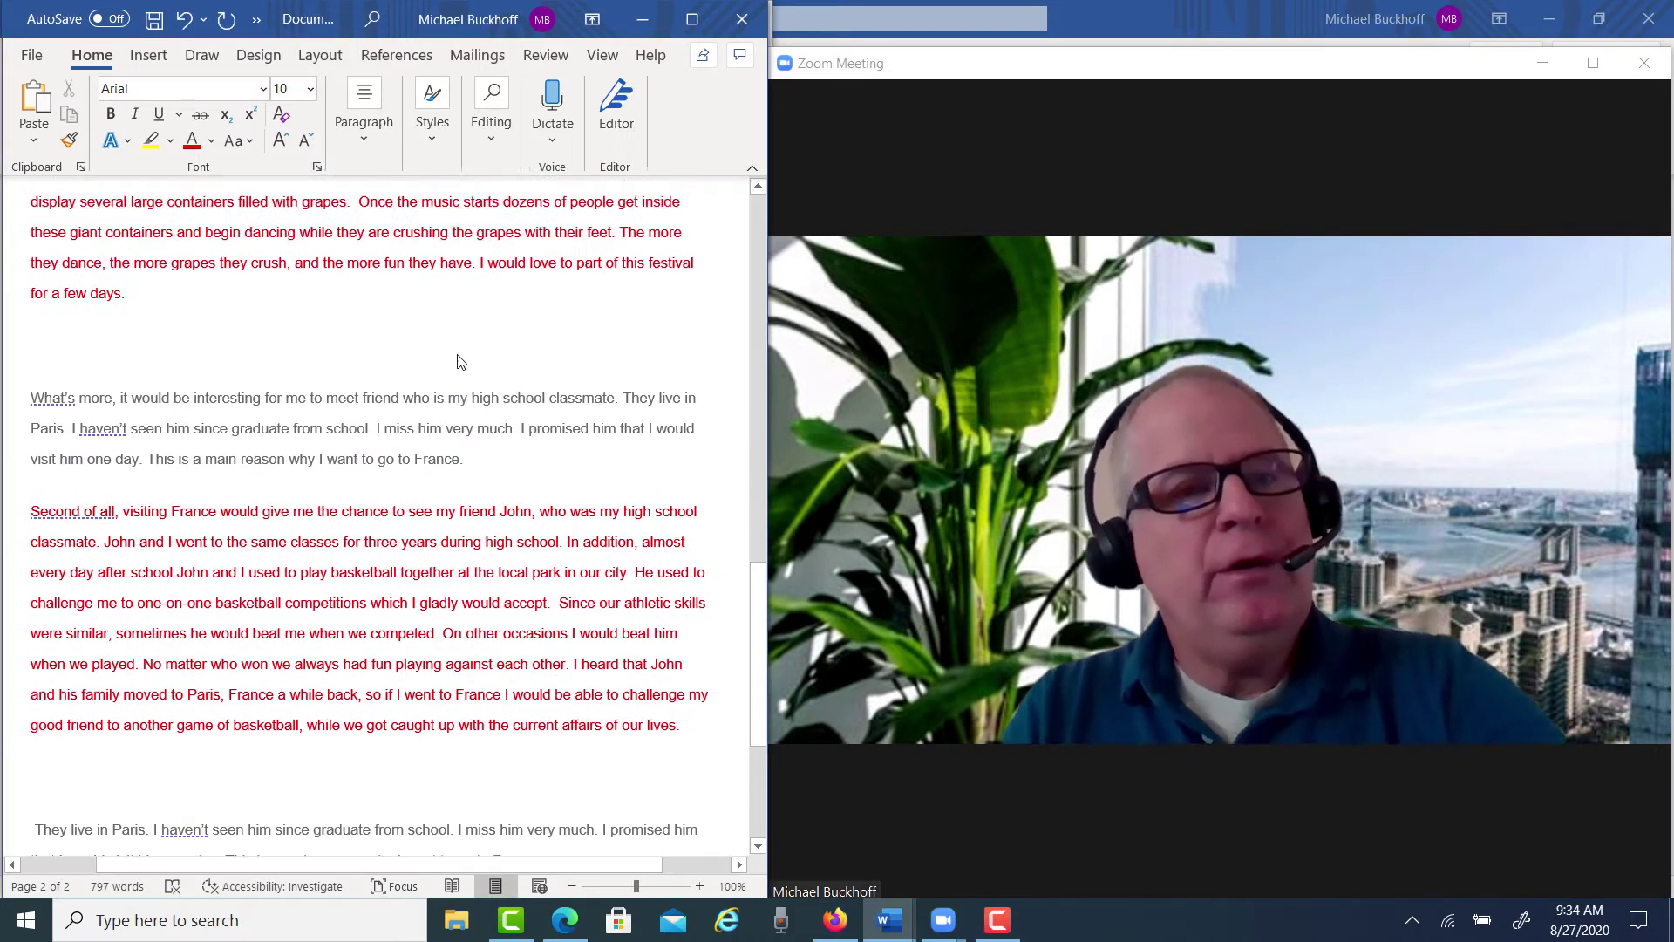
scroll(459, 361, "up", 5)
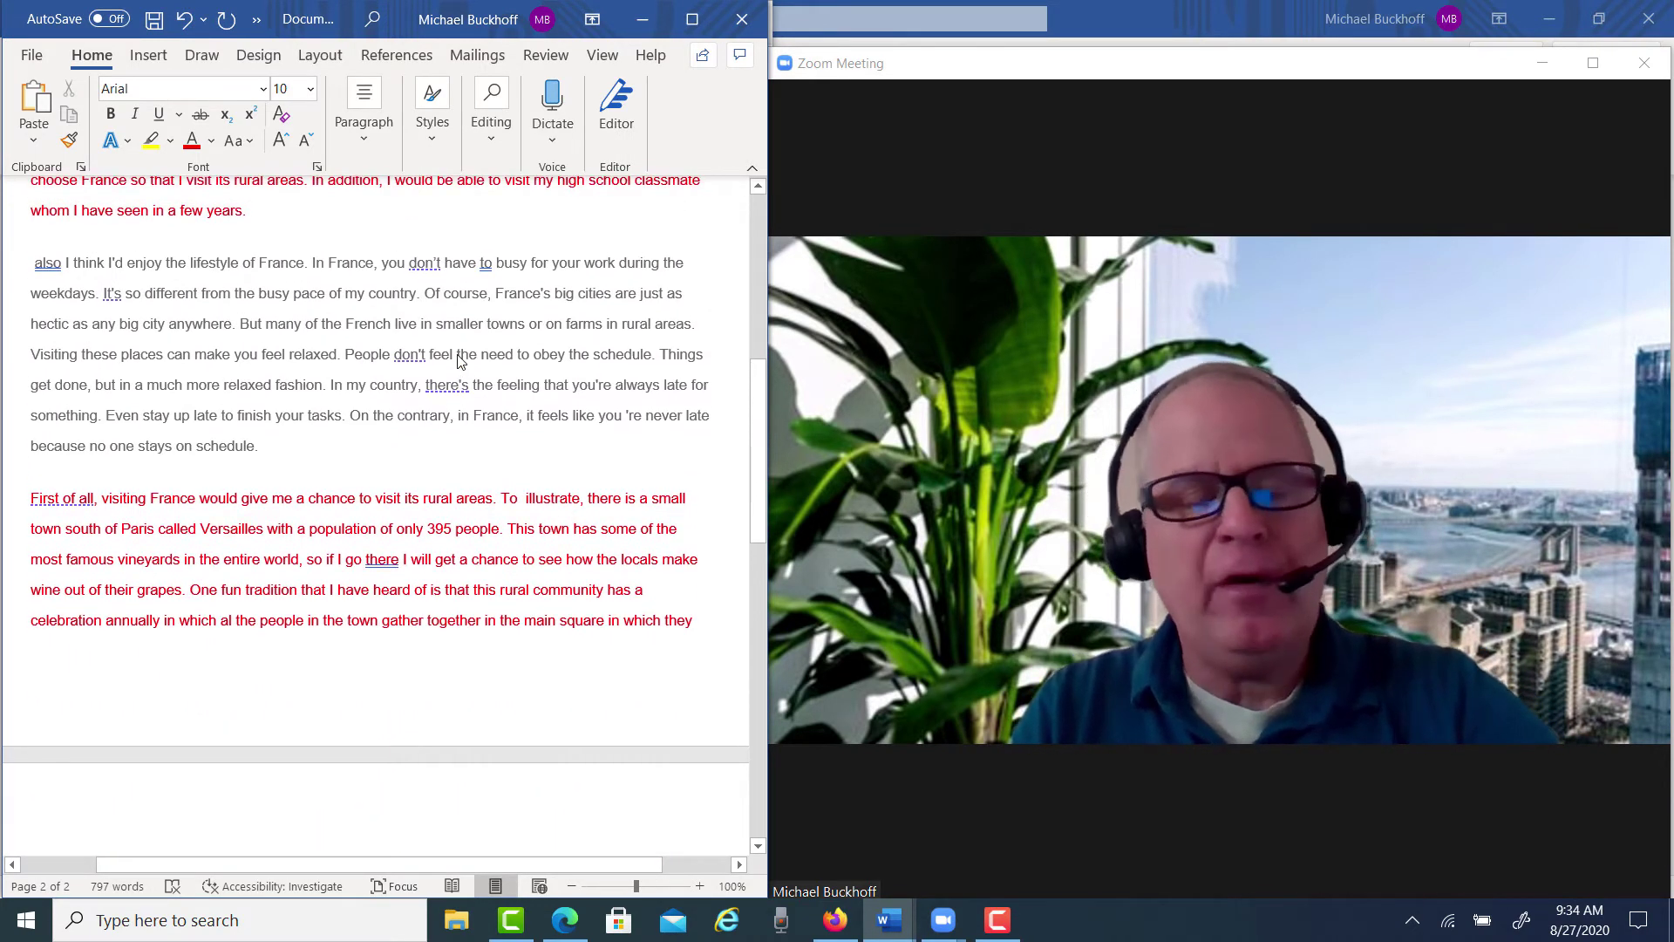
scroll(460, 361, "down", 8)
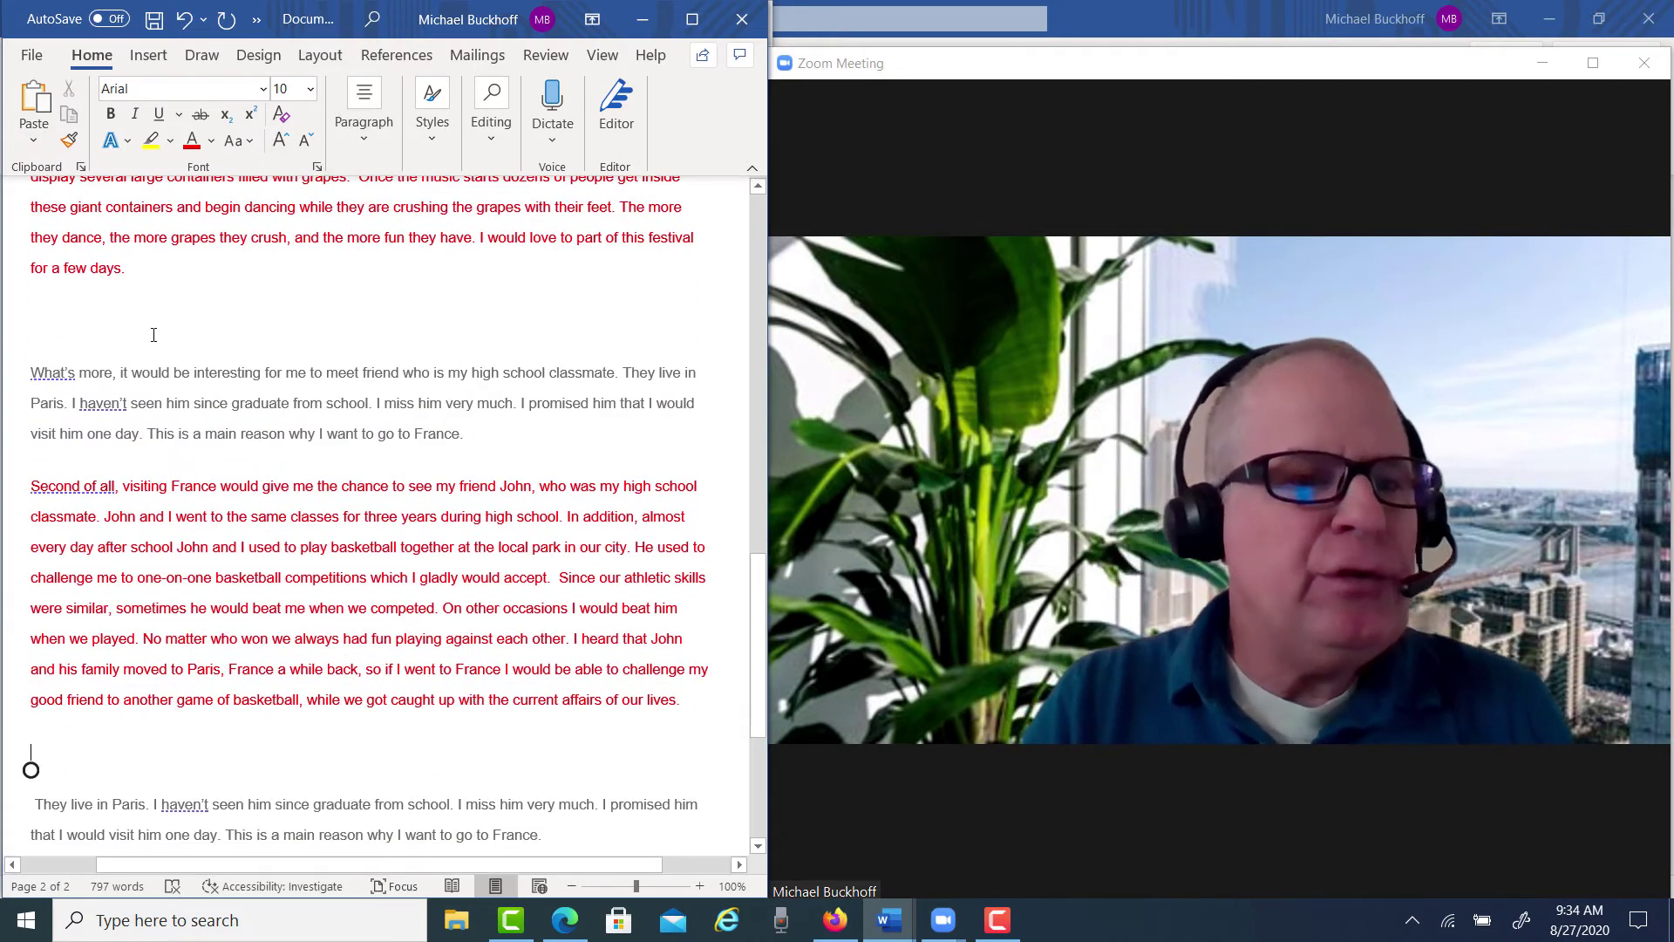
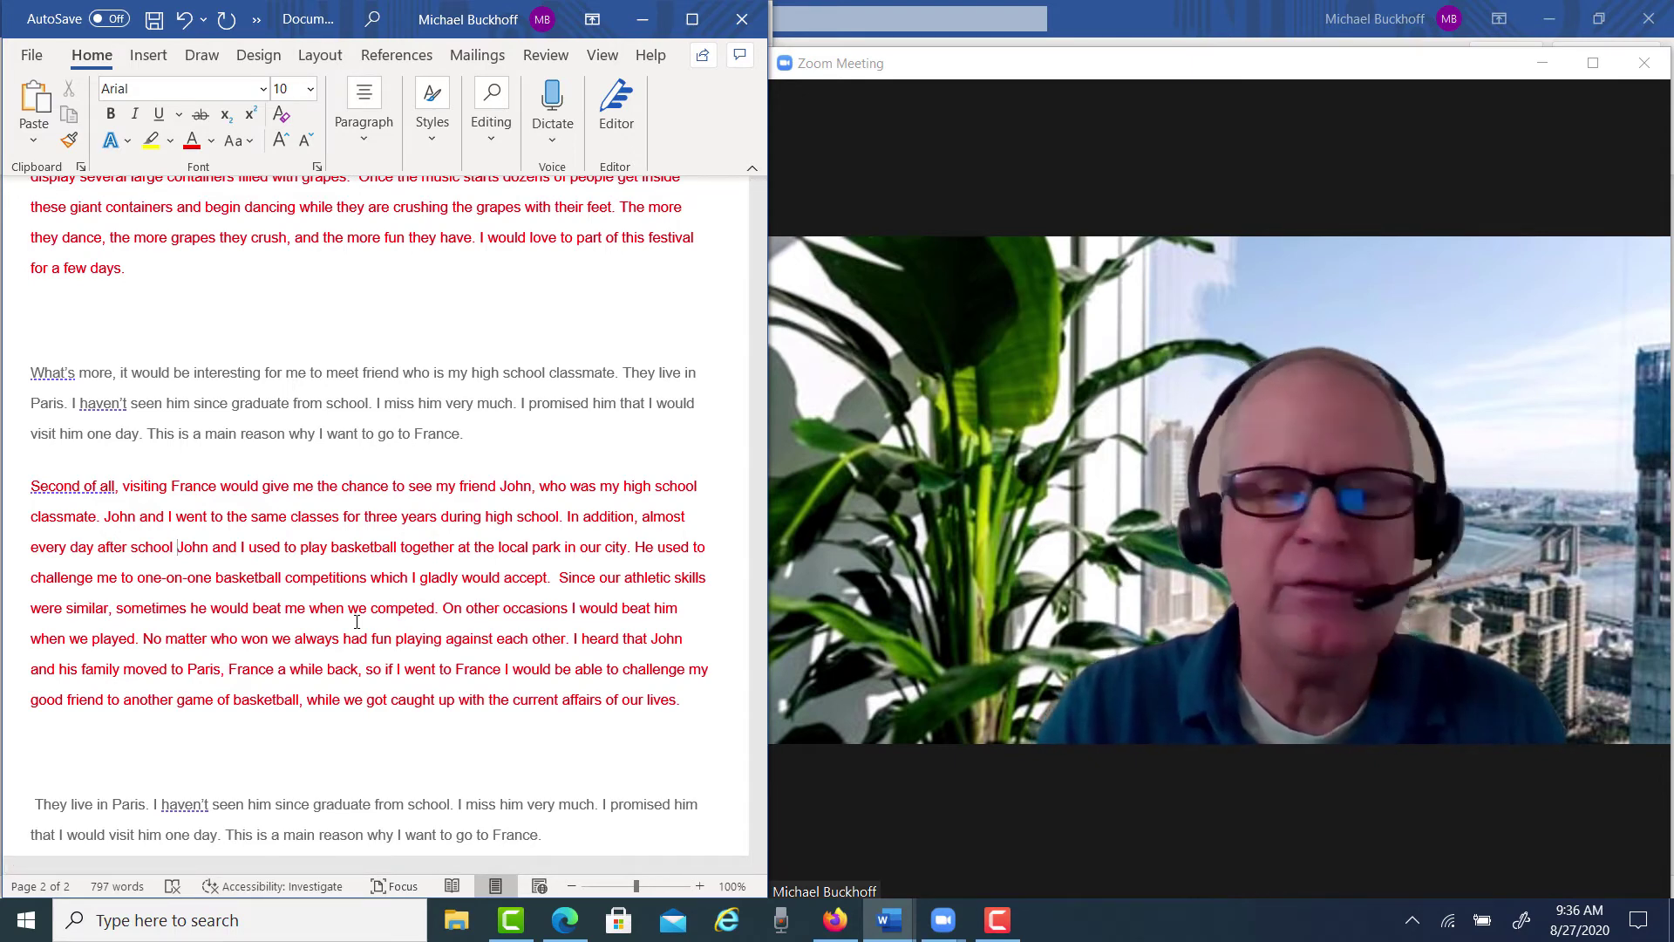
left_click(681, 699)
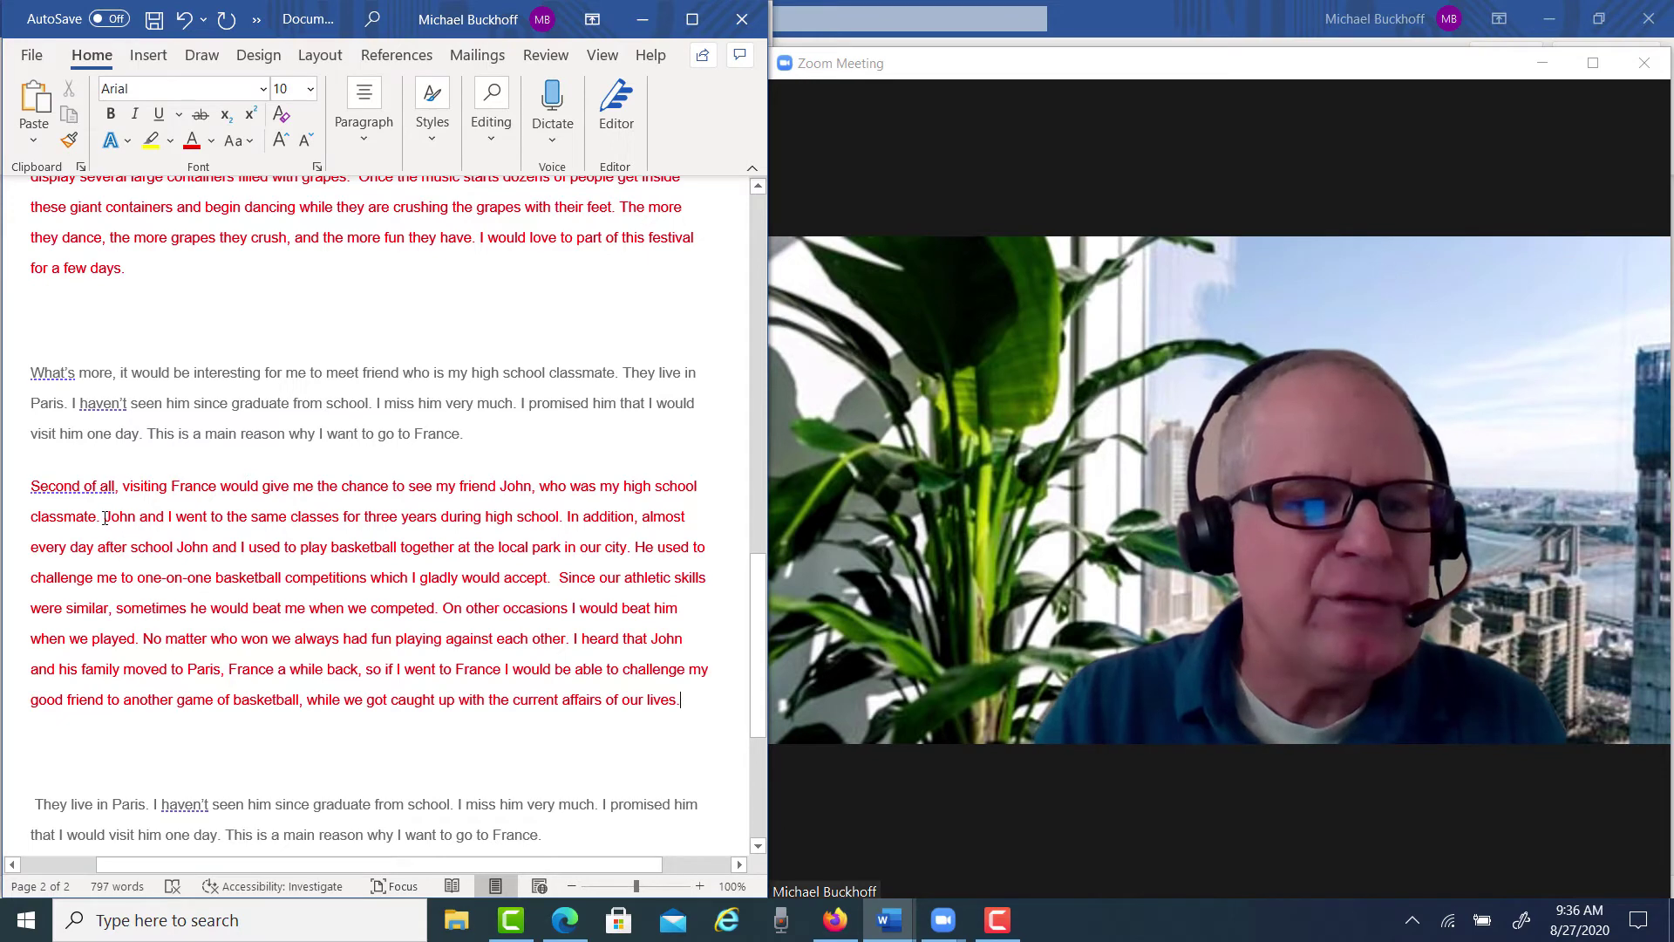
left_click_drag(104, 518, 566, 643)
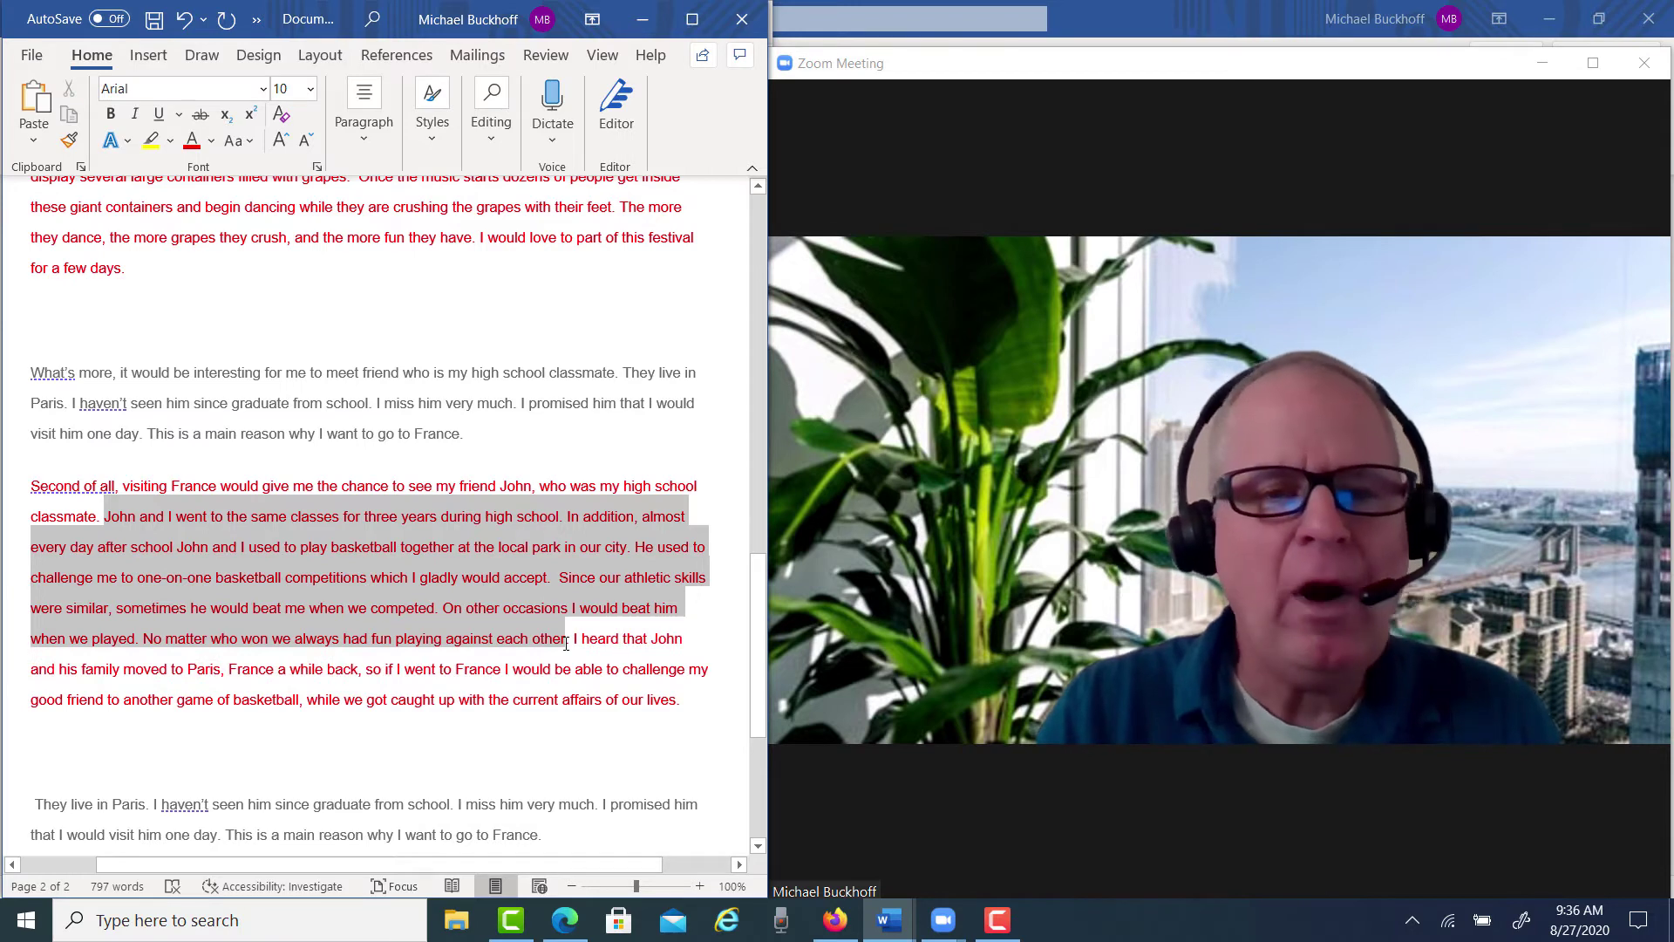
left_click_drag(566, 644, 566, 643)
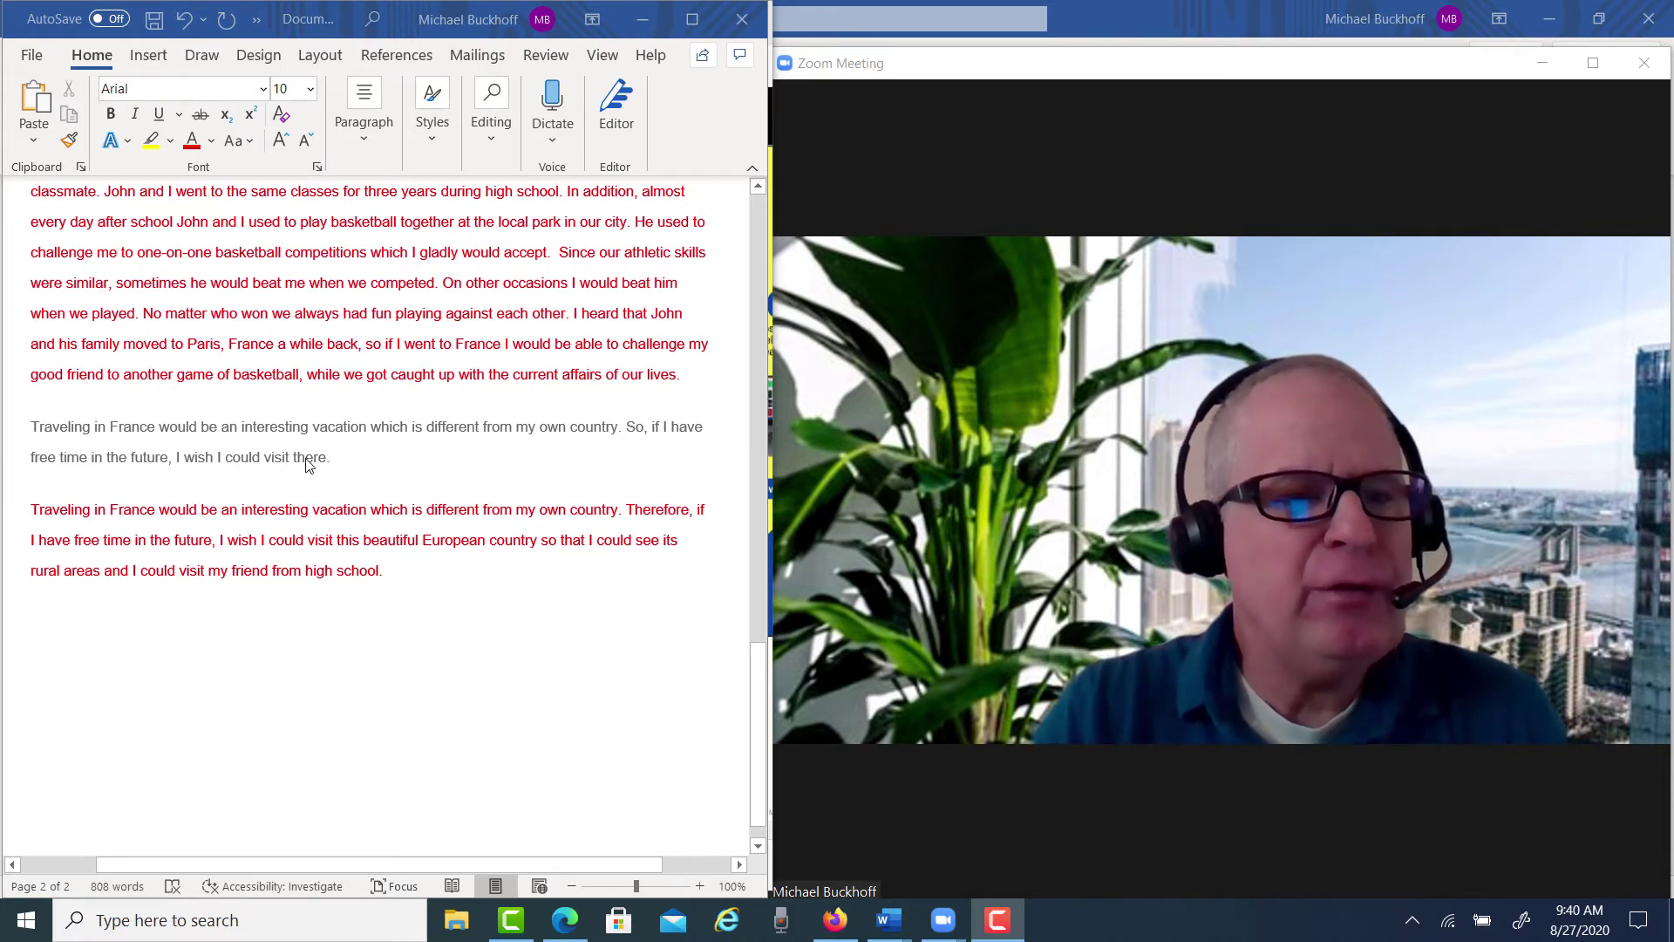
Compare the red conclusion's ending from "beautiful European country" with "there" in the gray conclusion by highlighting each
left_click(355, 475)
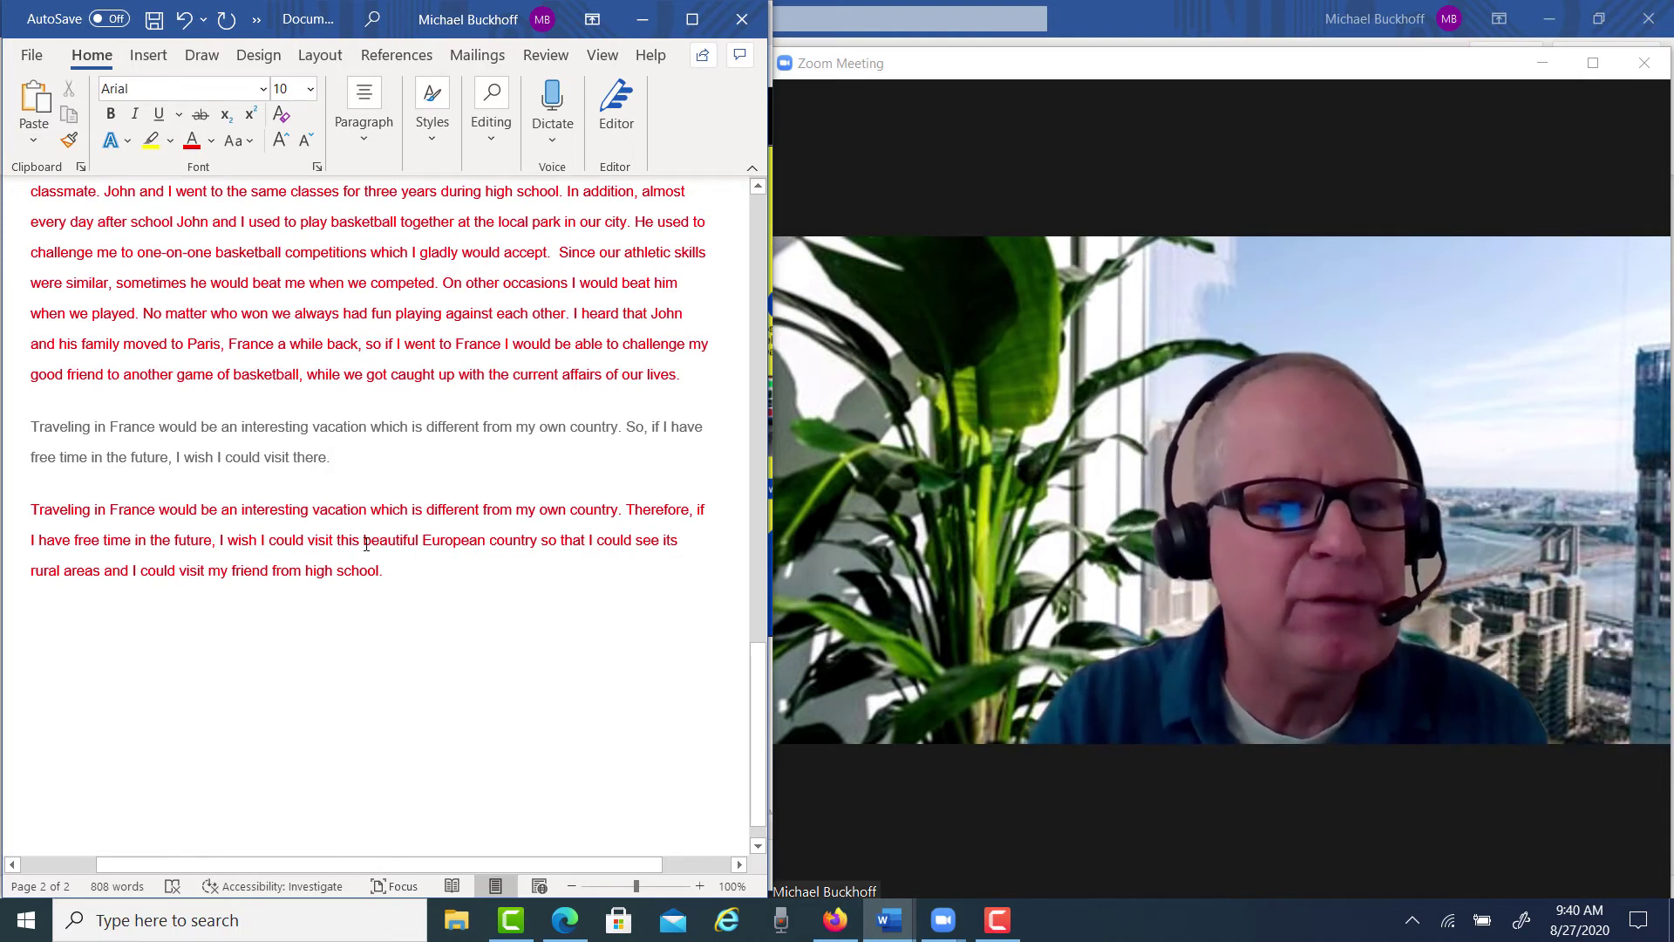
left_click_drag(366, 542, 511, 553)
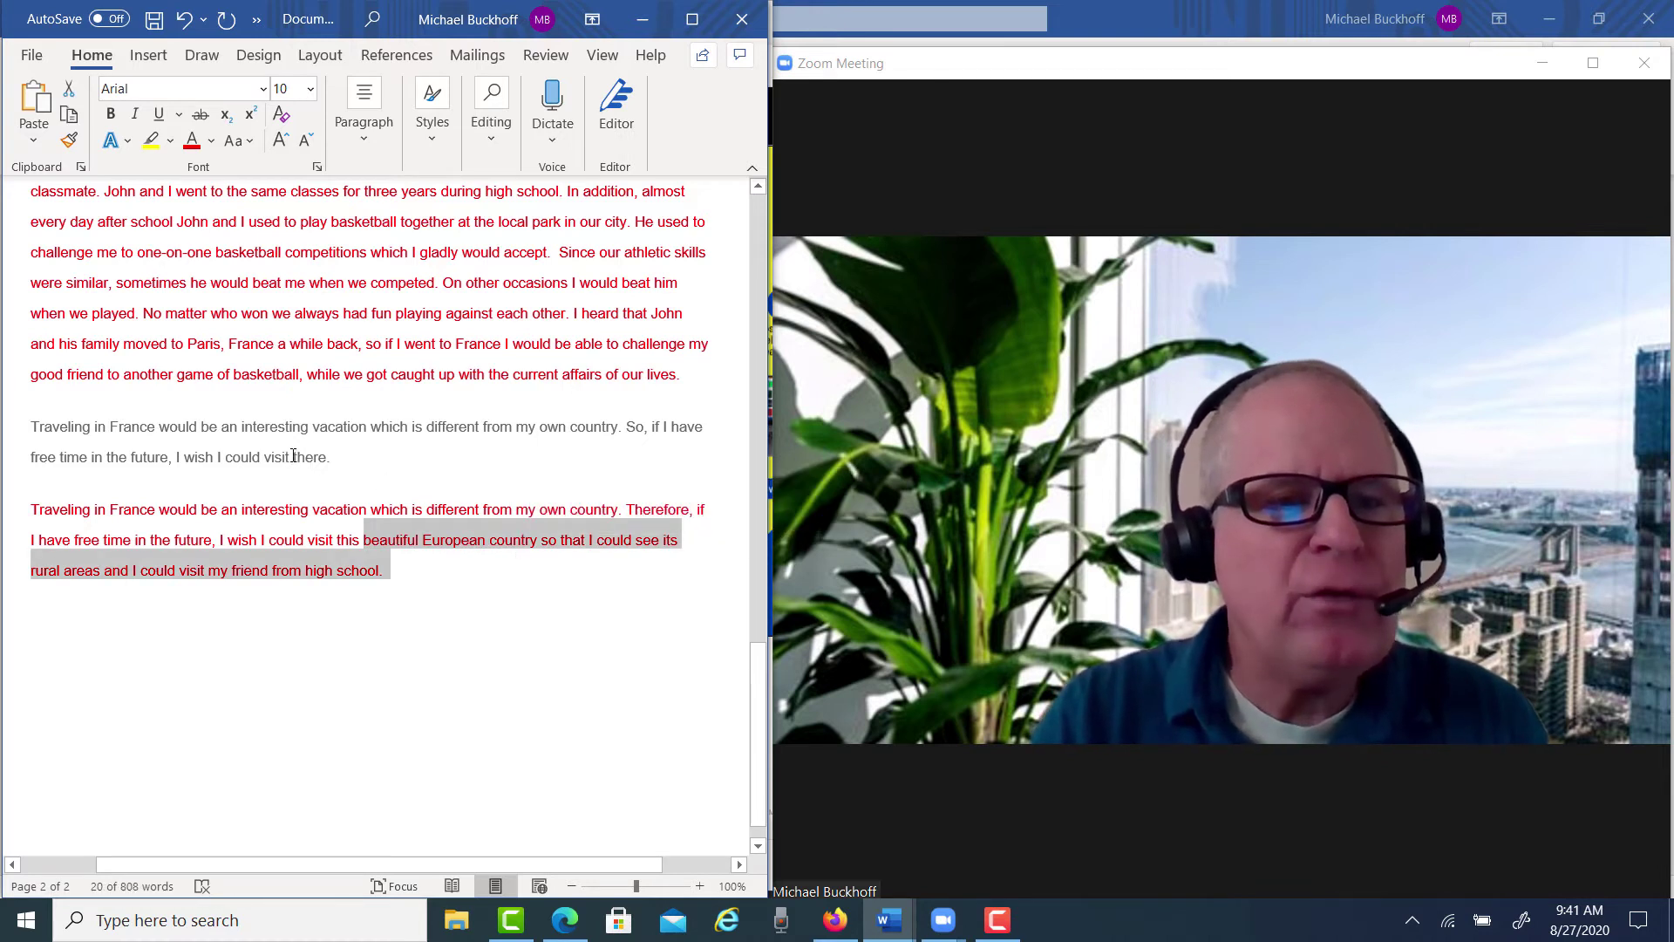
left_click_drag(295, 457, 323, 467)
left_click(323, 467)
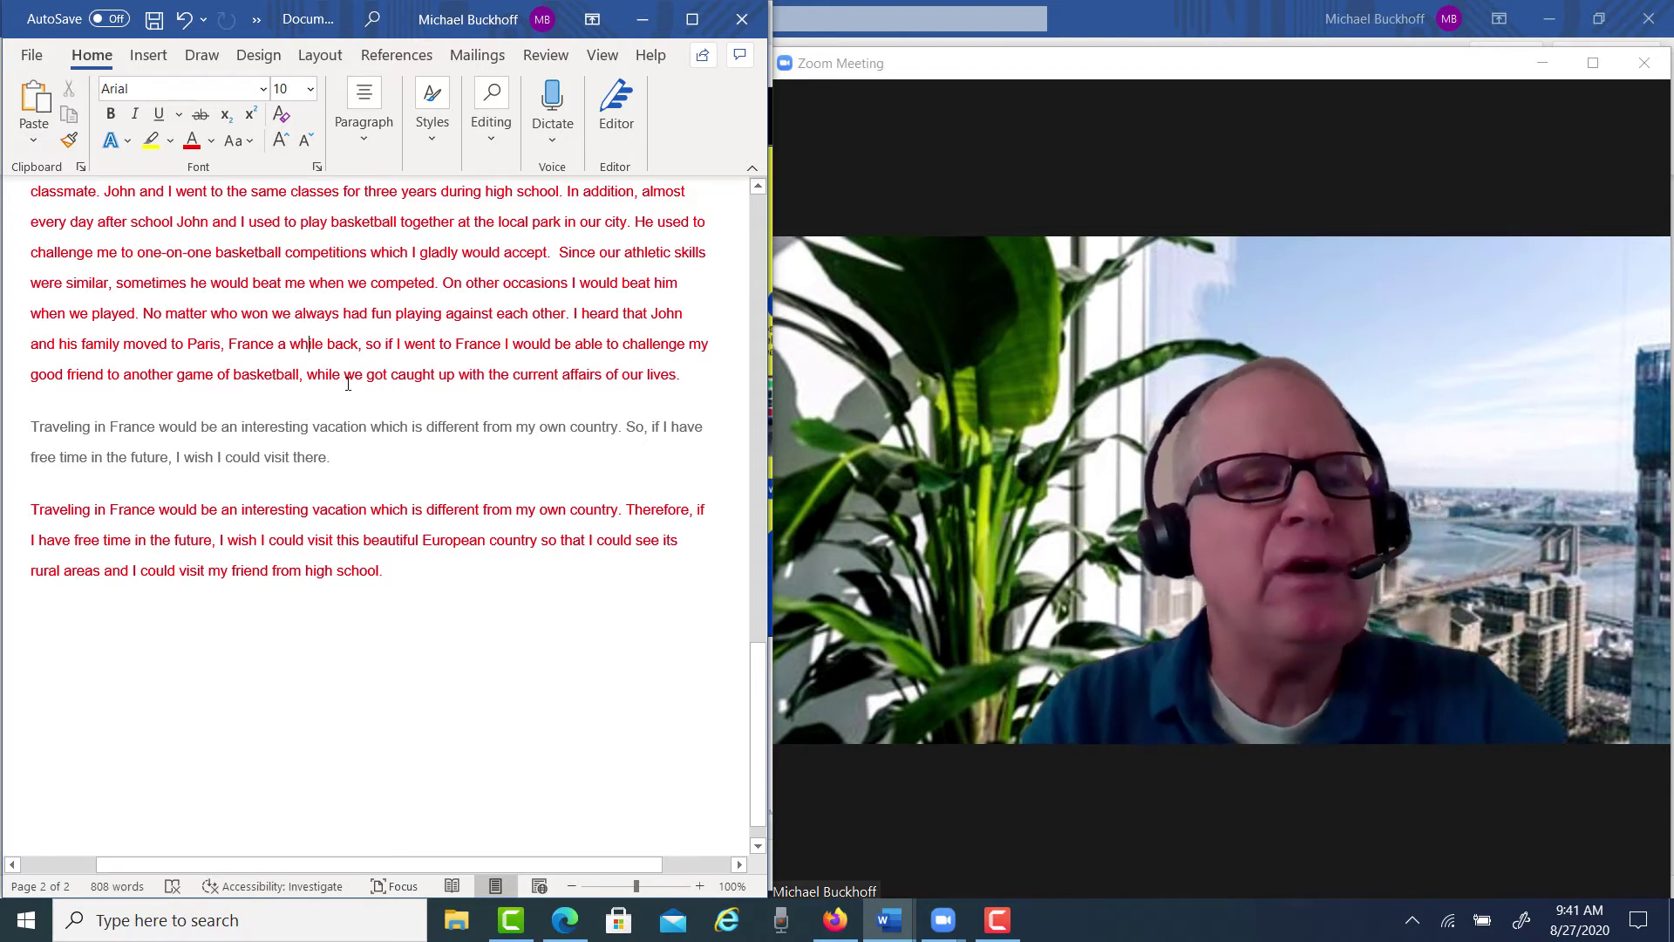
Delete the student's gray first body paragraph, from "also I think I'd enjoy the lifestyle" to "no one stays on schedule."
scroll(309, 340, "up", 4)
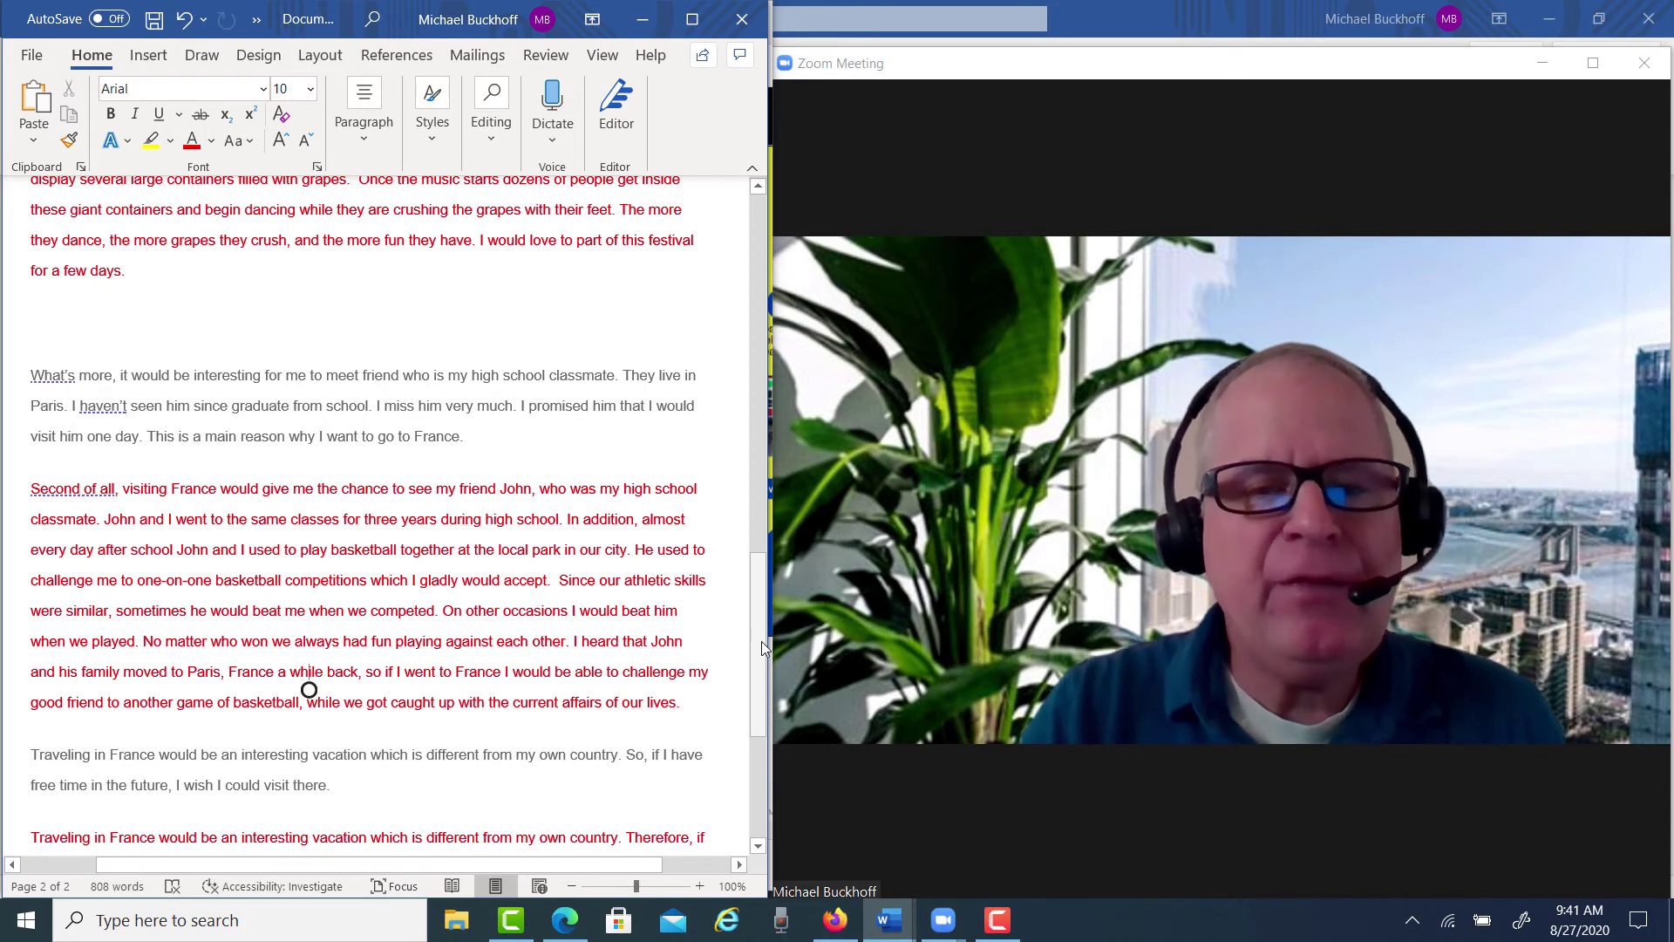
left_click_drag(761, 641, 725, 405)
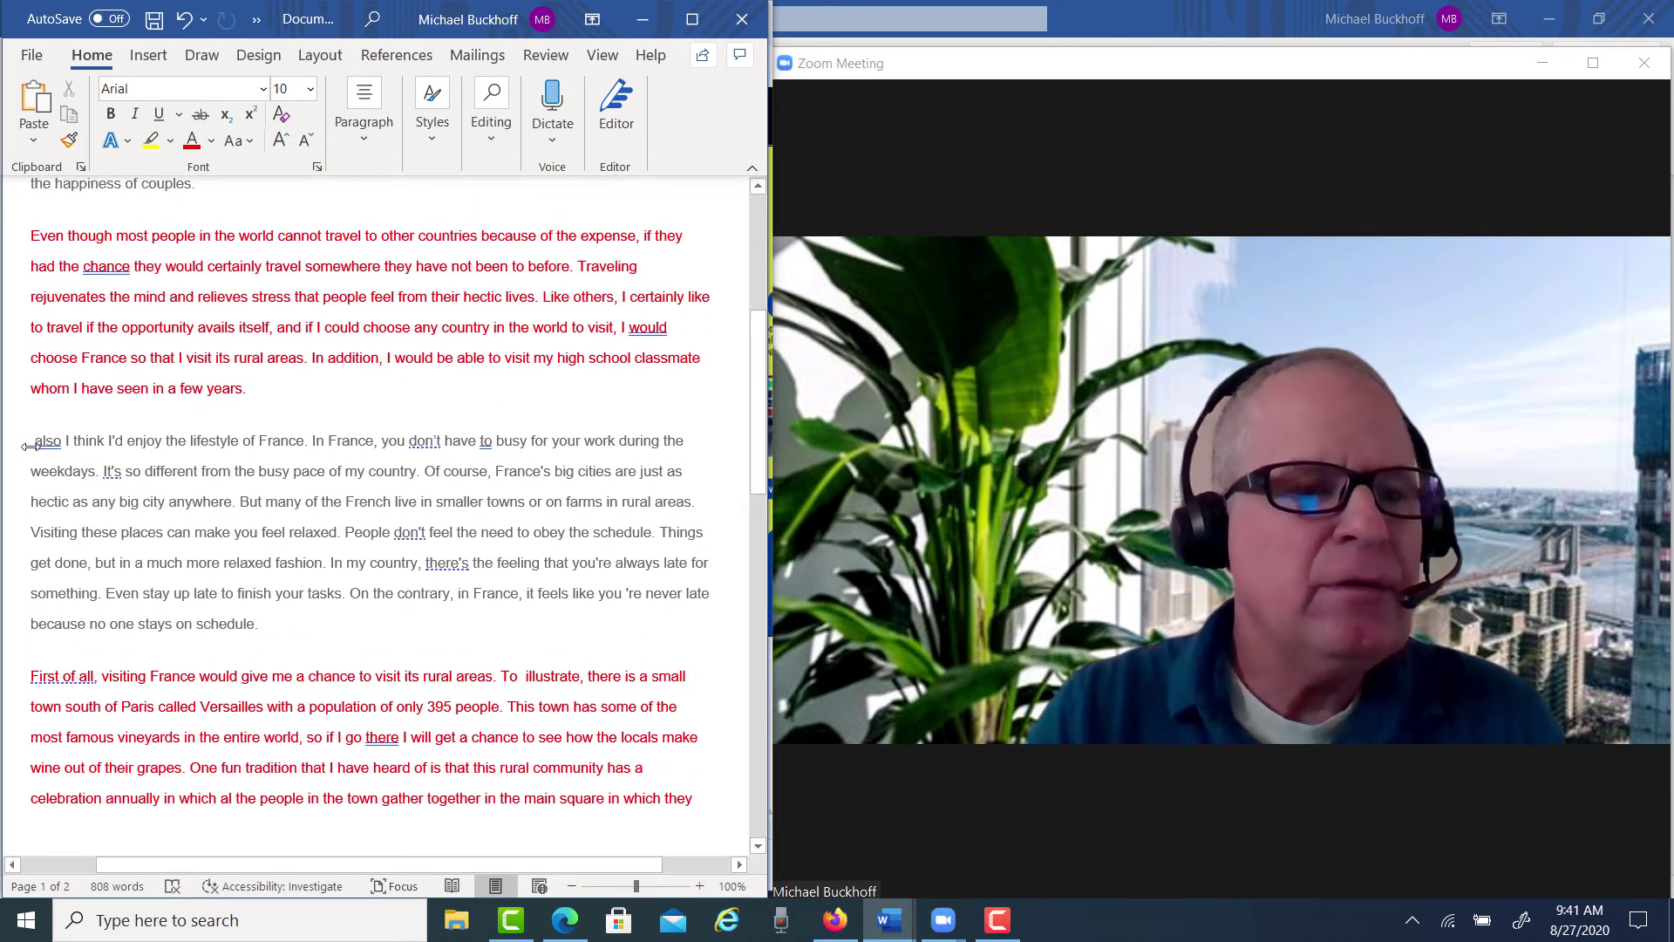
left_click_drag(34, 440, 357, 677)
left_click(315, 676)
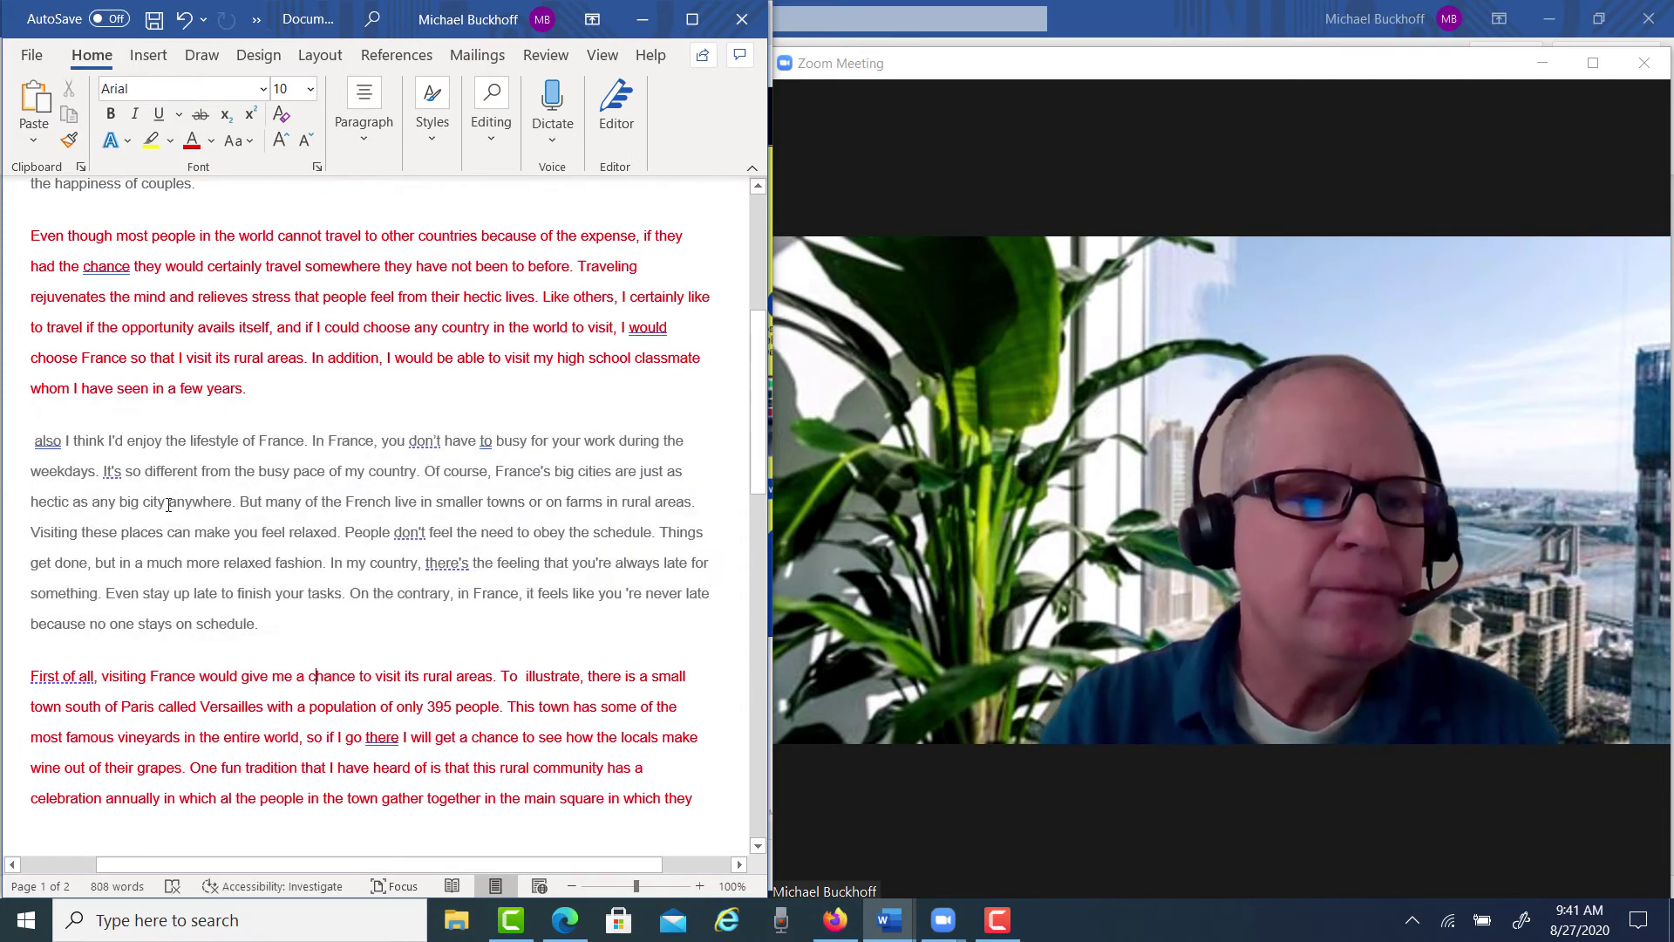
left_click_drag(33, 441, 283, 616)
key("Delete")
key("Delete")
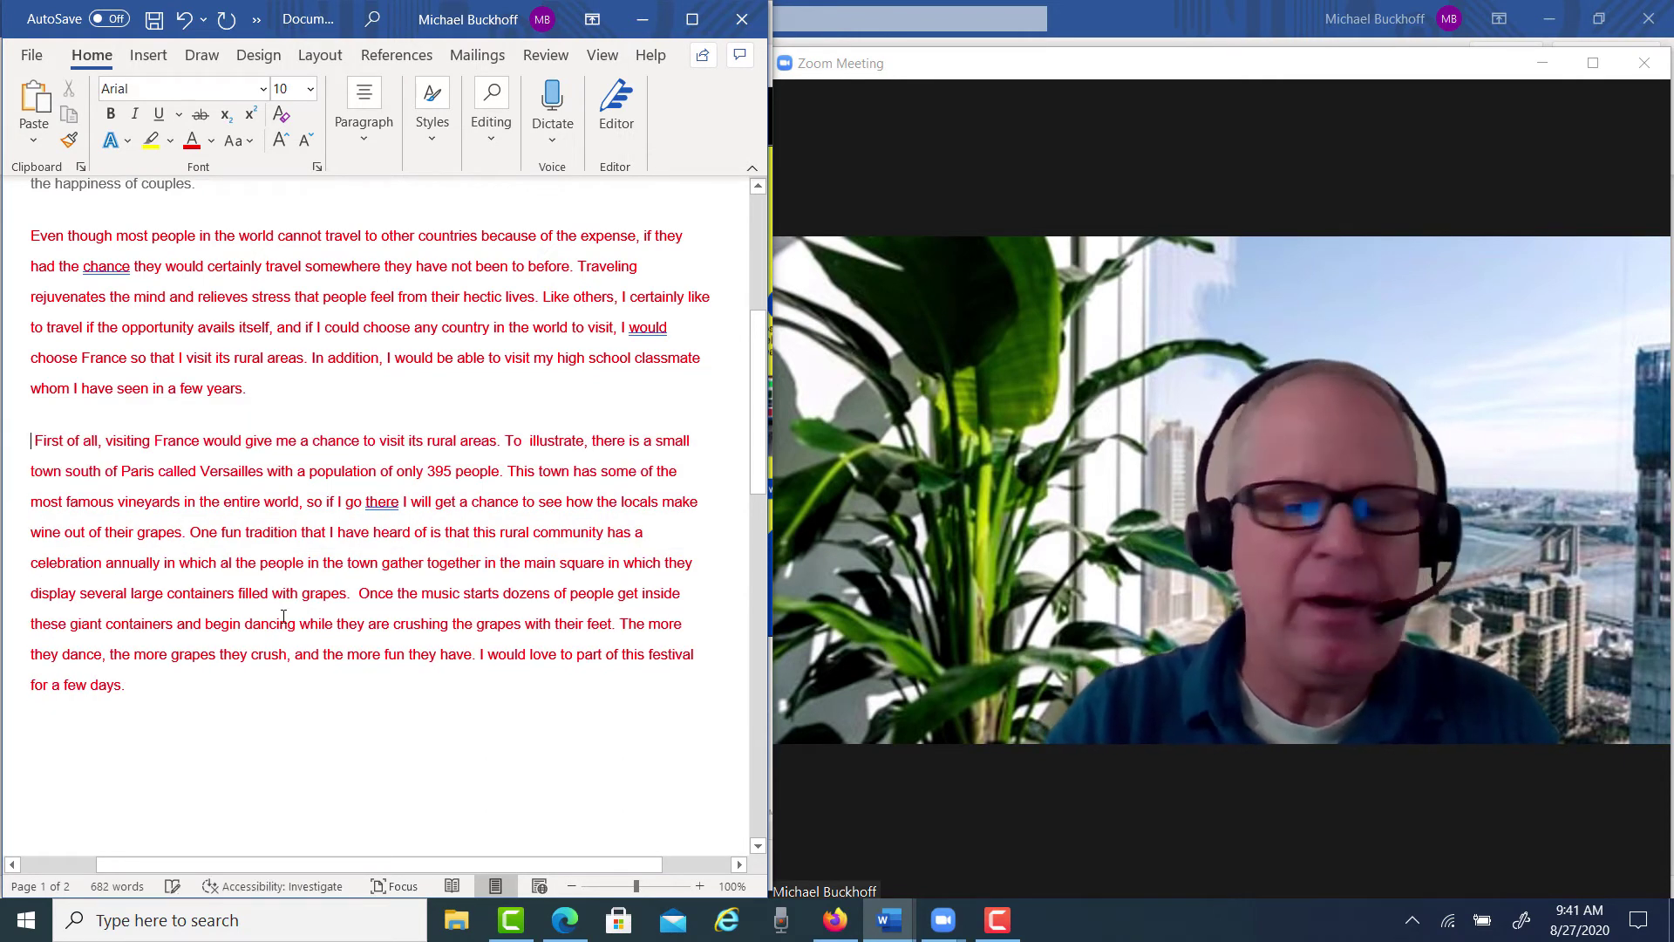
Remove the stray space before "First of all" and keep the paragraph directly below the red introduction
key("BackSpace")
key("ctrl+z")
key("Return")
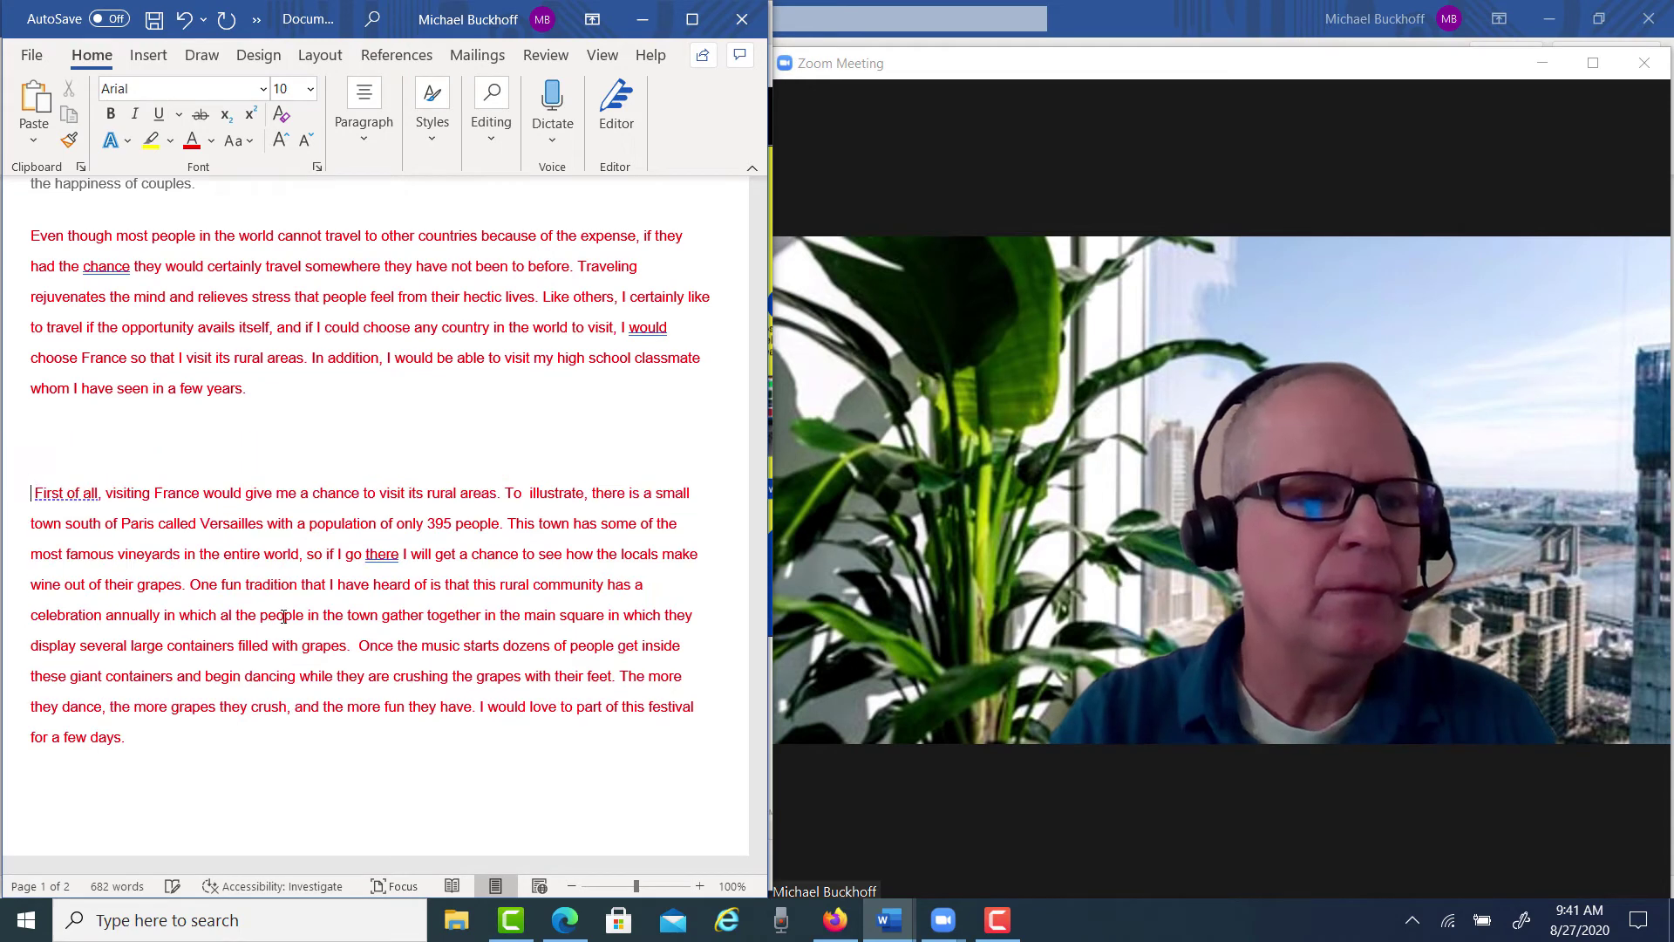
key("Delete")
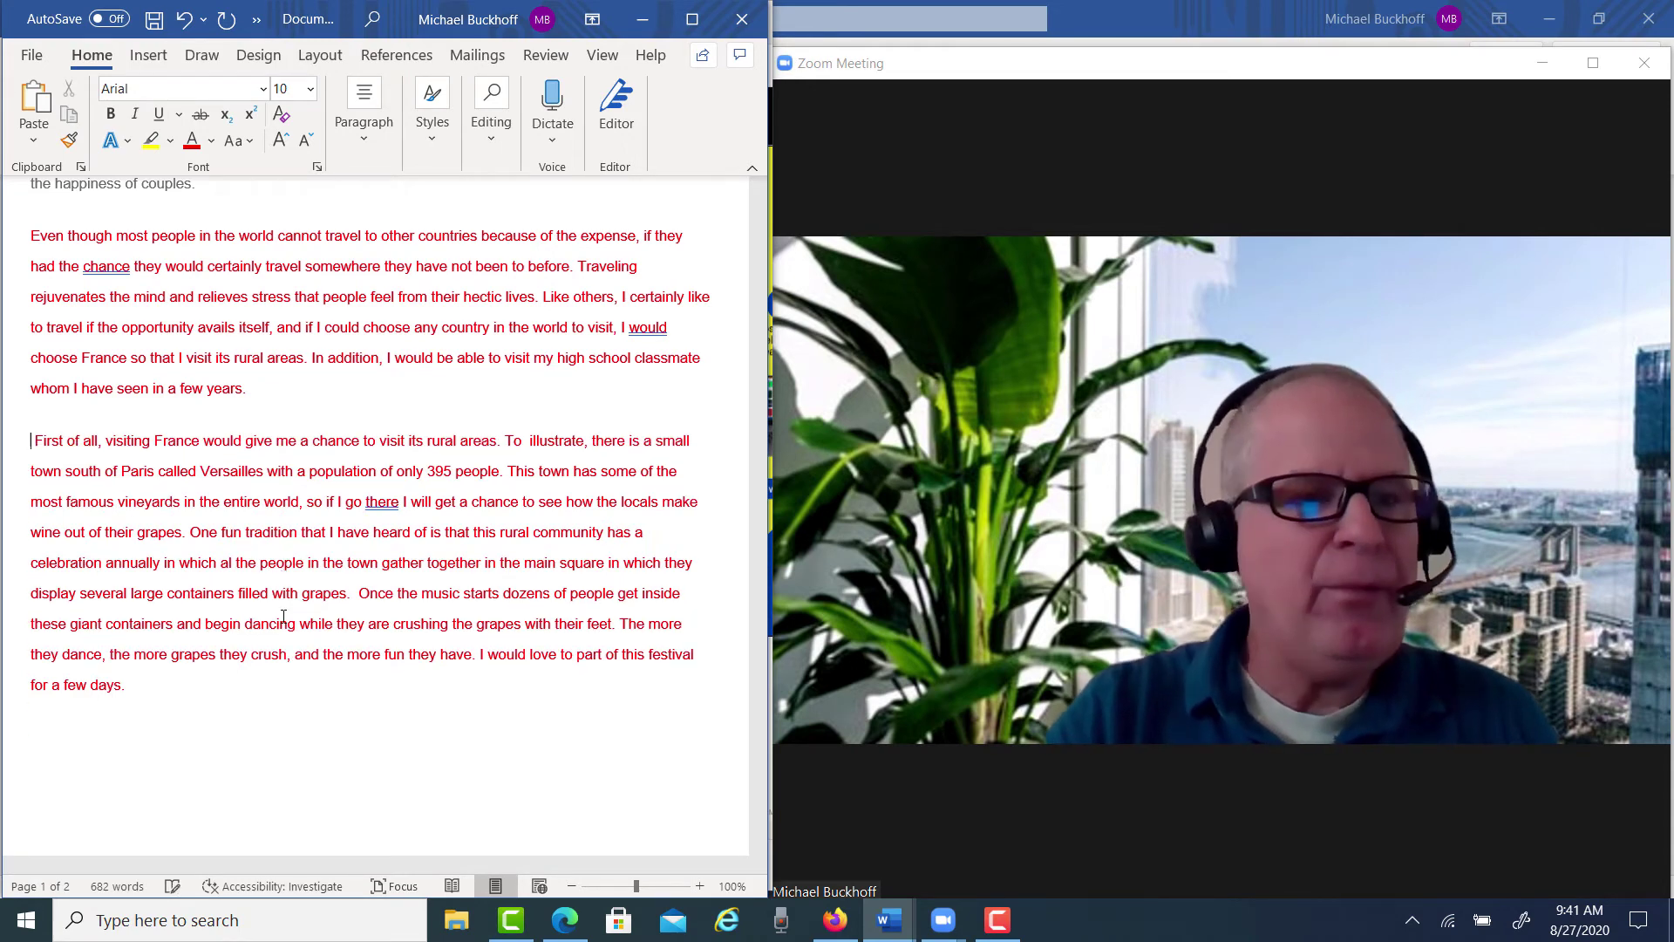
key("Delete")
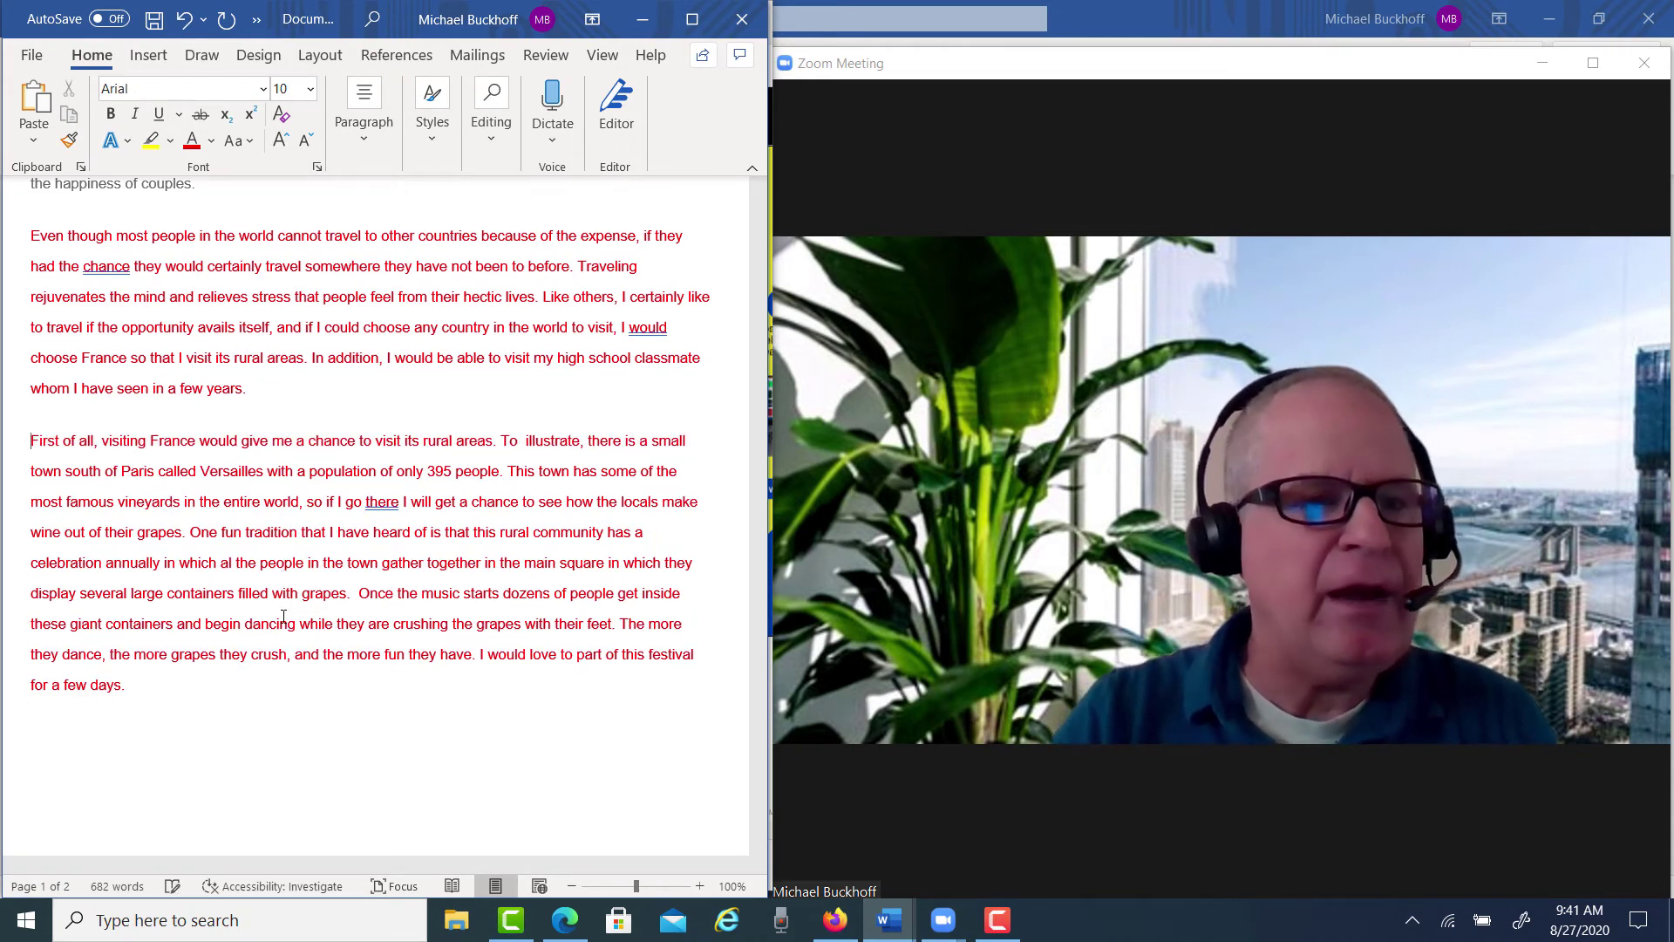
Delete the student's gray second body paragraph that begins "What's more, it would be interesting" on page 2
key("Down")
key("Down")
key("Down")
key("Down")
scroll(284, 617, "down", 3)
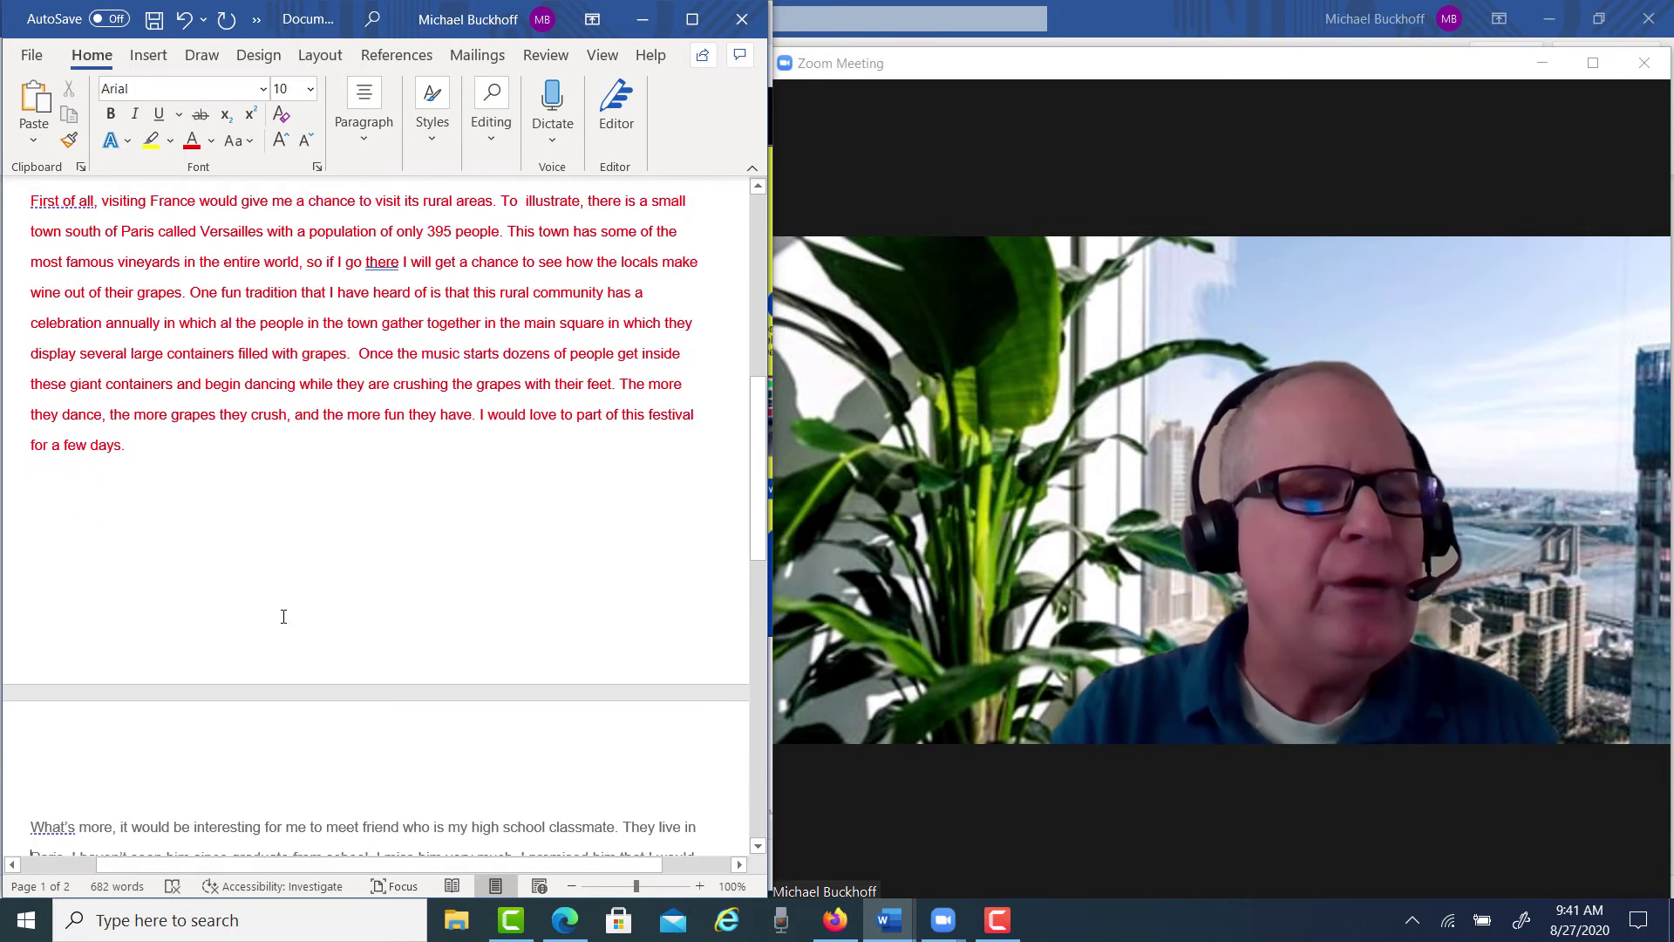
key("Down")
key("Down")
key("Down")
key("Down")
key("Down")
key("Down")
key("Down")
key("Down")
key("Down")
key("Down")
key("Down")
key("Down")
key("Down")
key("Down")
key("Down")
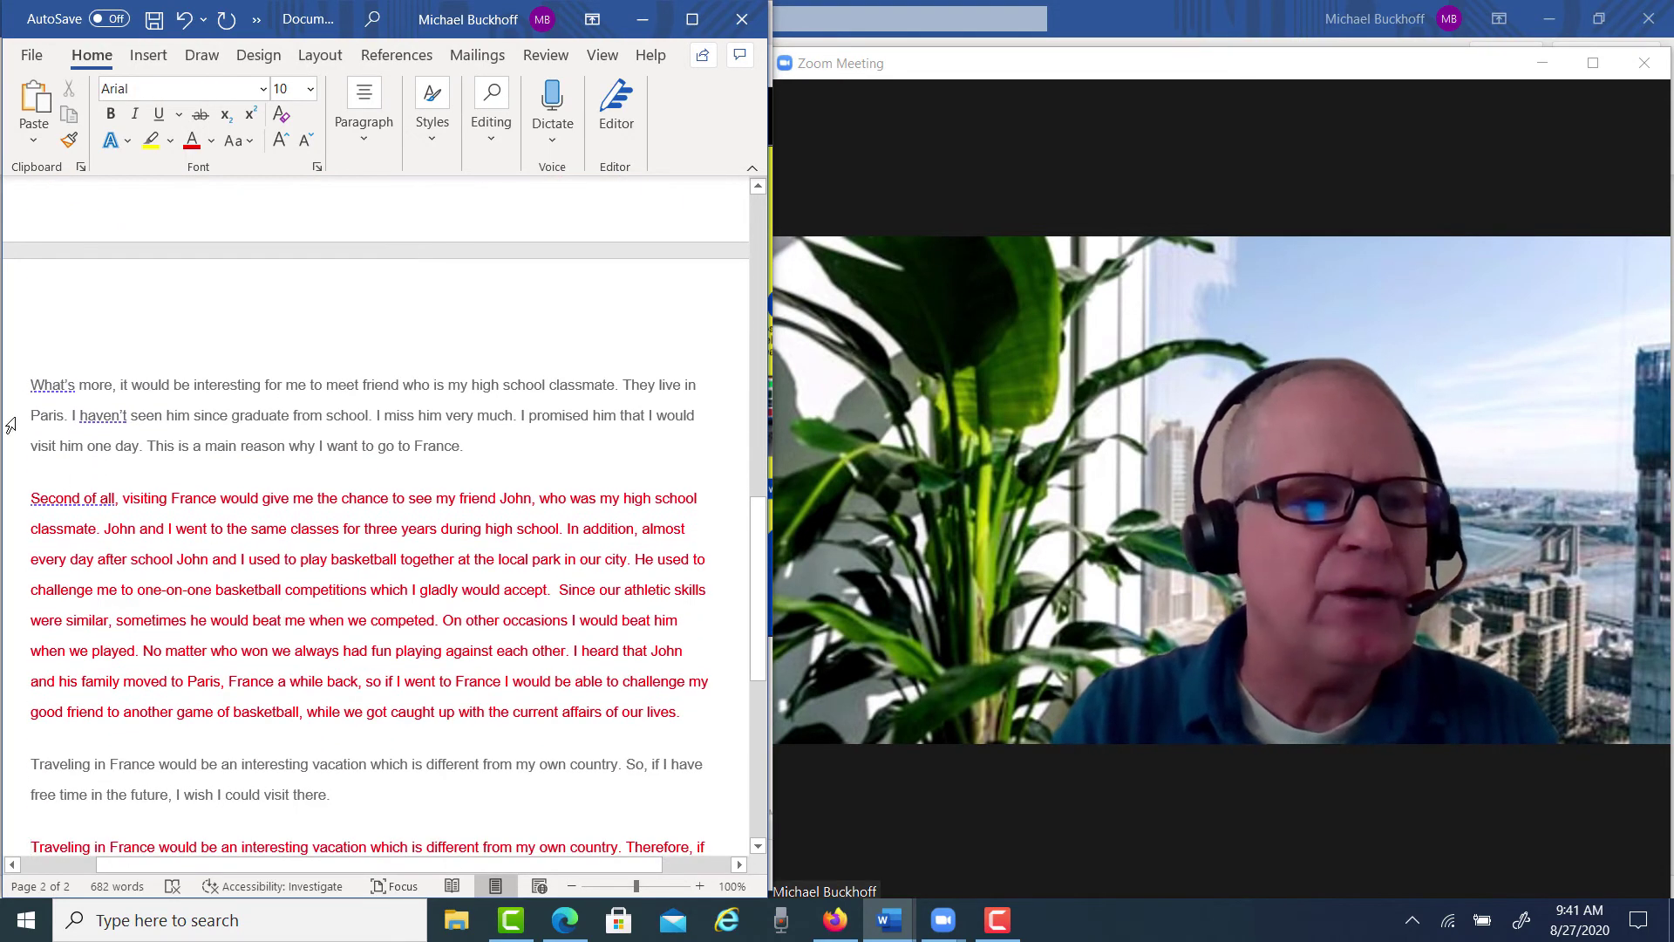
left_click_drag(26, 386, 468, 445)
key("Delete")
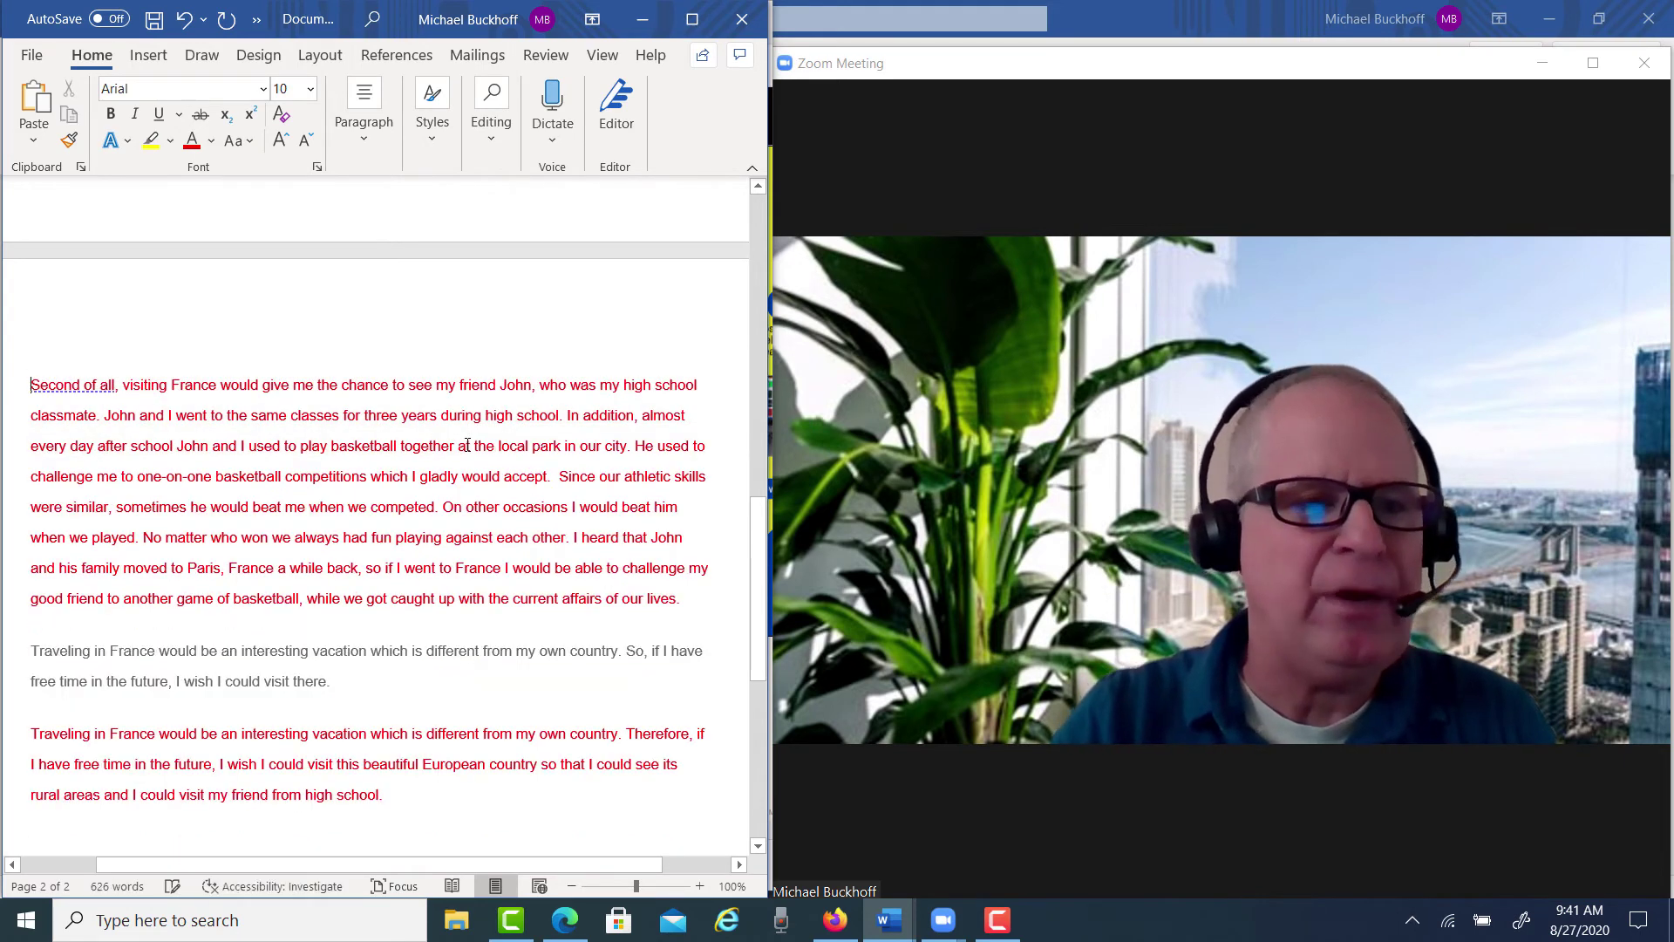
Delete the student's gray conclusion, from "Traveling in France" to "I wish I could visit there."
key("ctrl+End")
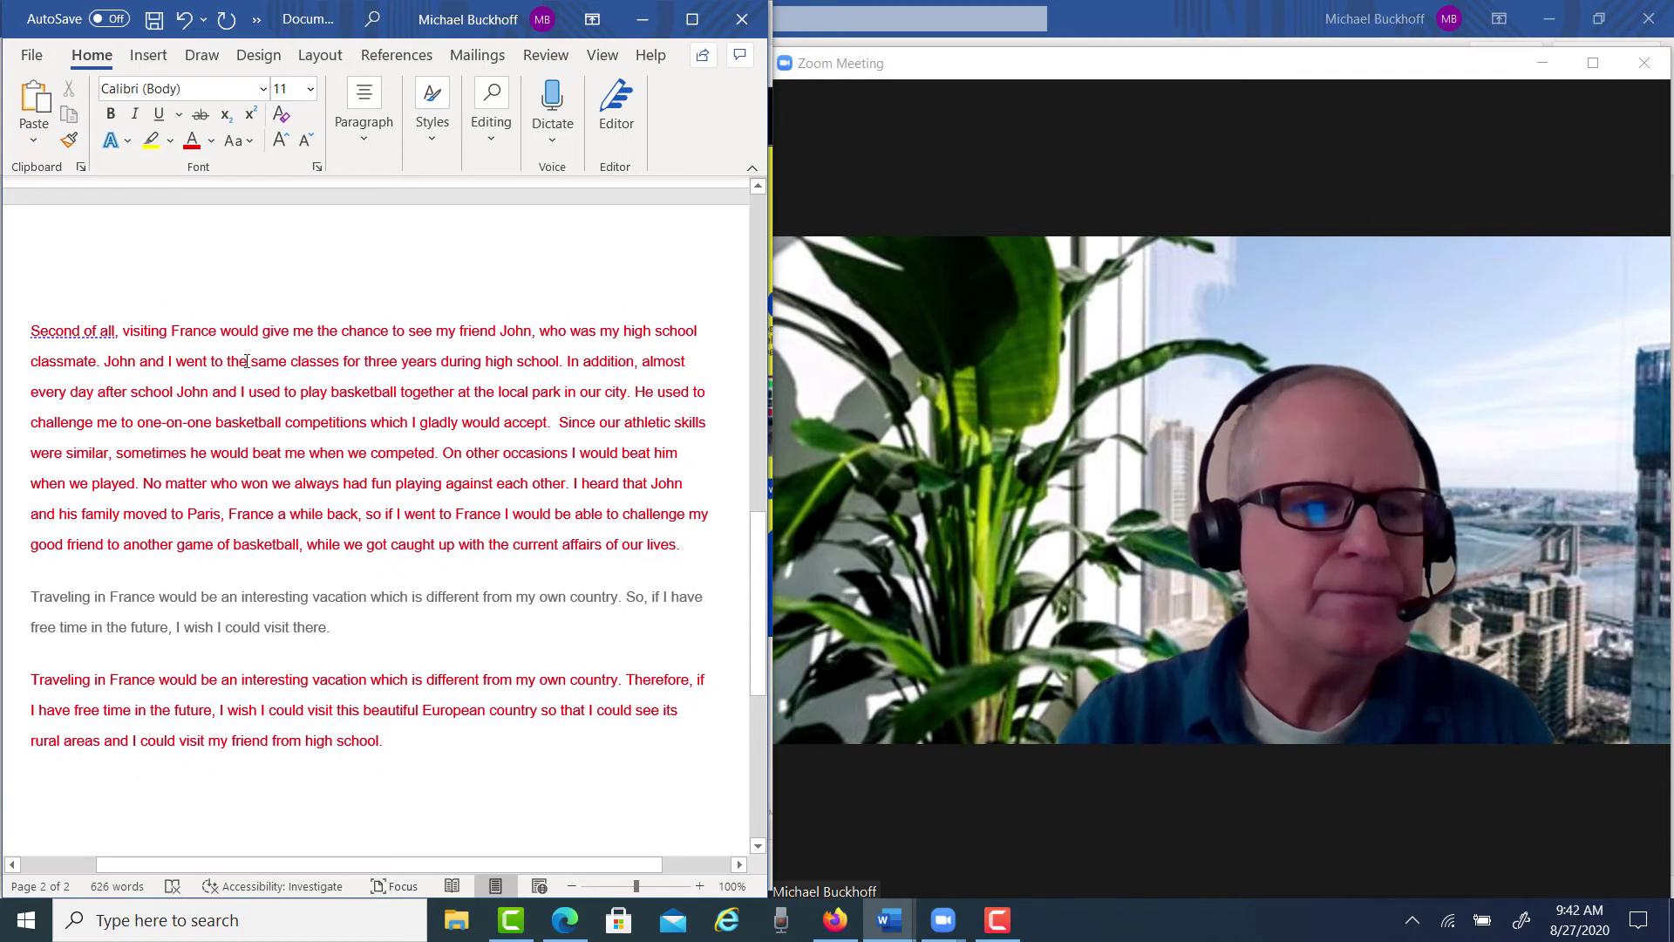
left_click_drag(33, 591, 377, 632)
key("Delete")
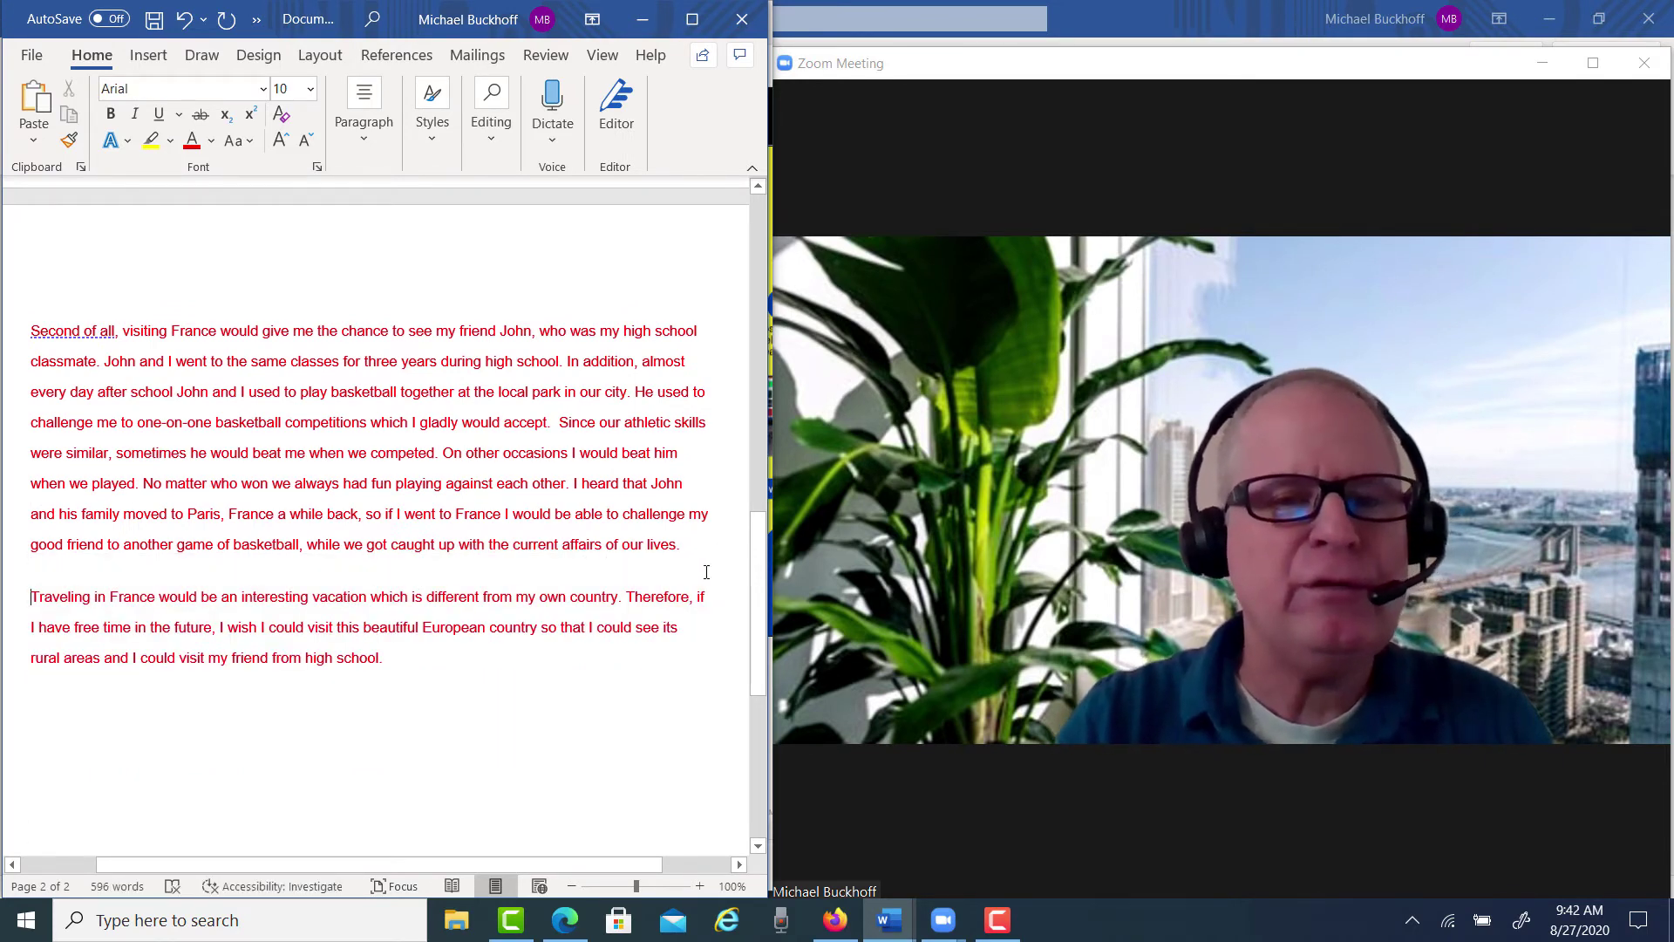
Delete the student's gray introduction, from "If I could visit any foreign country" to "the happiness of couples."
left_click_drag(767, 633, 766, 338)
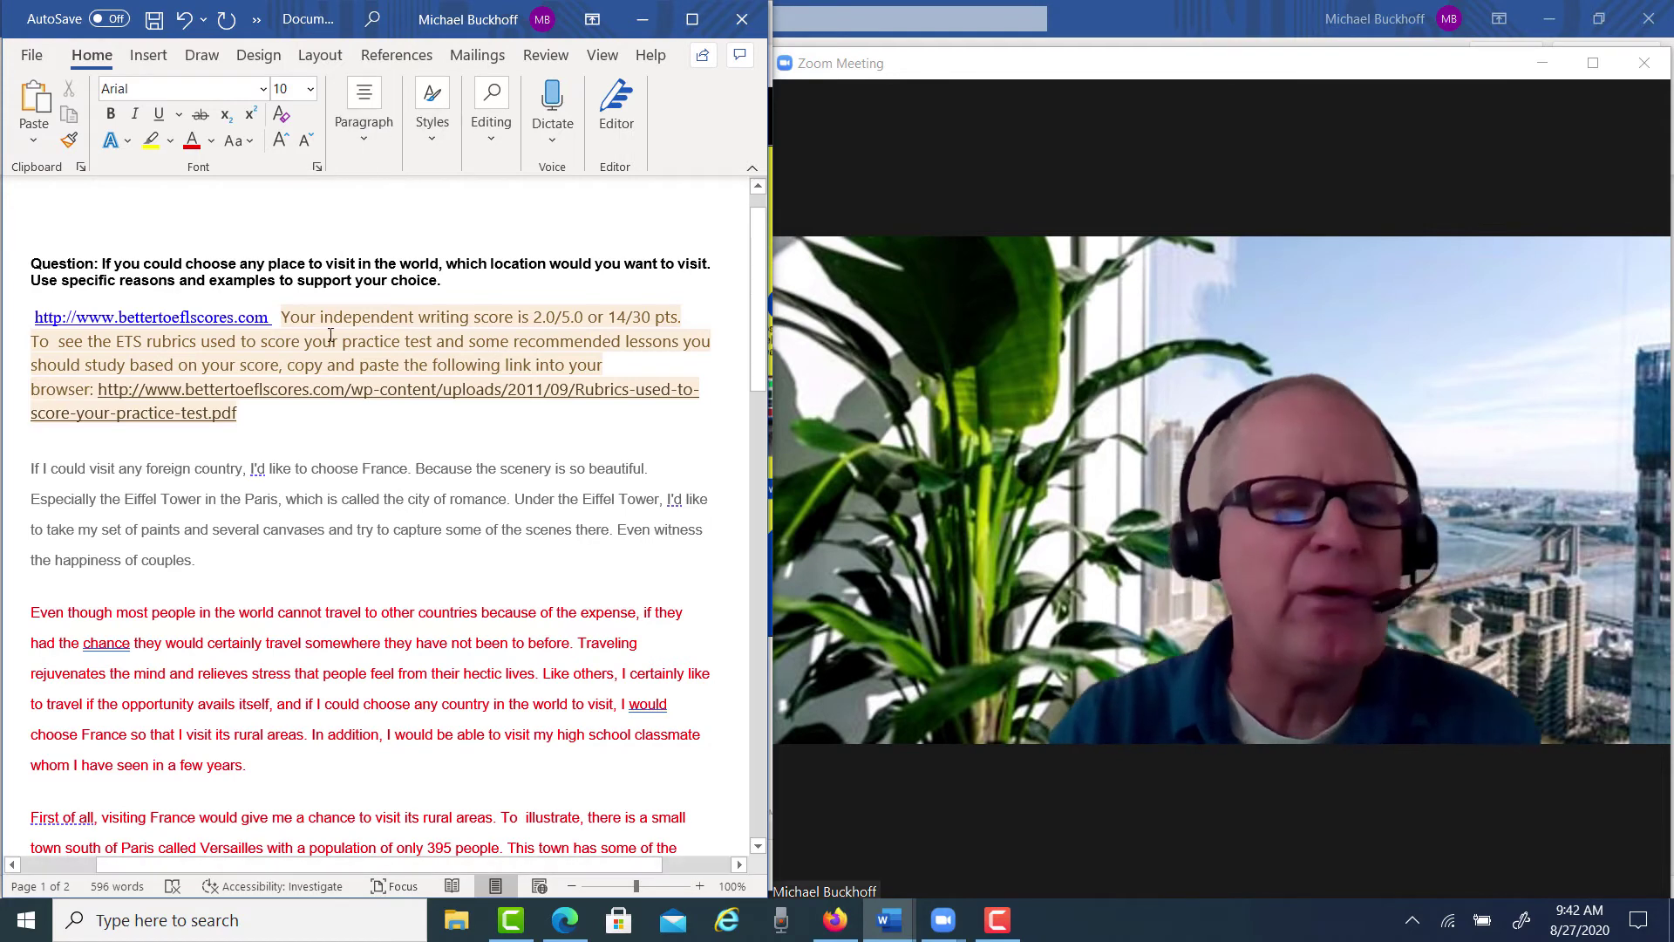
left_click_drag(34, 463, 233, 568)
key("Delete")
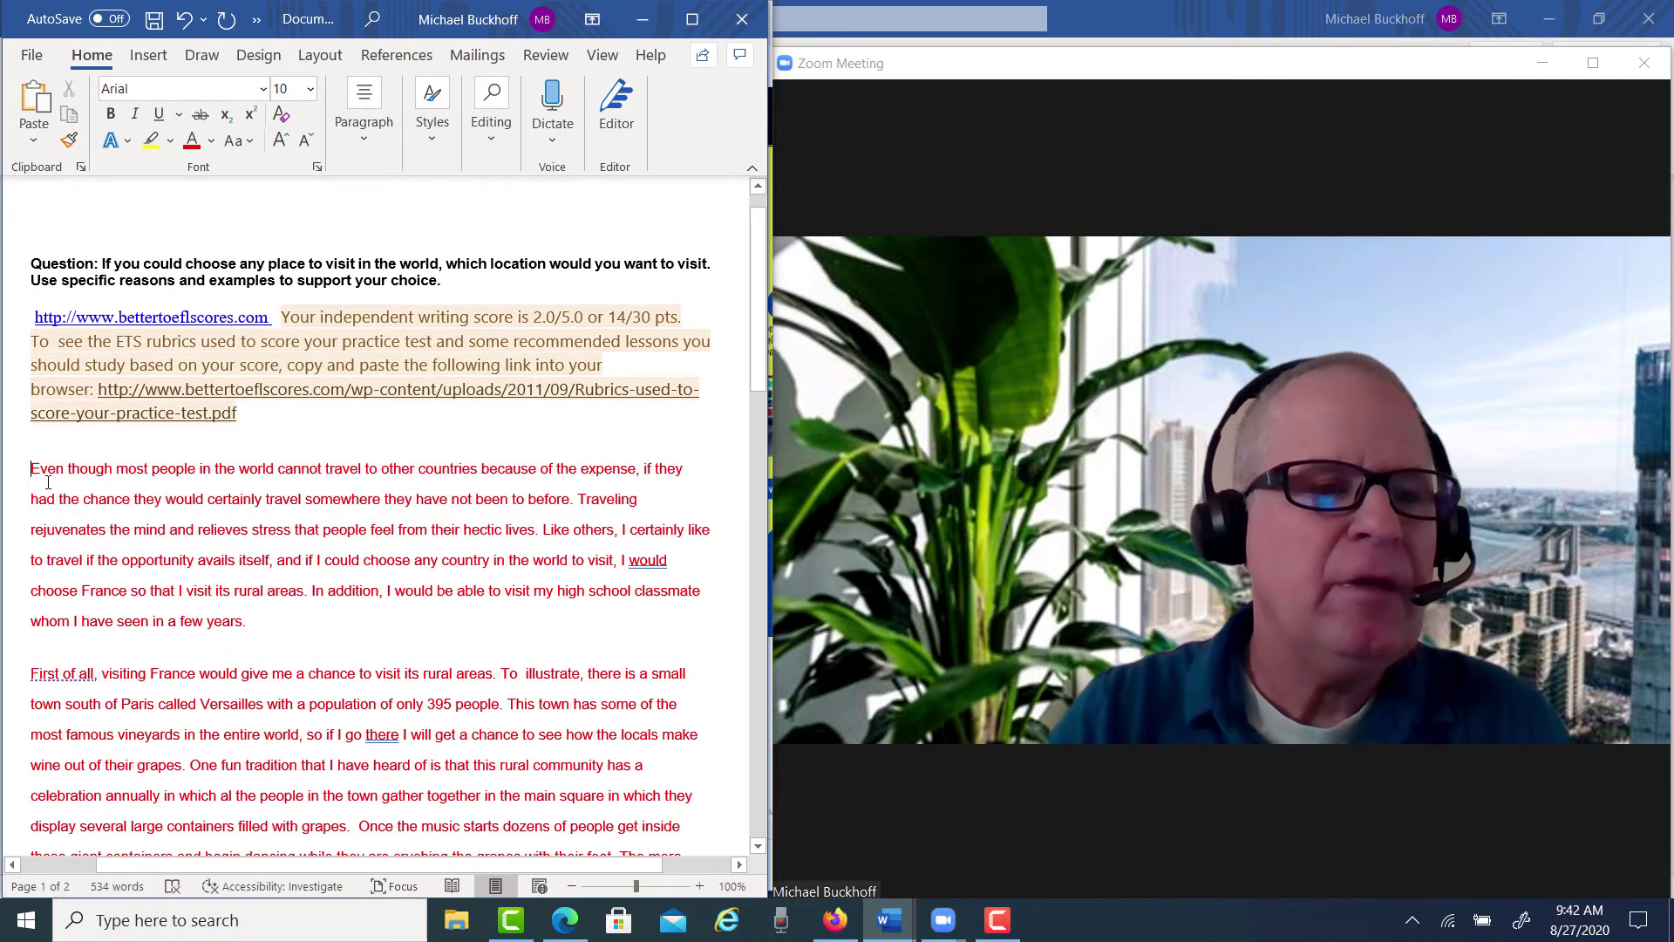
Check the rewritten essay's word count by selecting from "Even though most people" to "my friend from high school."
left_click_drag(32, 468, 320, 795)
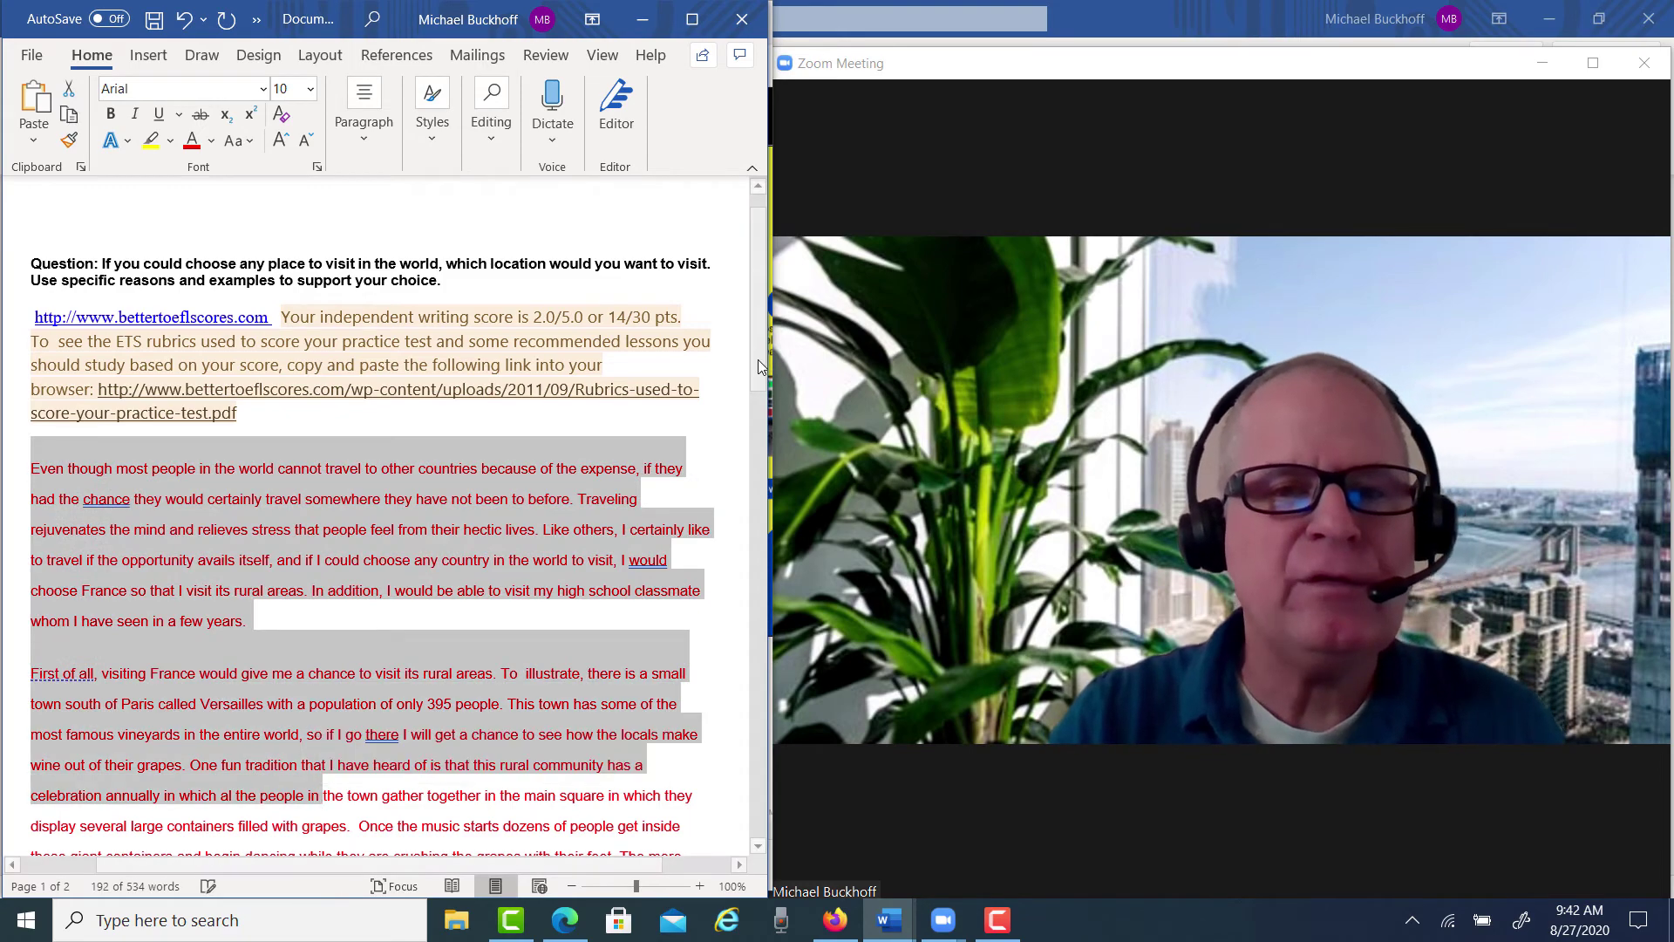
left_click_drag(758, 384, 797, 664)
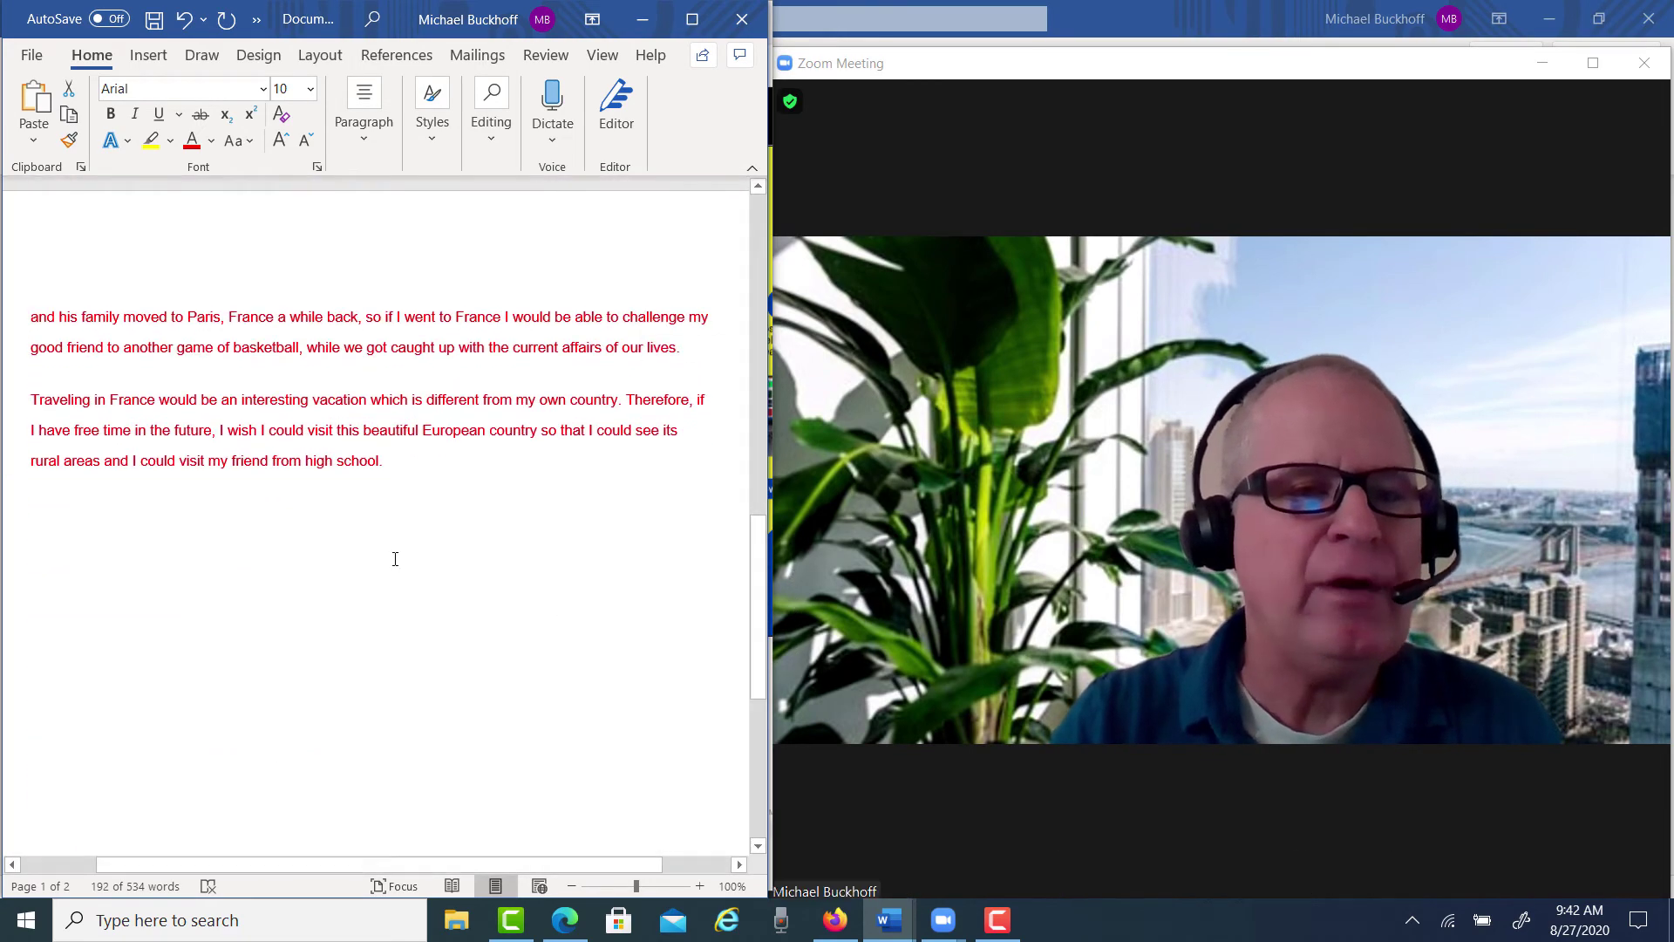
left_click(403, 459, "shift")
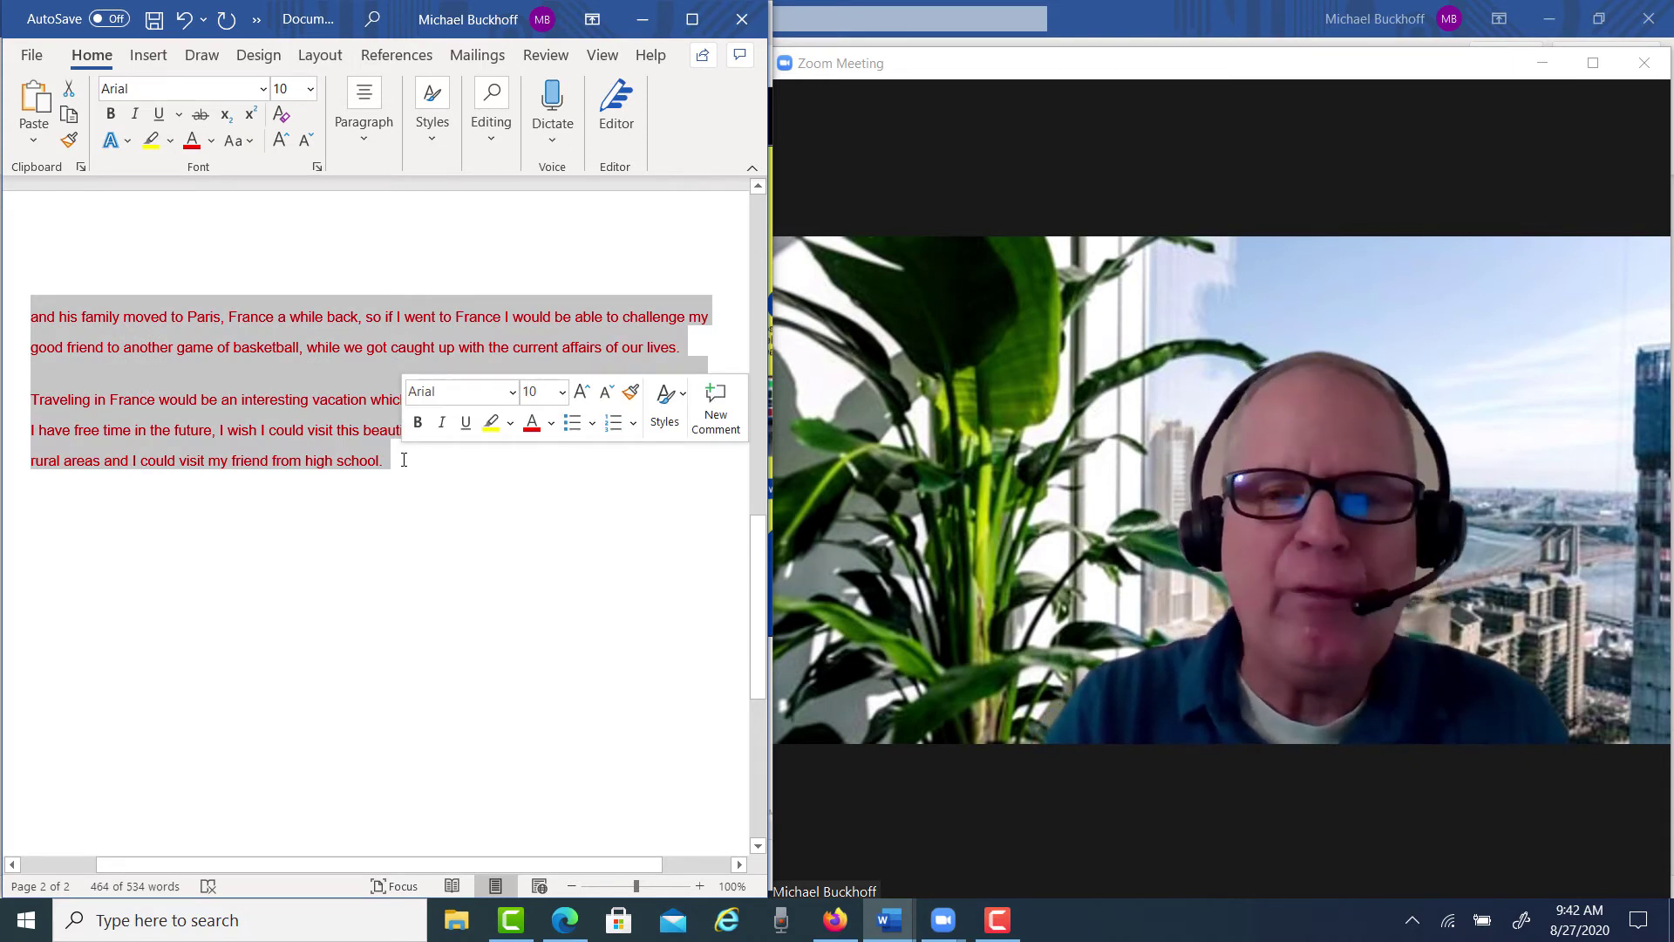
left_click(425, 475)
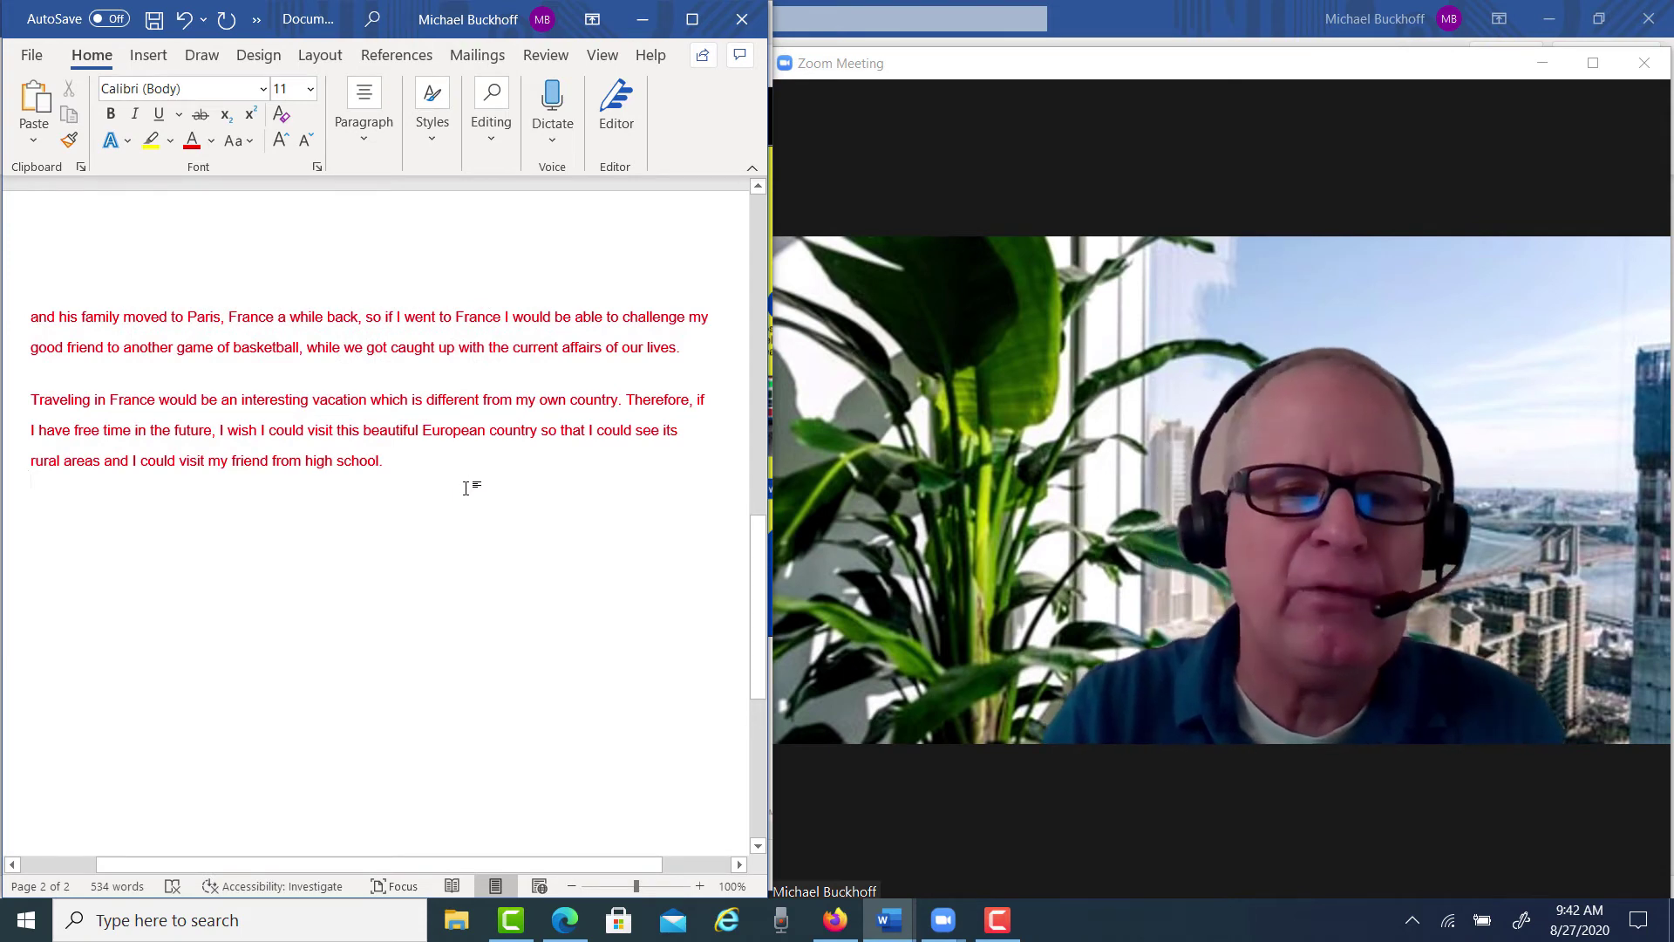
Remove the empty paragraph between "for a few days." and the "Second of all" paragraph
left_click_drag(758, 609, 725, 372)
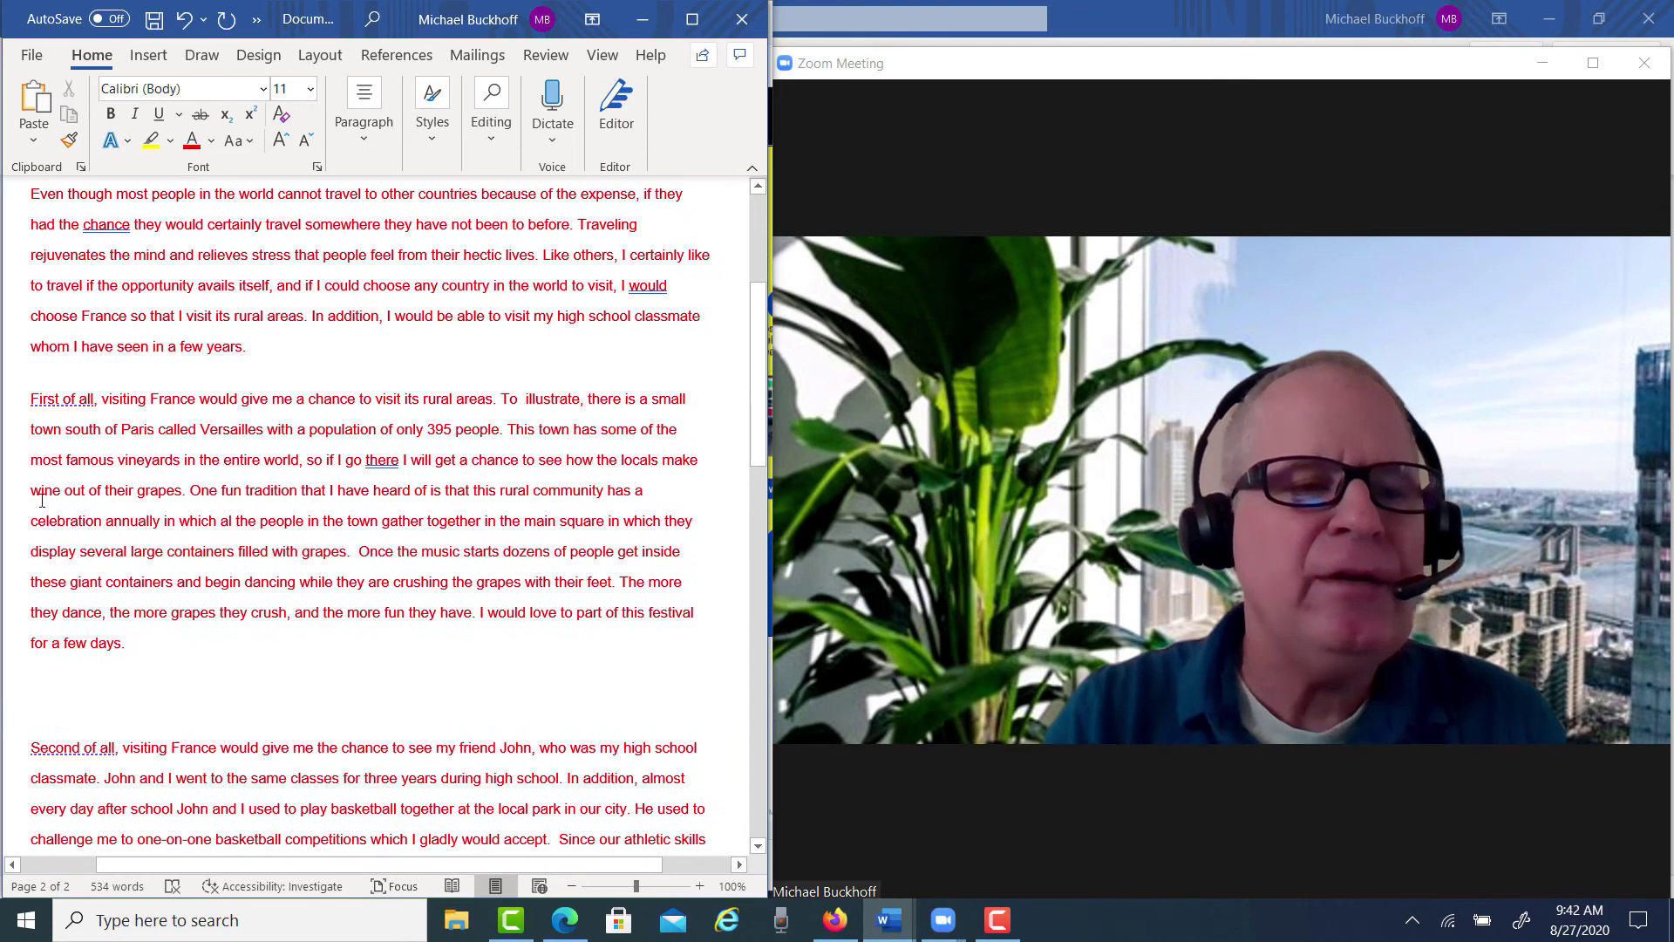
left_click(138, 642)
key("Delete")
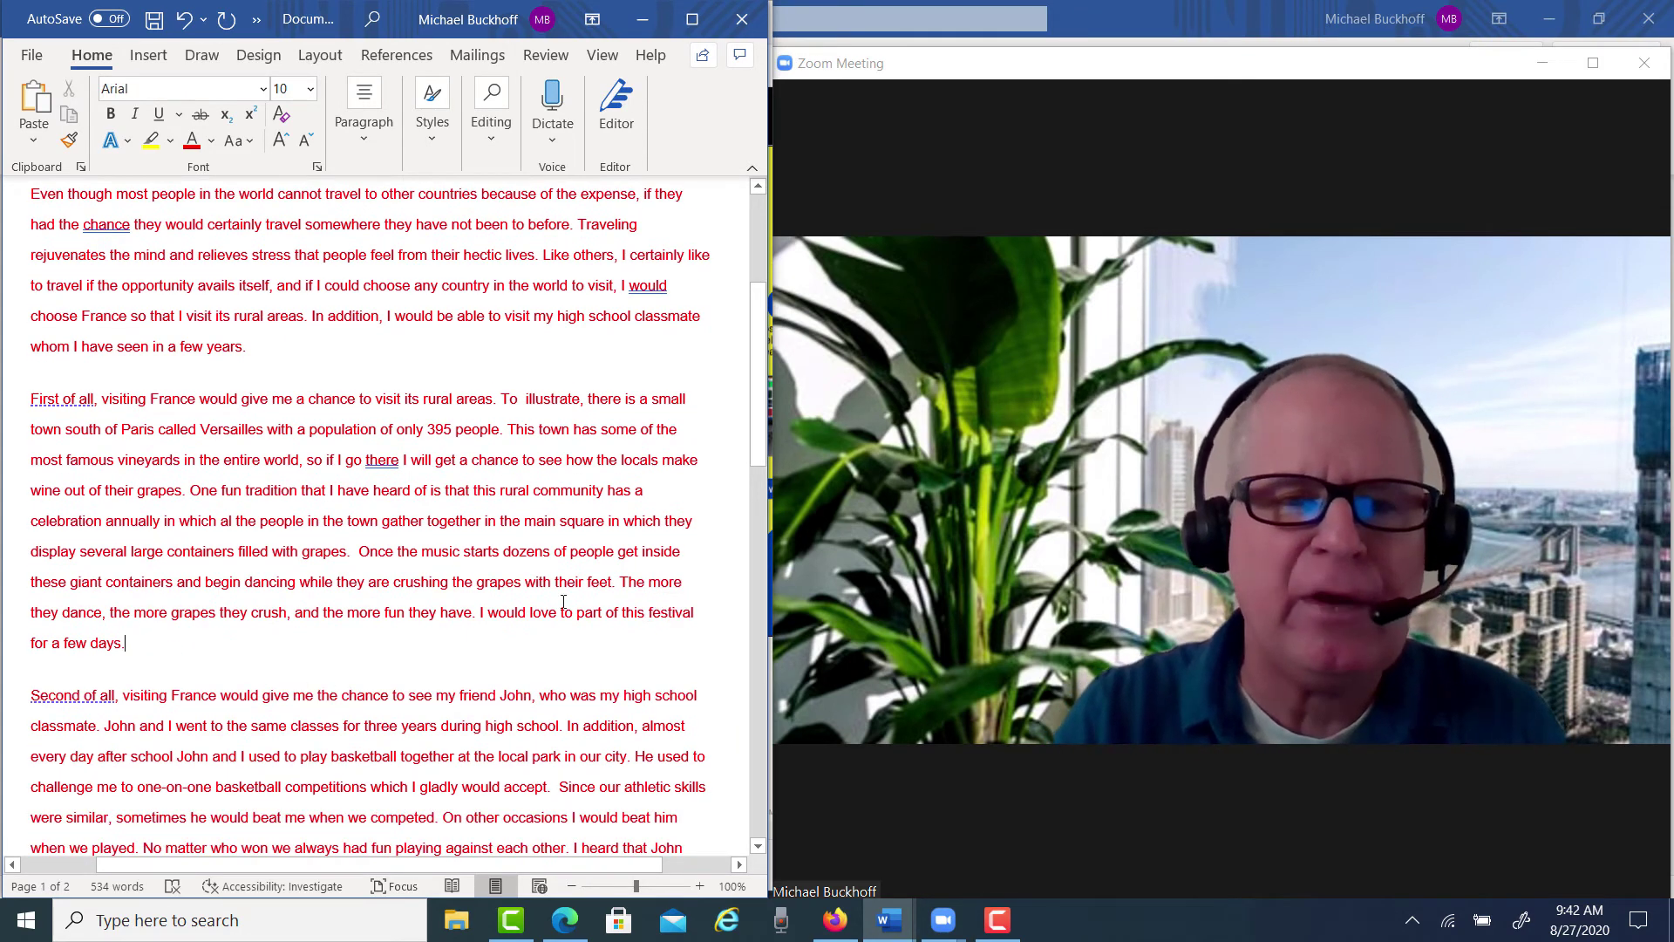
Review the rewritten essay from the introduction through the second body paragraph and return to the introduction
scroll(767, 385, "up", 5)
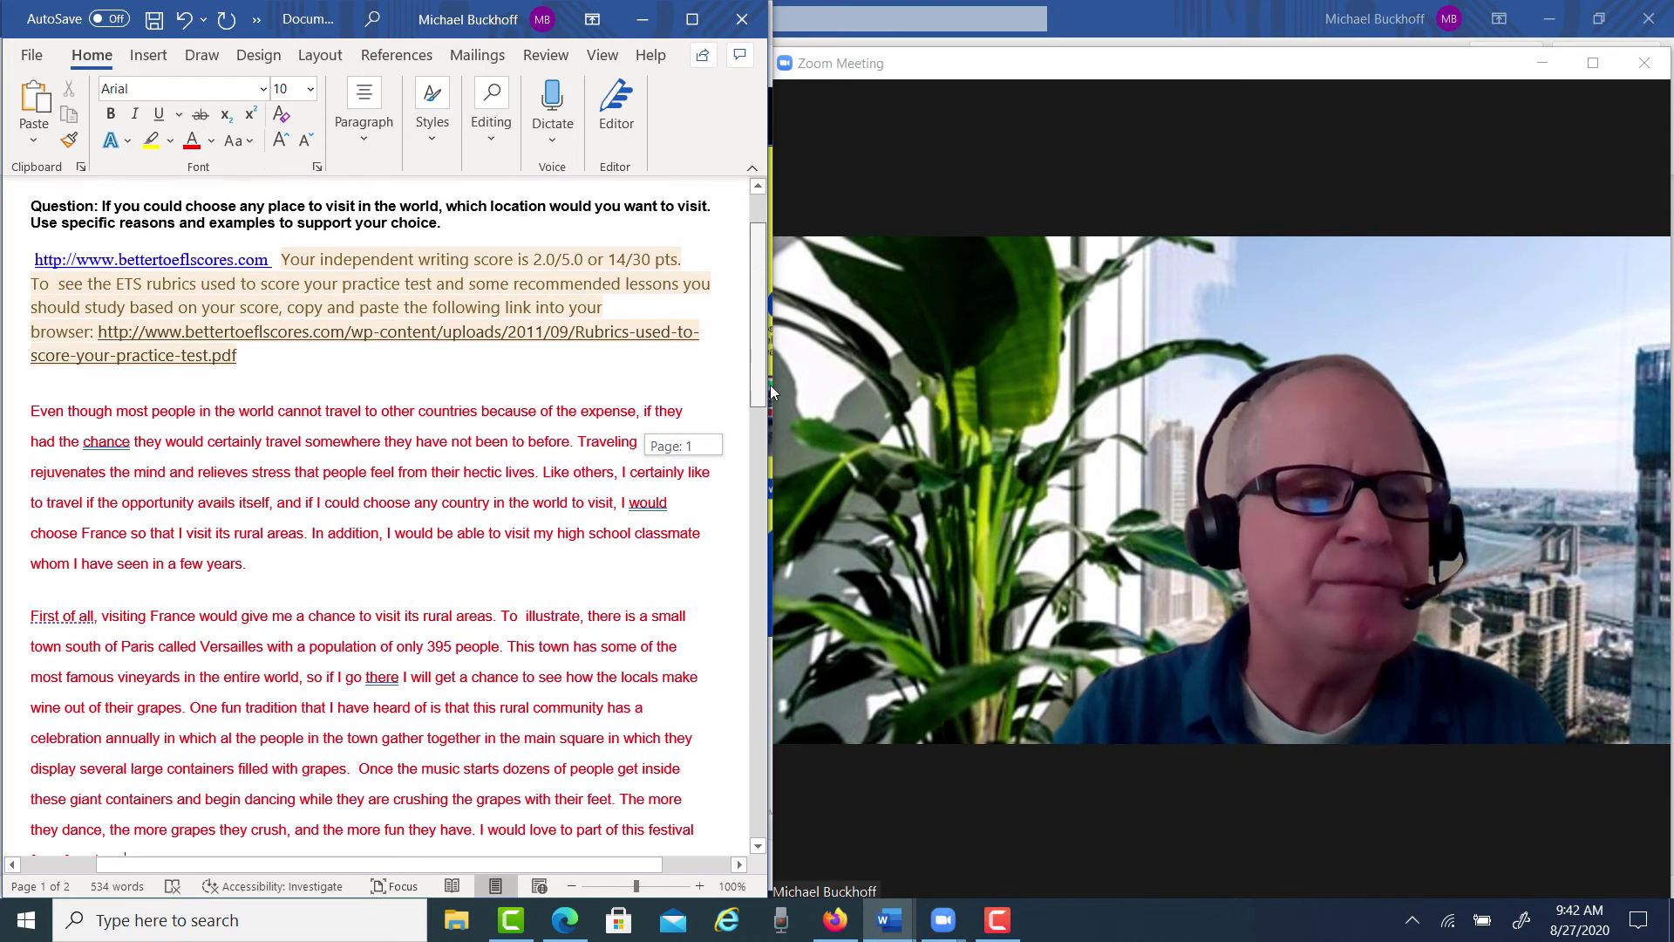
left_click(195, 411)
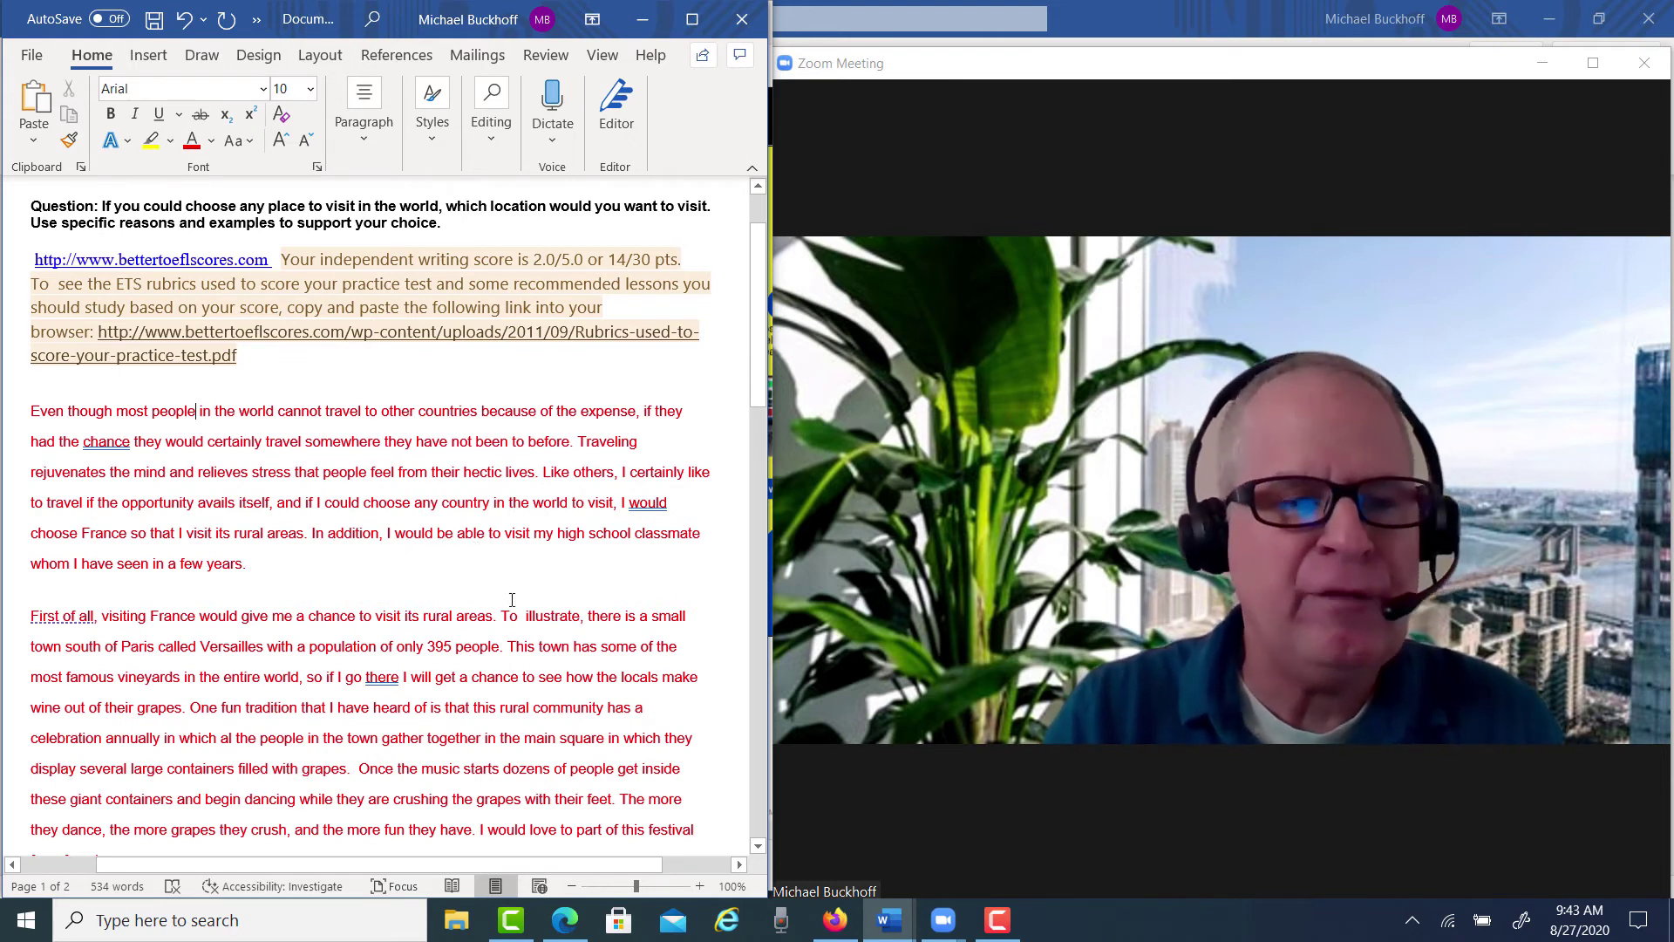
scroll(537, 653, "down", 4)
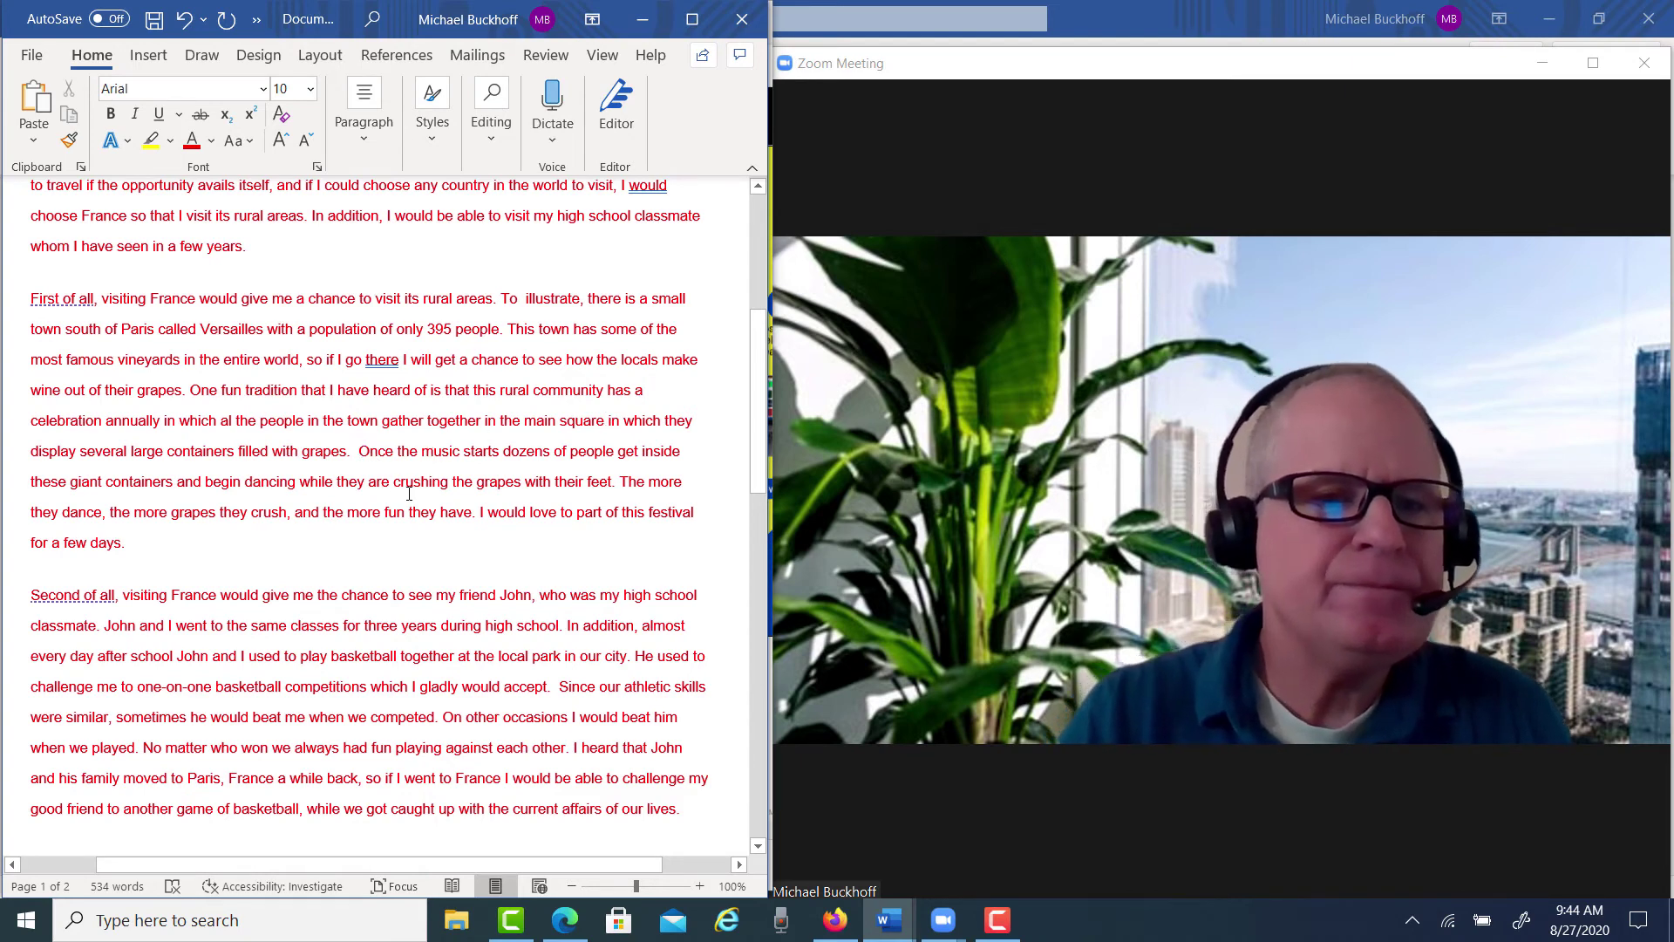
scroll(408, 494, "up", 5)
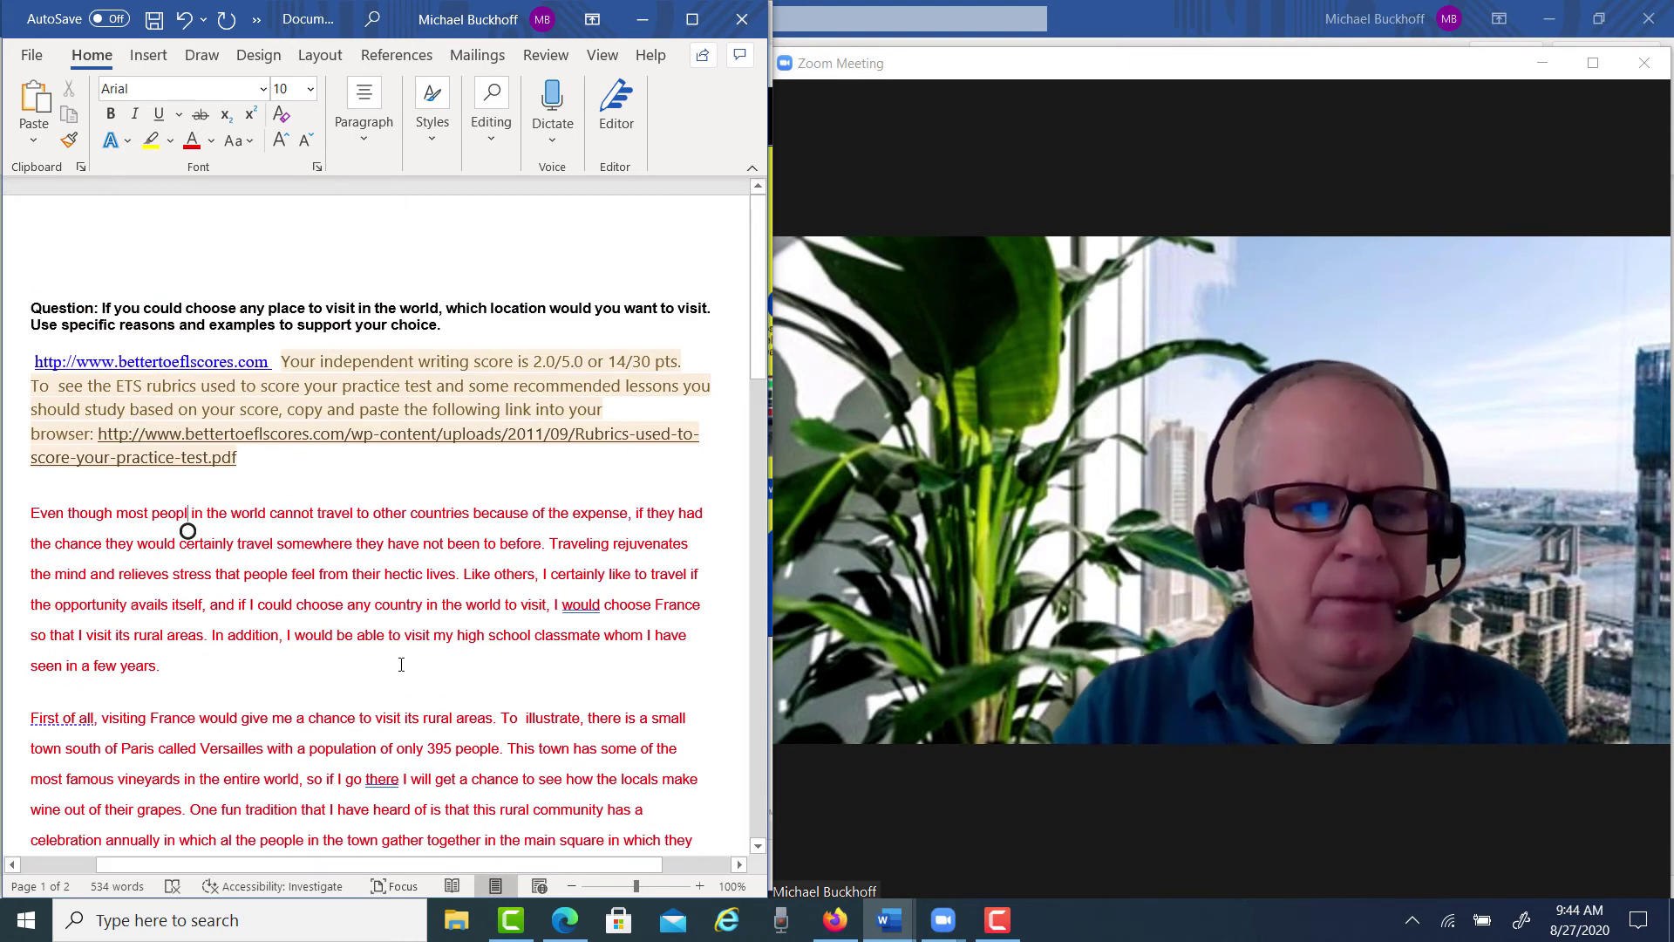
left_click(363, 666)
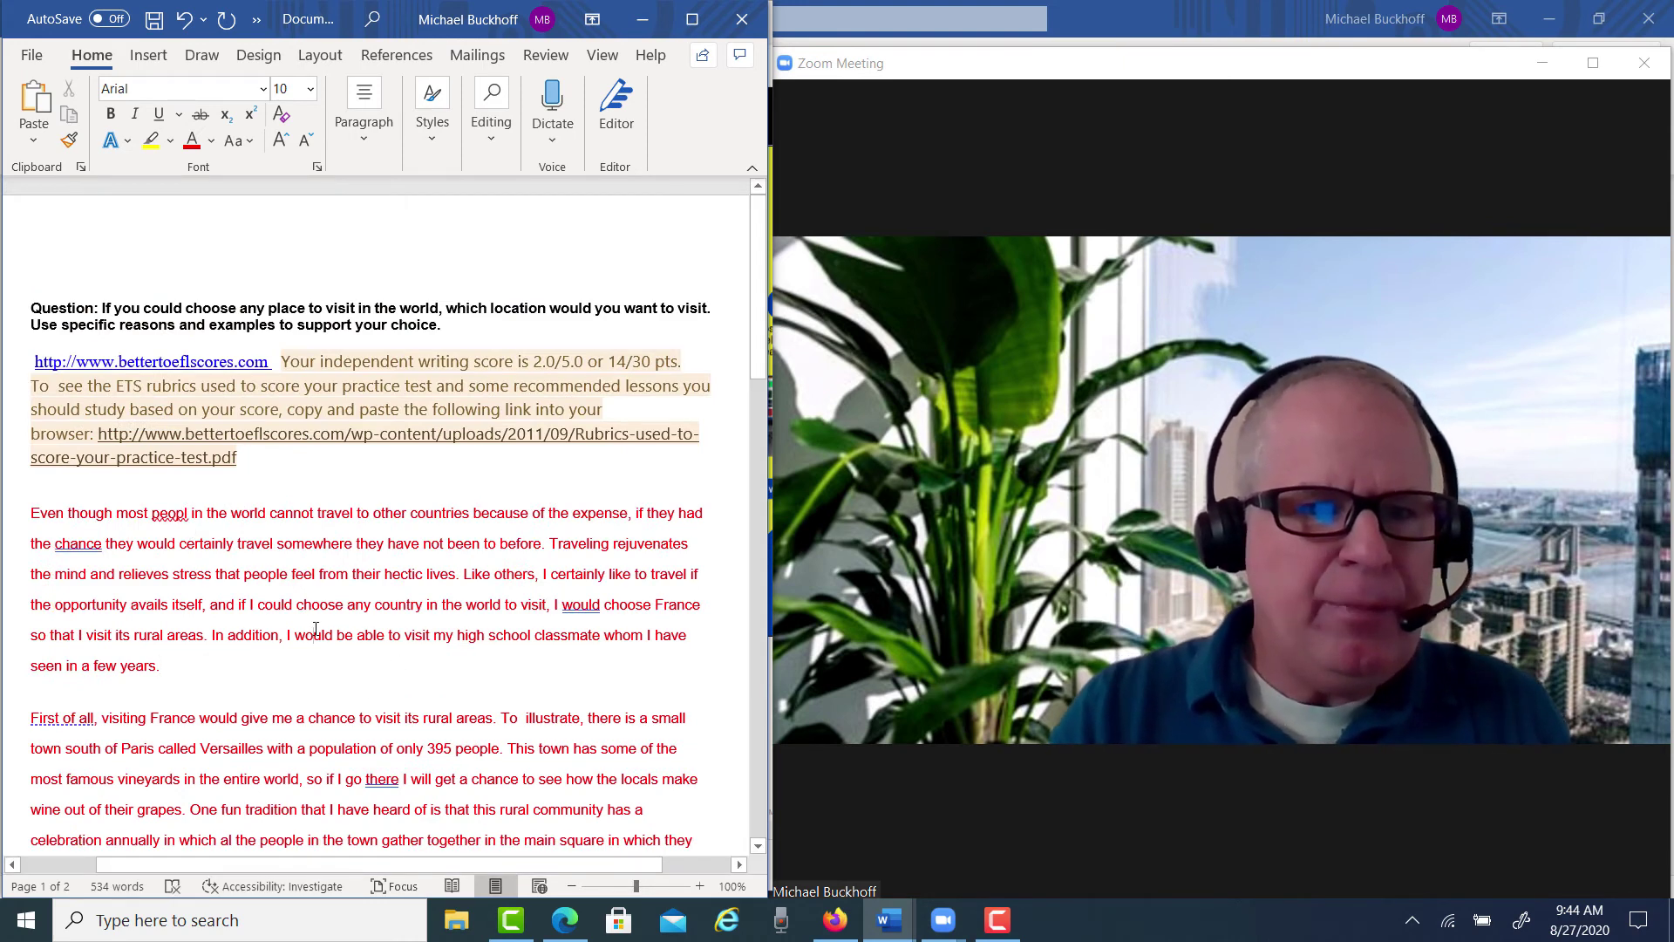
Insert a comma after "Once the music starts" in the first body paragraph
scroll(316, 628, "down", 3)
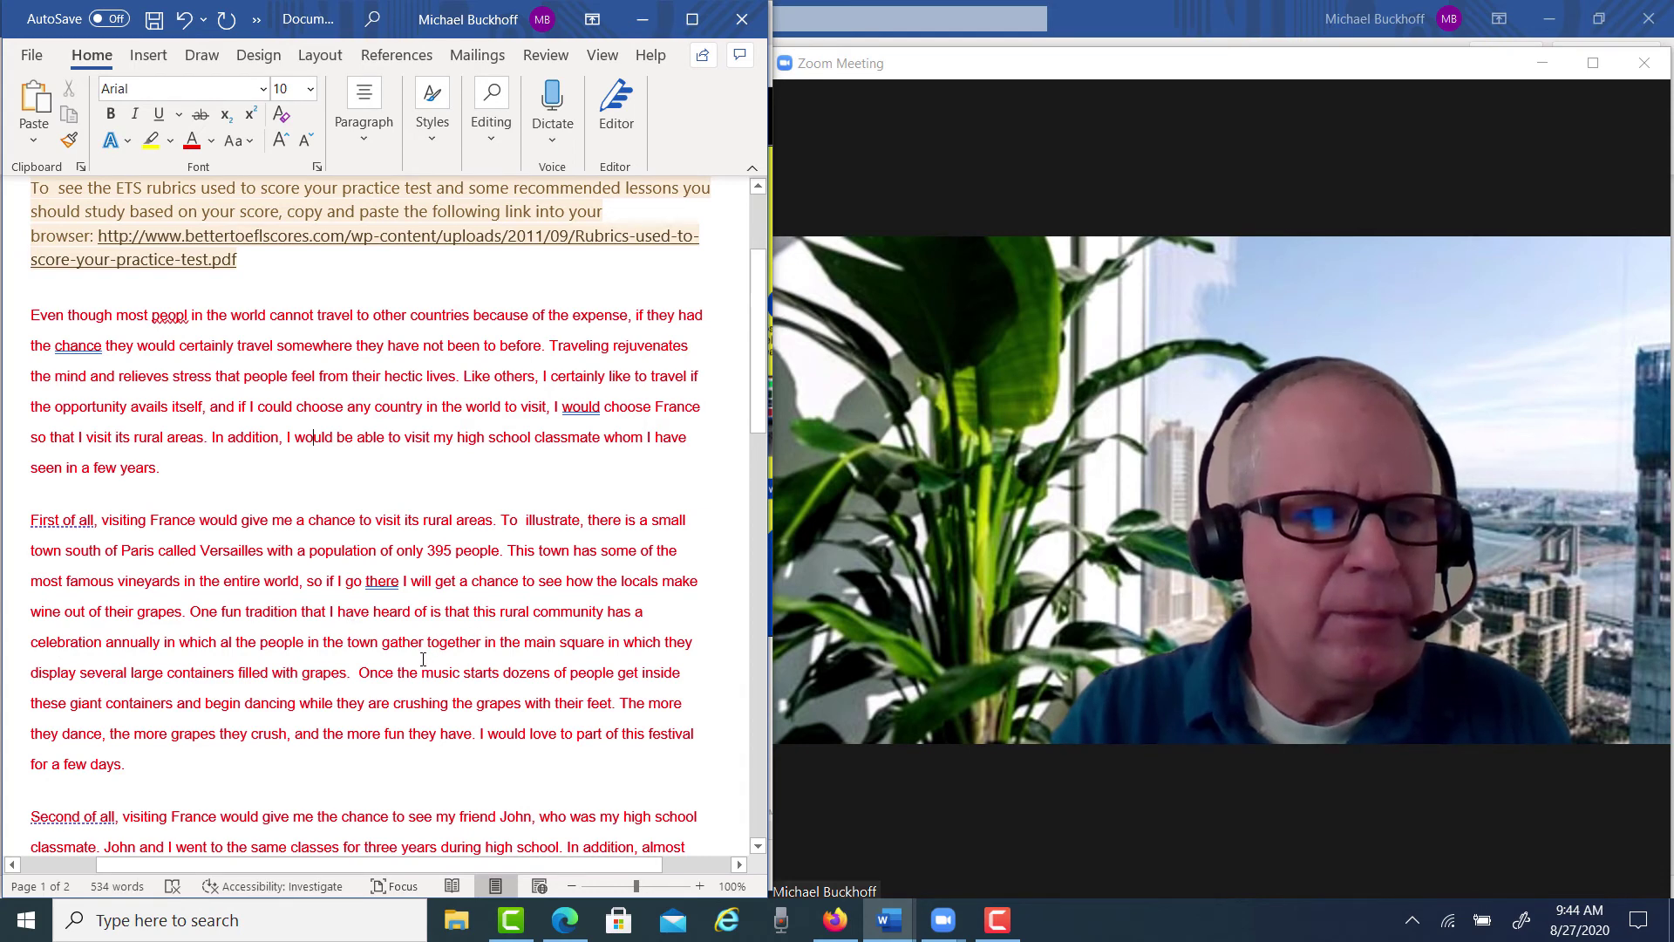
left_click(499, 673)
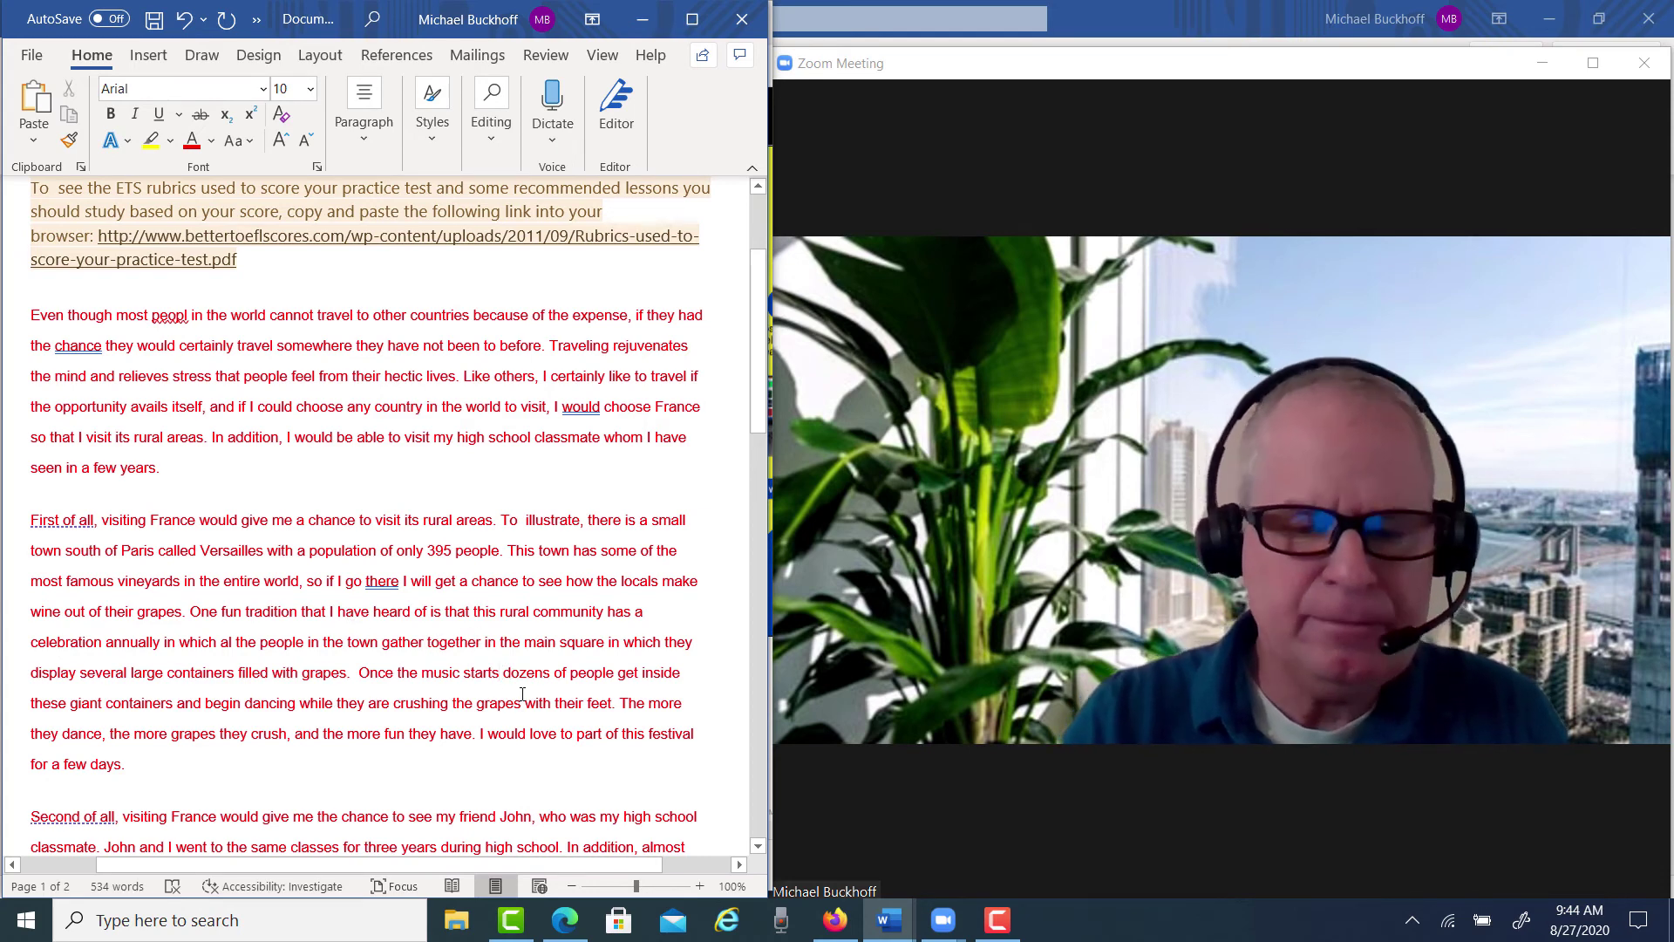
type(",")
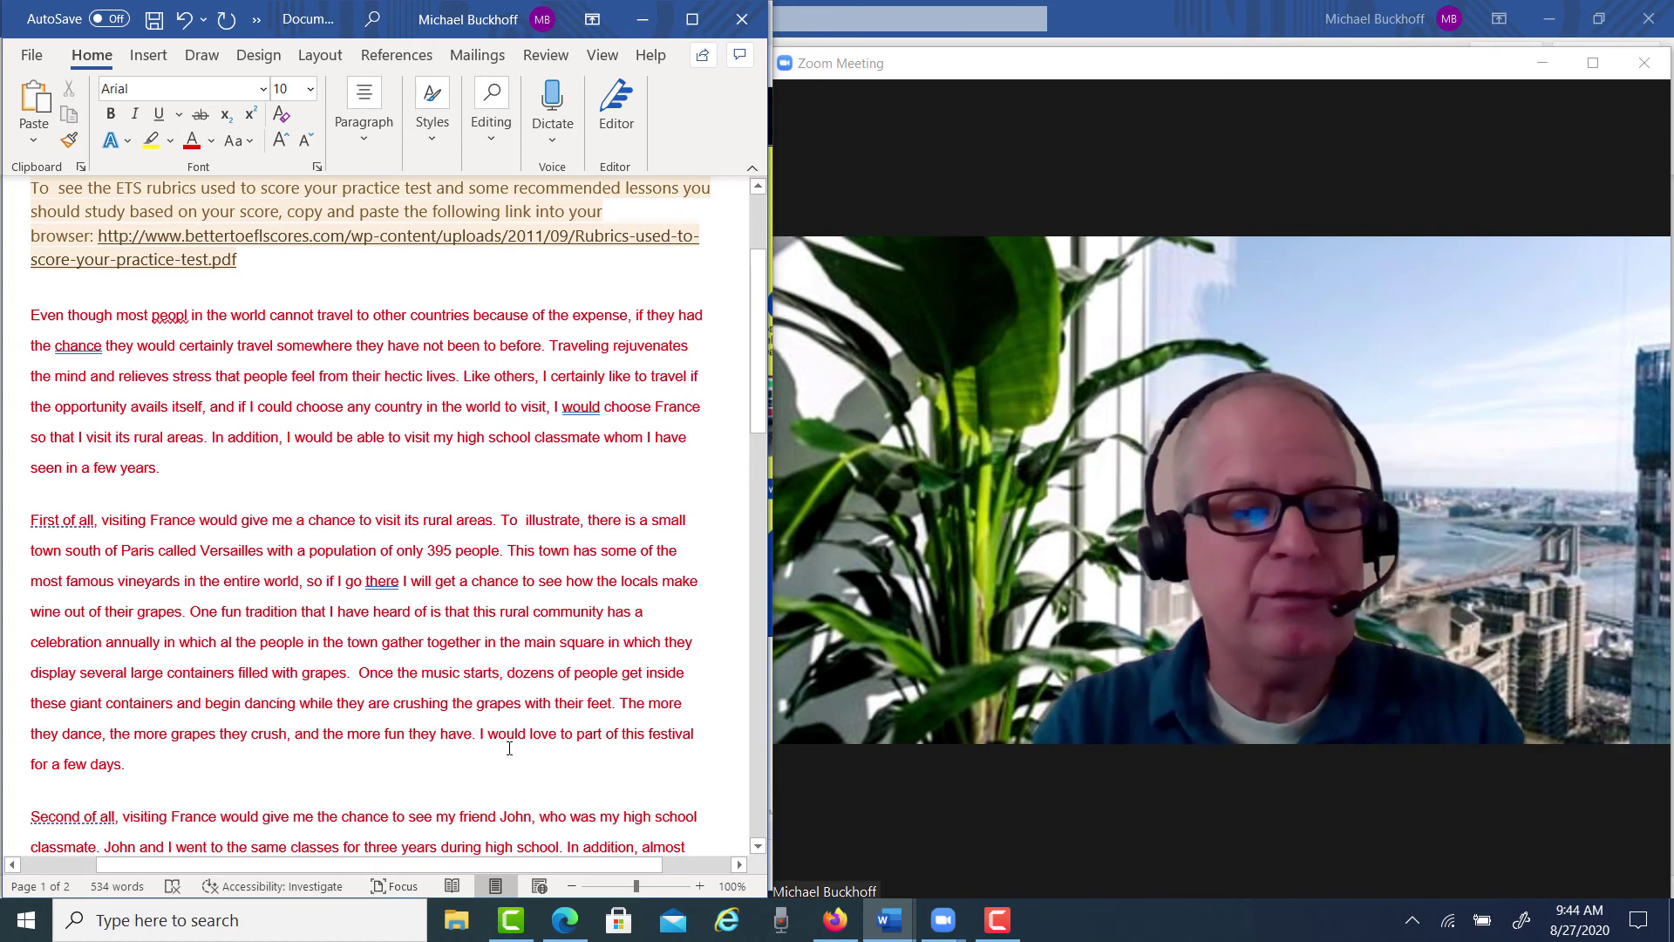
Change "Traveling in France" to "Traveling to France" at the start of the concluding paragraph
scroll(507, 748, "down", 5)
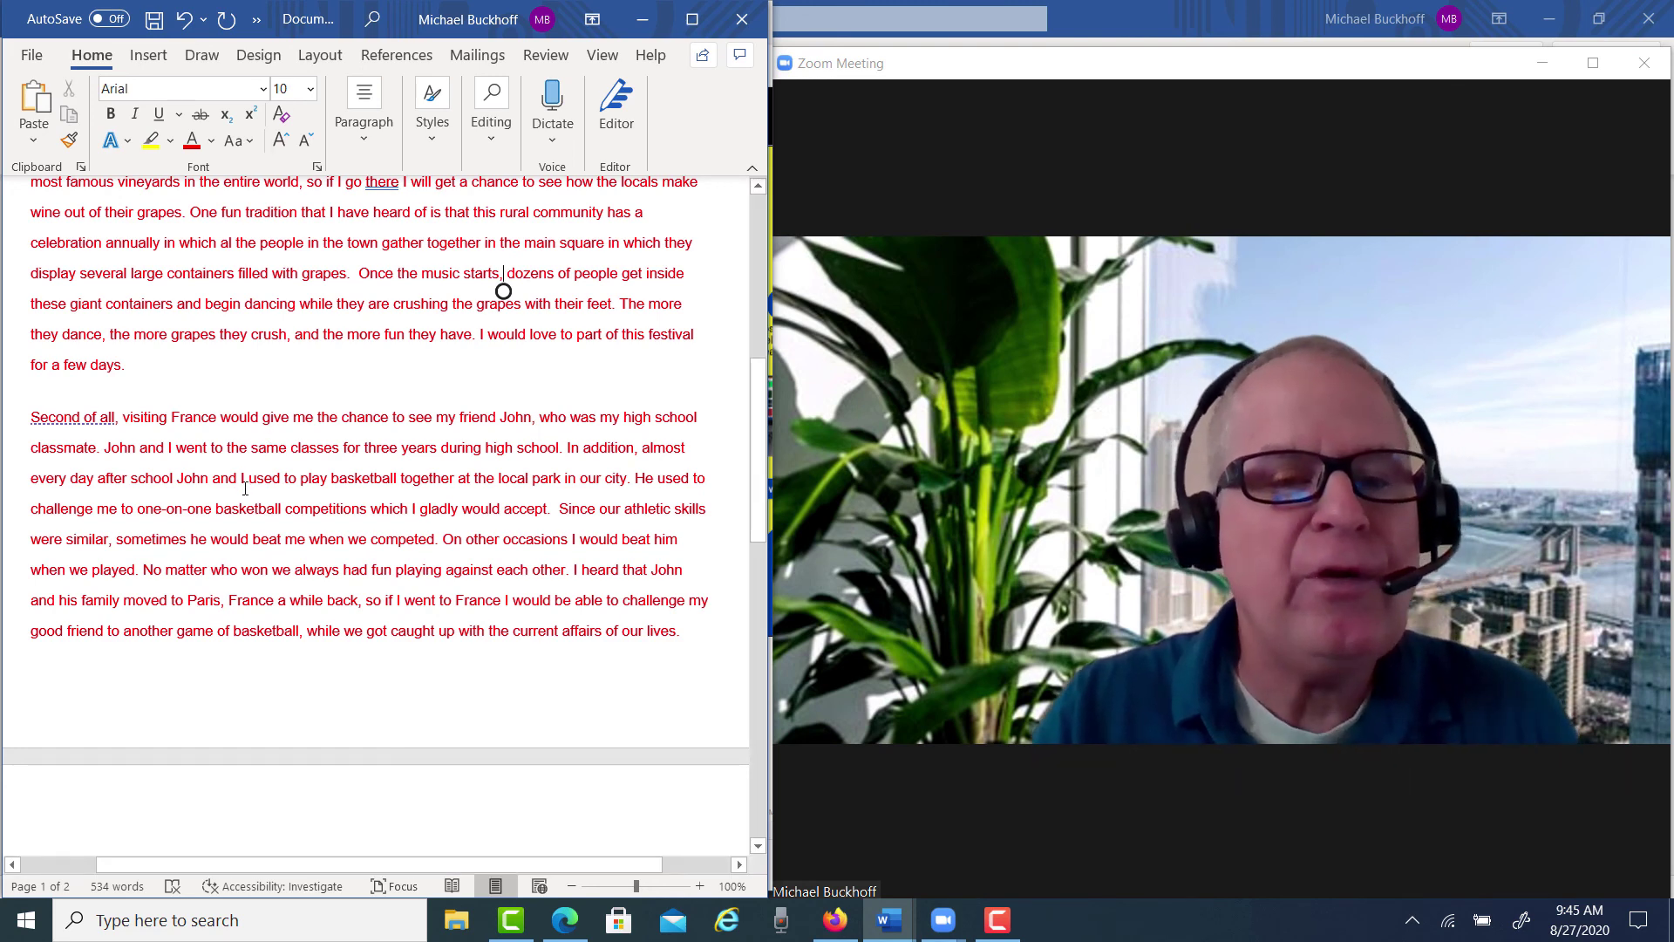
scroll(374, 697, "down", 6)
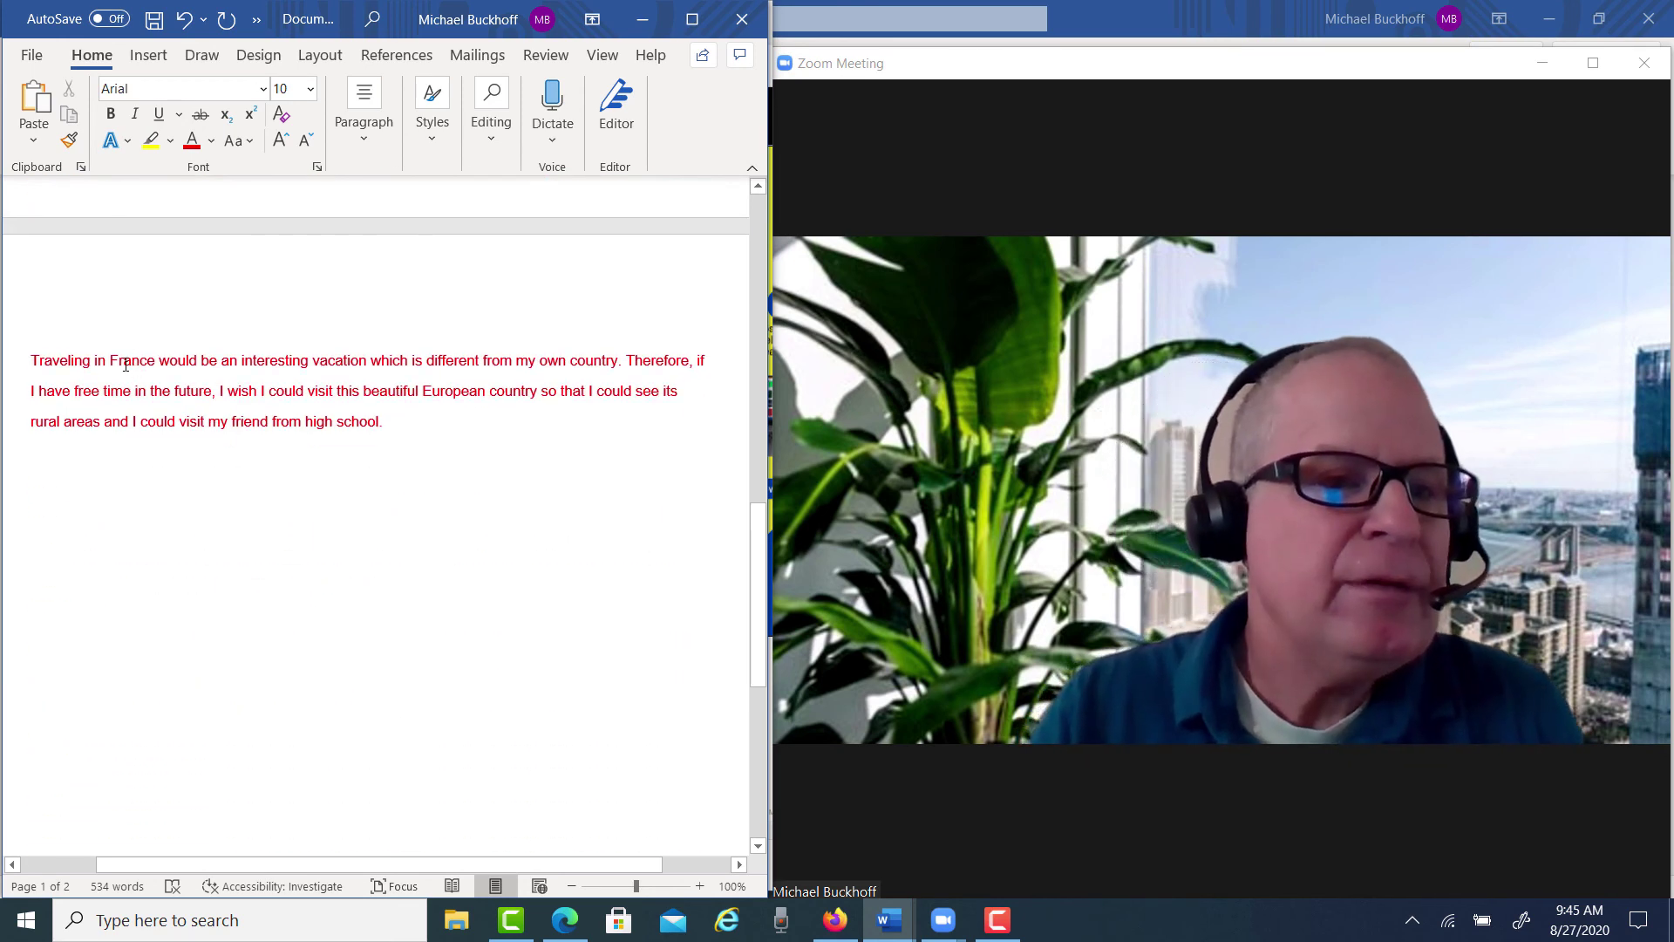
left_click(108, 360)
key("BackSpace")
key("BackSpace")
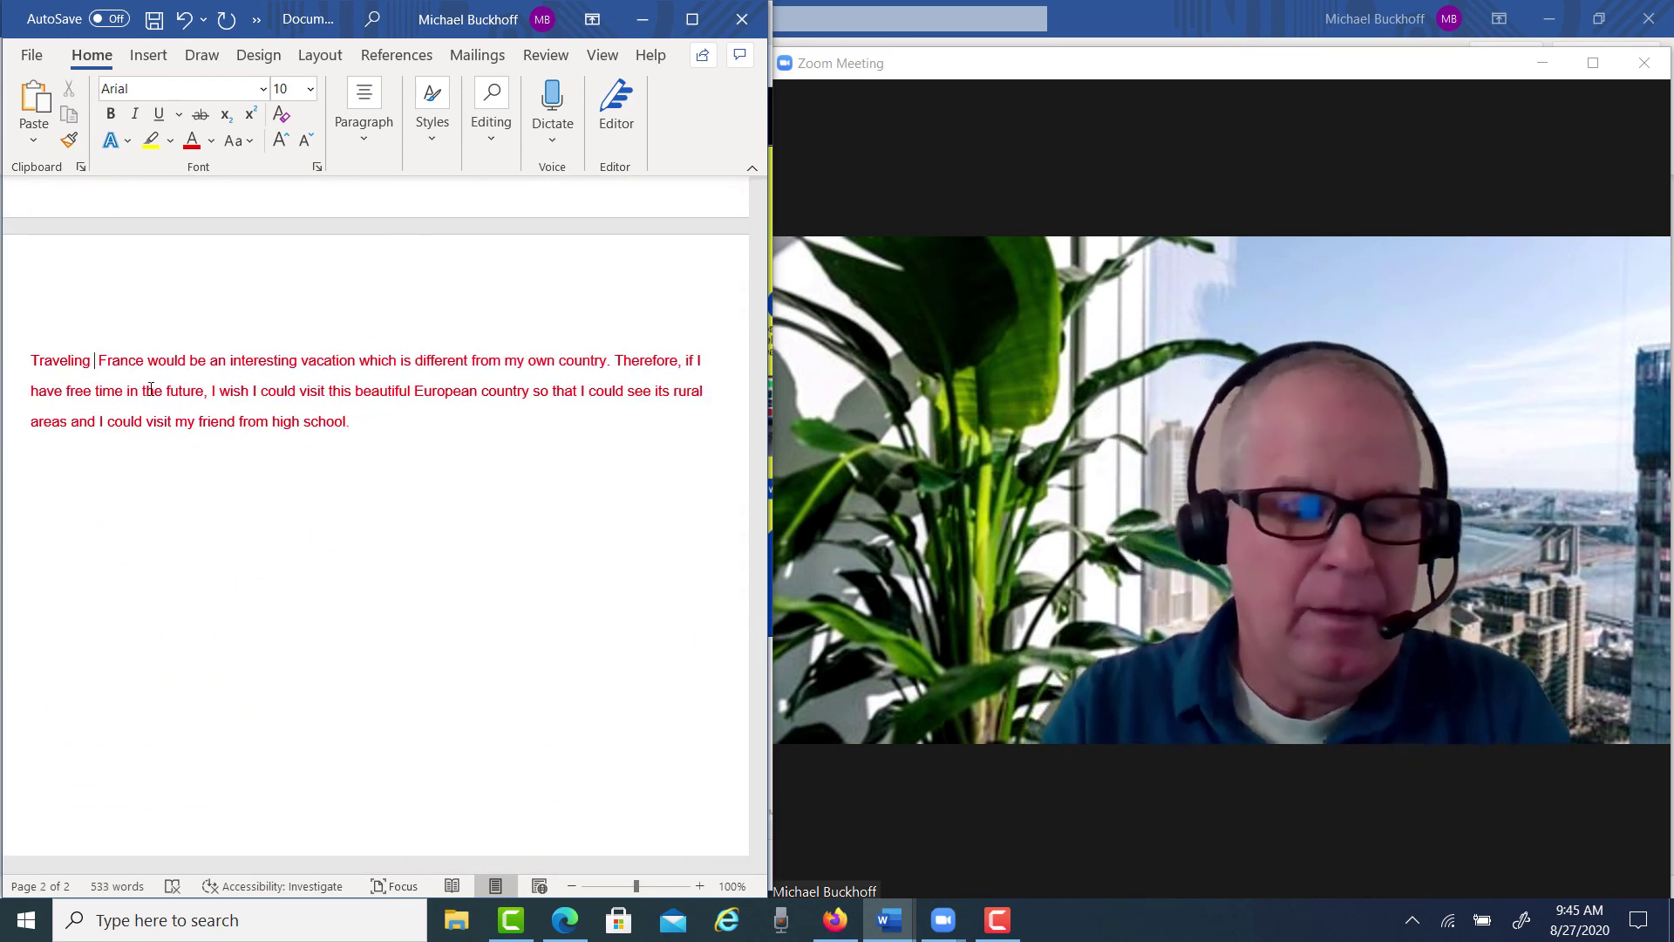
type("to")
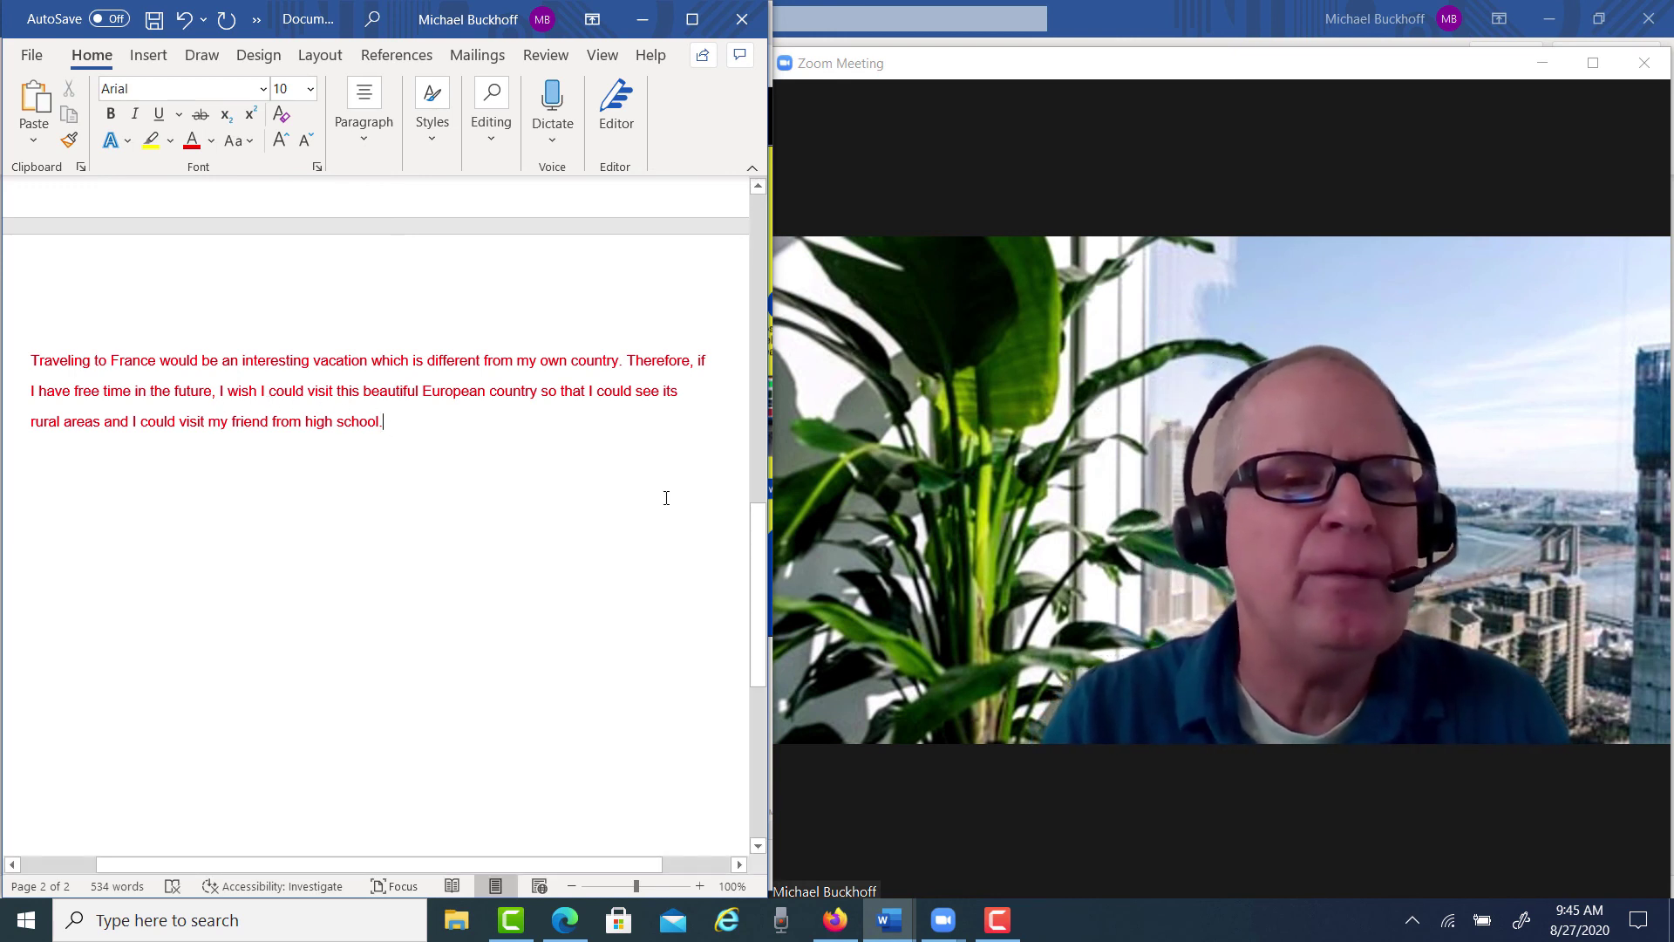
left_click(689, 558)
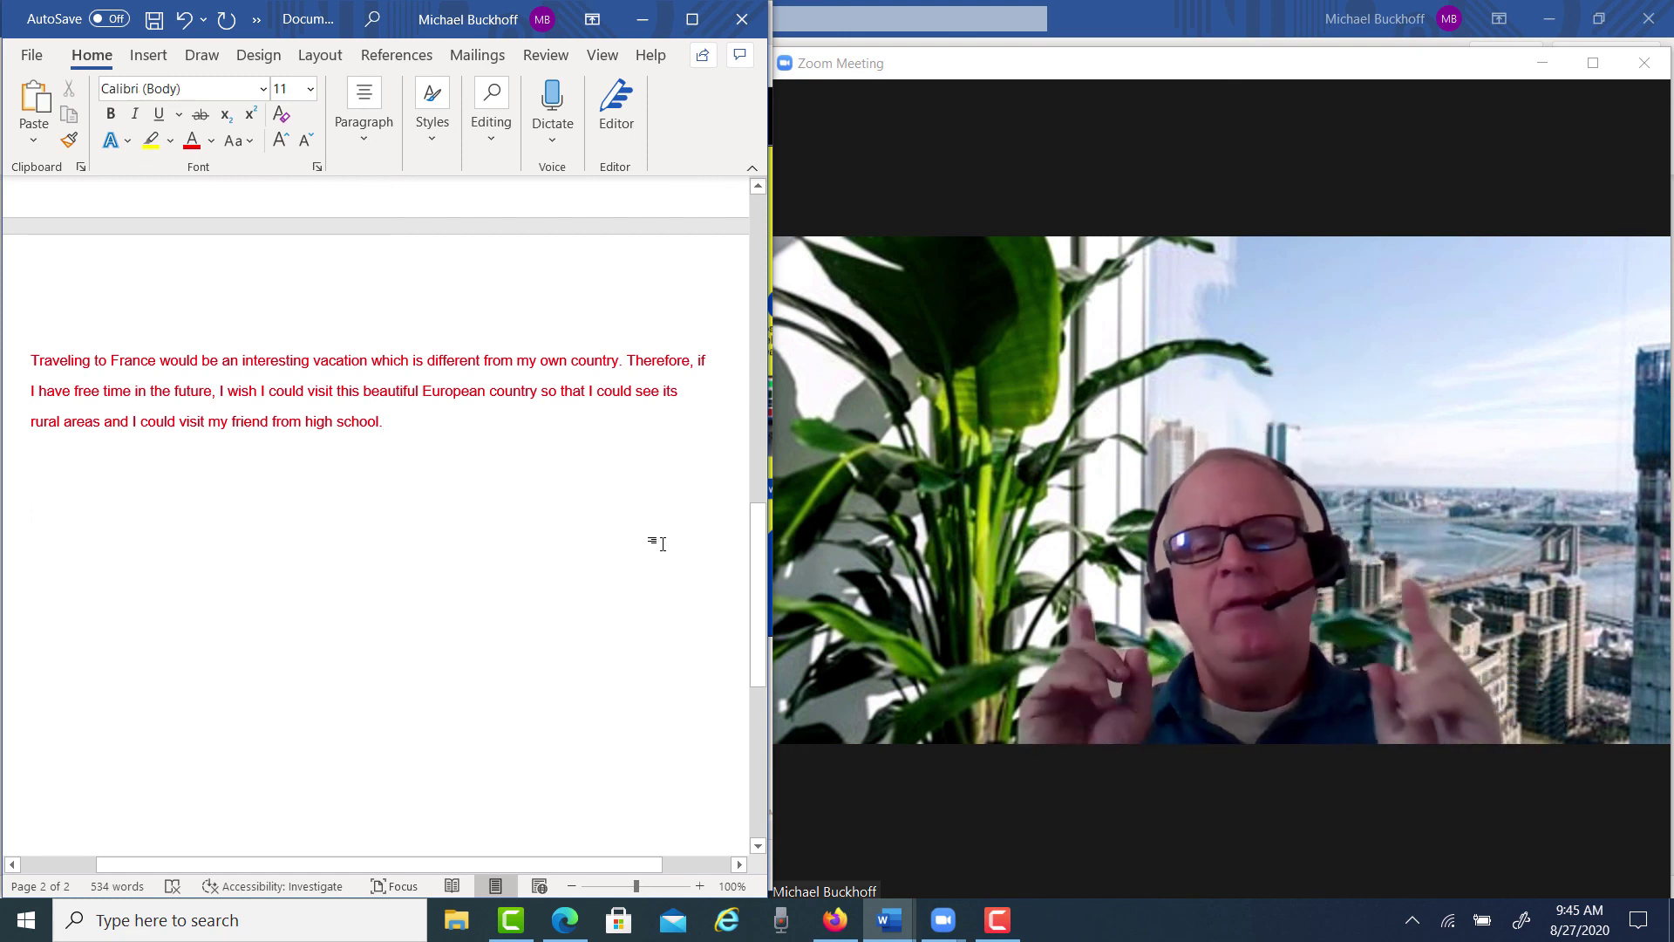